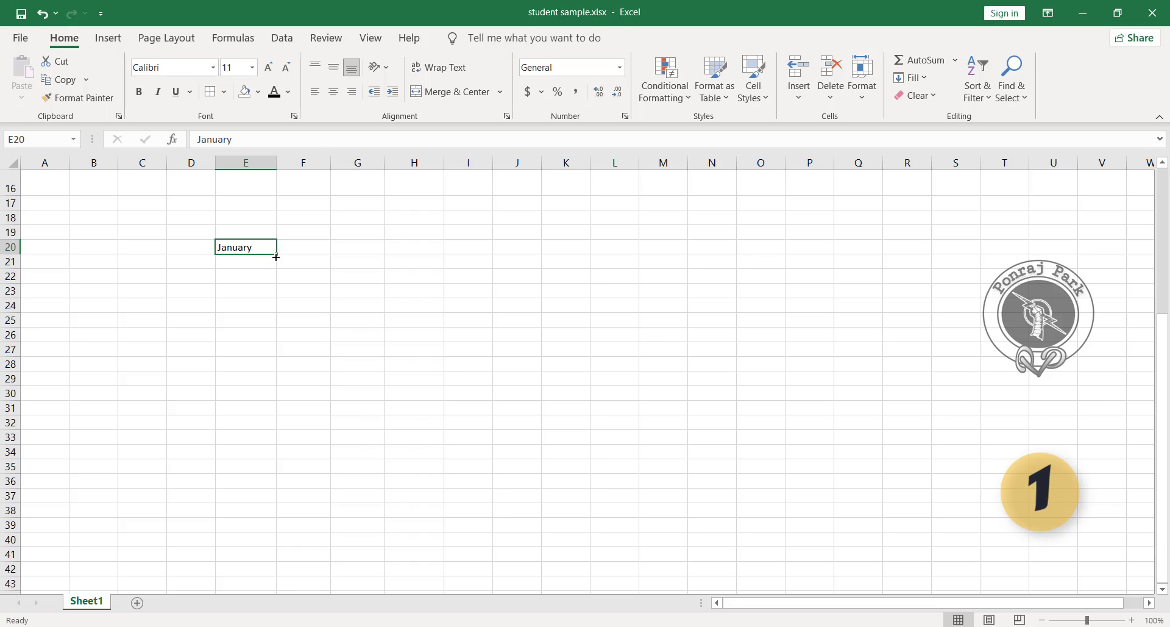
- Extend January from E20 down to E31 and change the fill to Copy Cells
{"action": "left_click_drag", "start_coordinate": [278, 252], "coordinate": [287, 406]}
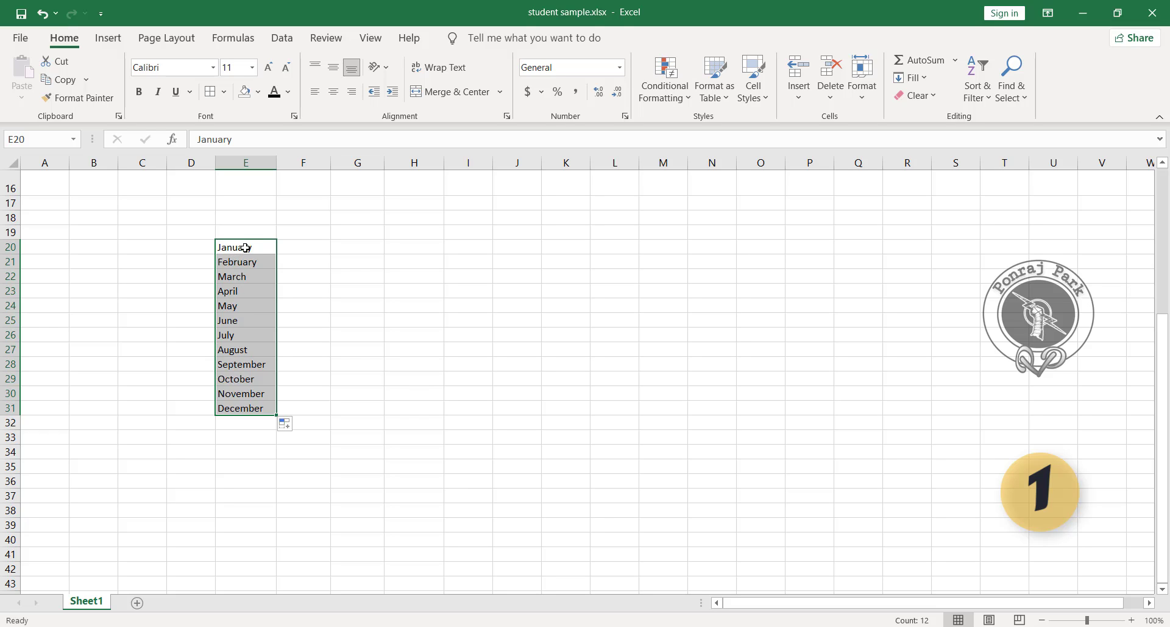
{"action": "left_click", "coordinate": [300, 431]}
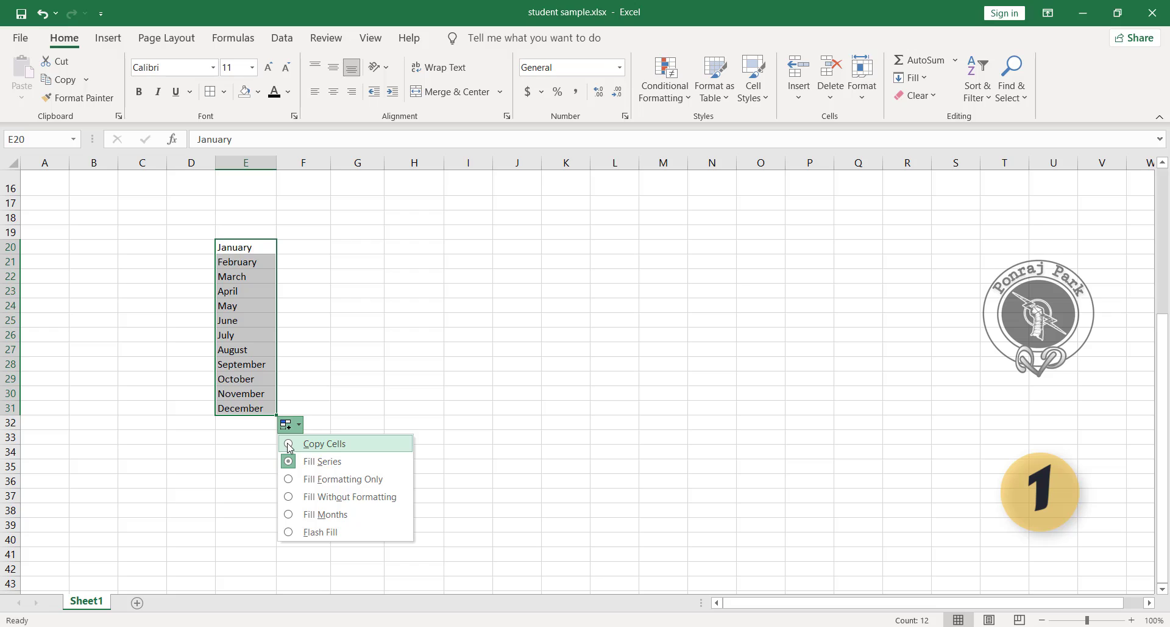
{"action": "left_click", "coordinate": [289, 446]}
{"action": "left_click", "coordinate": [354, 434]}
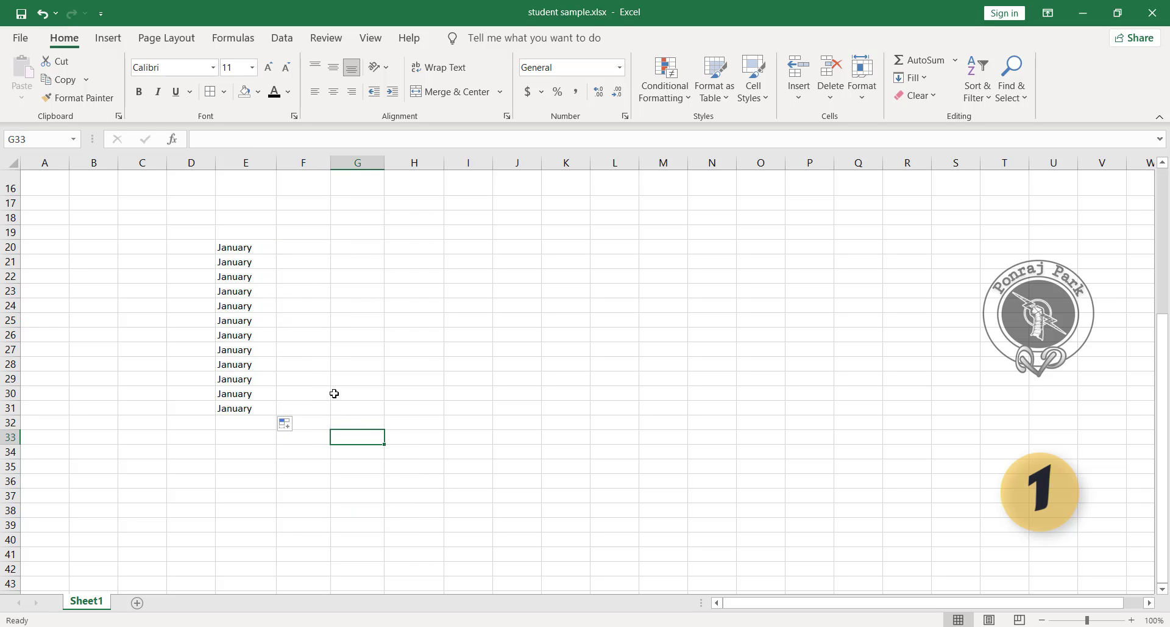
- Switch the auto fill of E20:E31 to Fill Series so it lists the consecutive months
{"action": "left_click", "coordinate": [243, 245]}
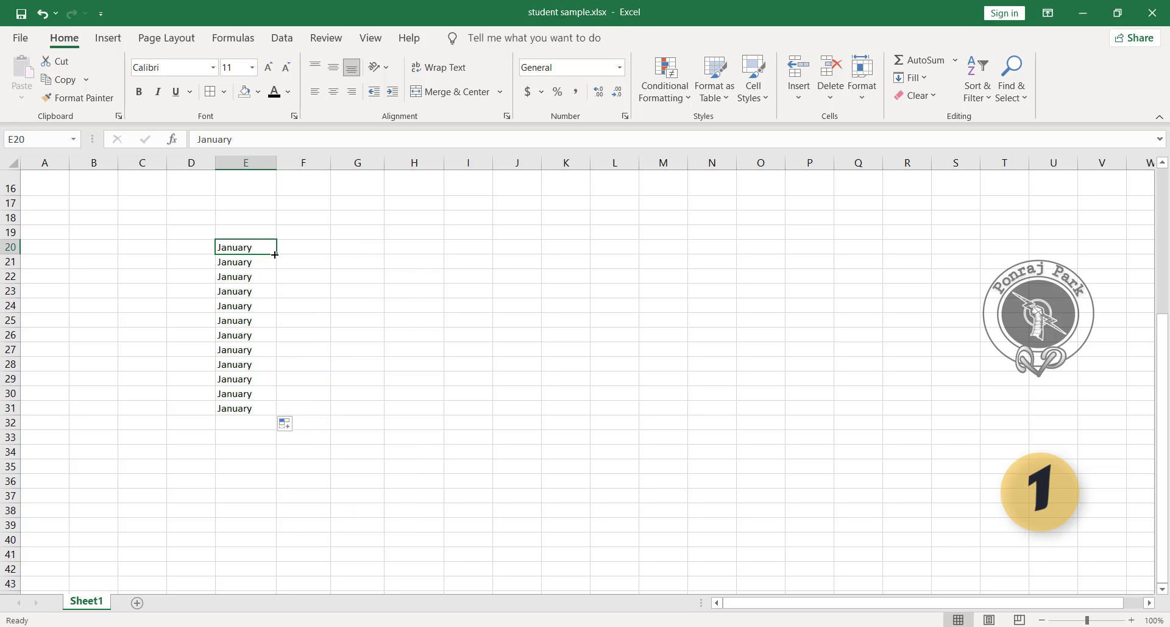
{"action": "left_click", "coordinate": [245, 471]}
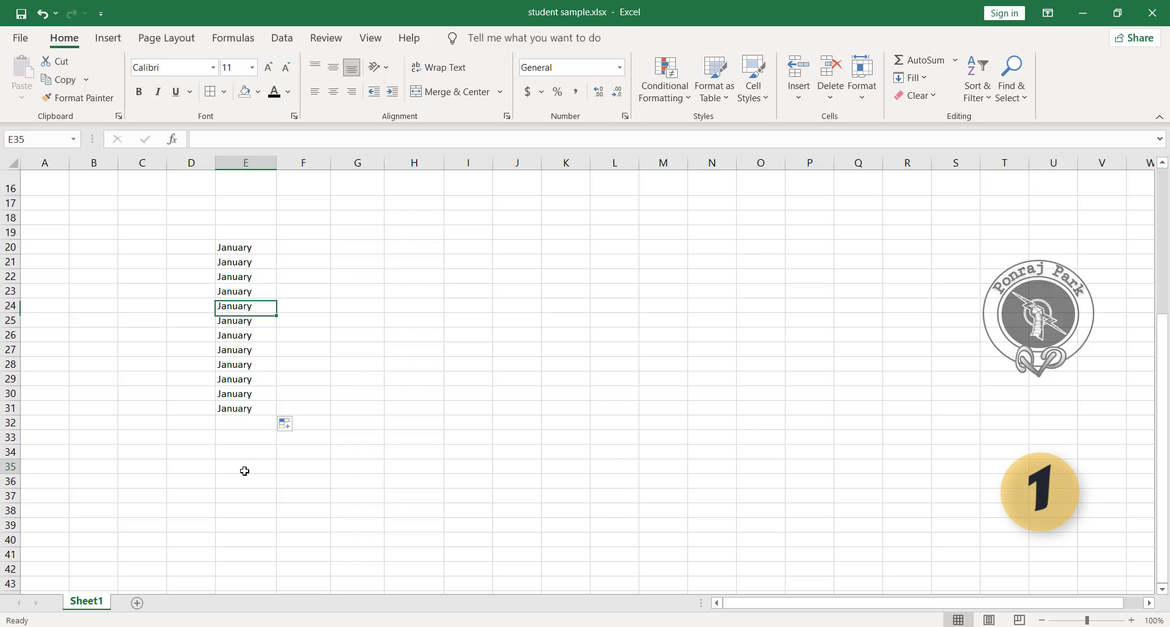
{"action": "left_click", "coordinate": [298, 426]}
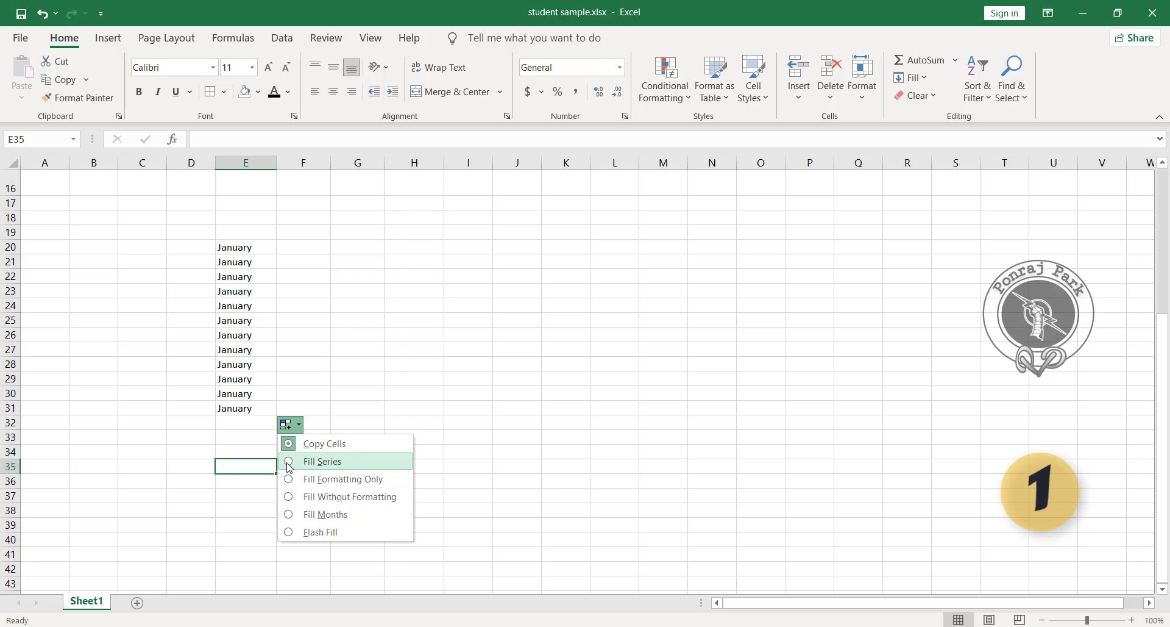
{"action": "left_click", "coordinate": [321, 461]}
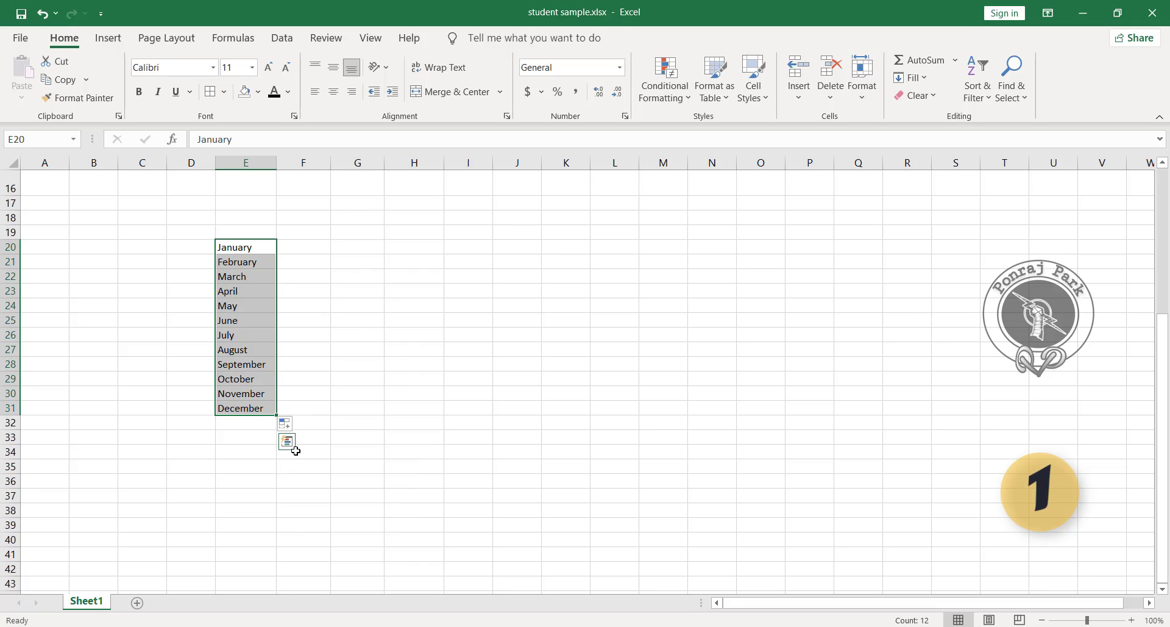
- Enter Monday in G20 and extend it as a weekday series down to G28
{"action": "left_click", "coordinate": [348, 248]}
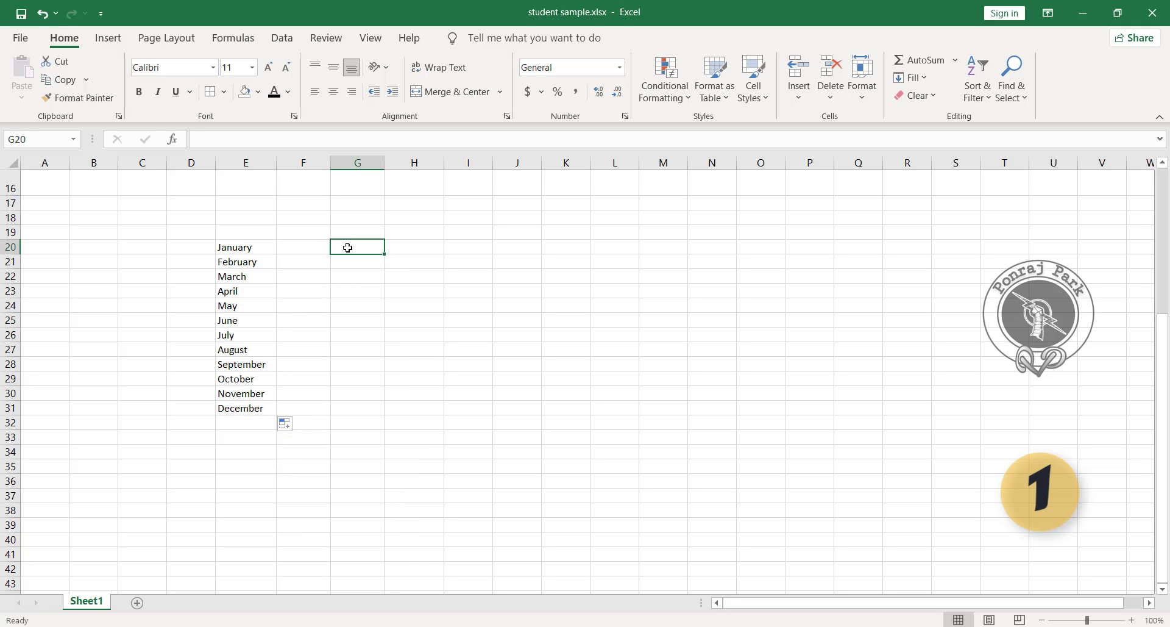
{"action": "type", "text": "Monday"}
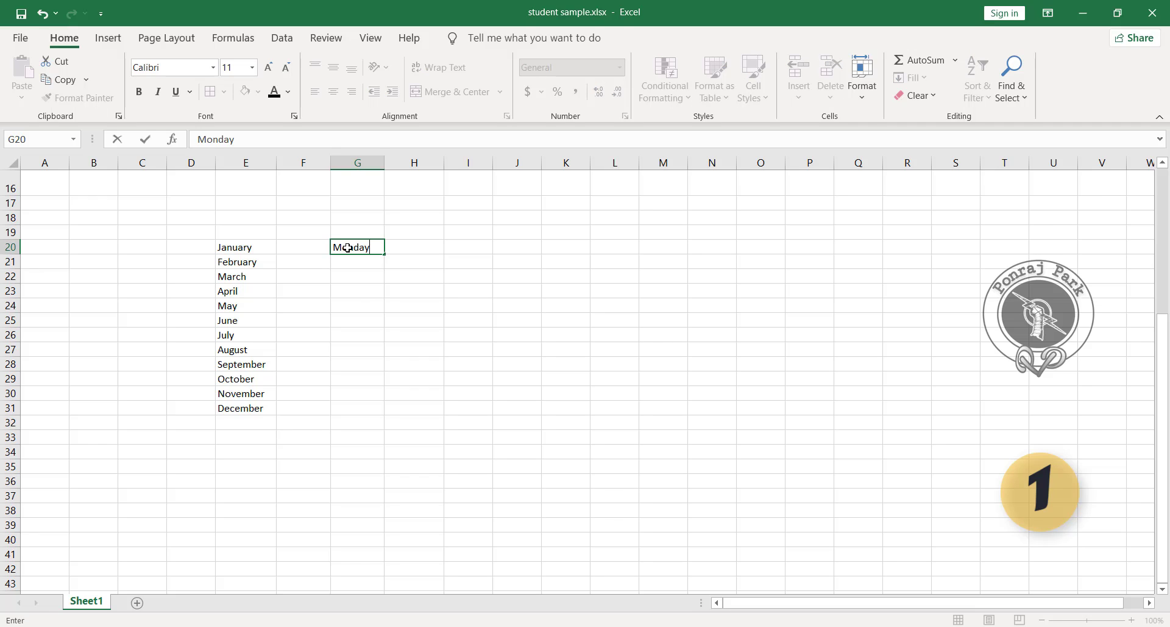
{"action": "key", "text": "Return"}
{"action": "left_click", "coordinate": [373, 250]}
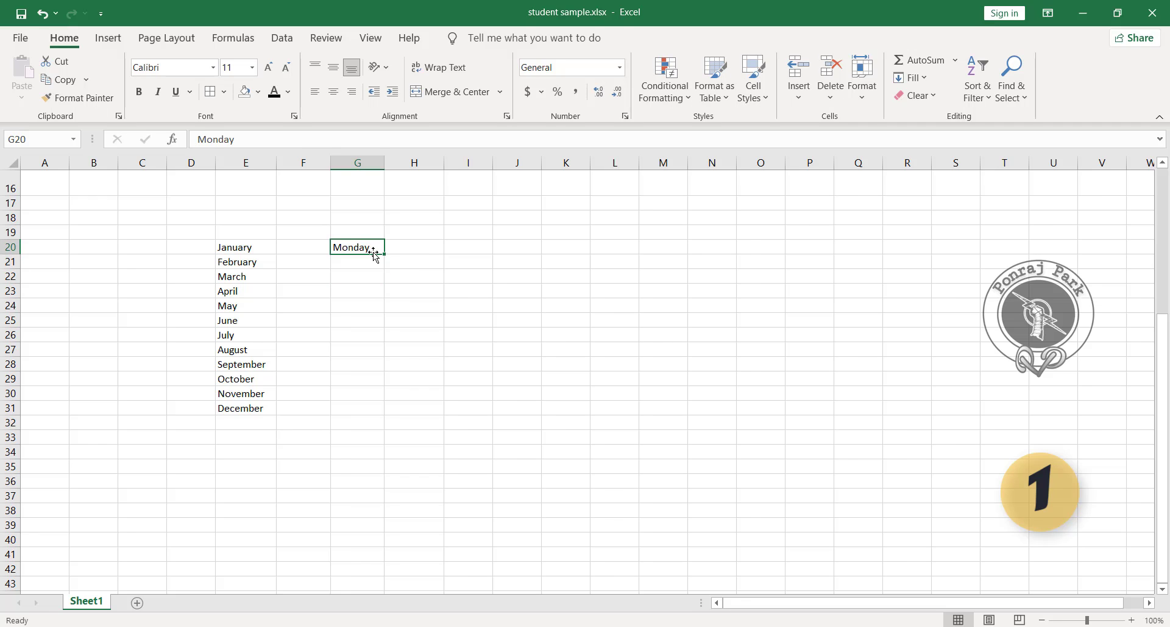
{"action": "left_click", "coordinate": [388, 252]}
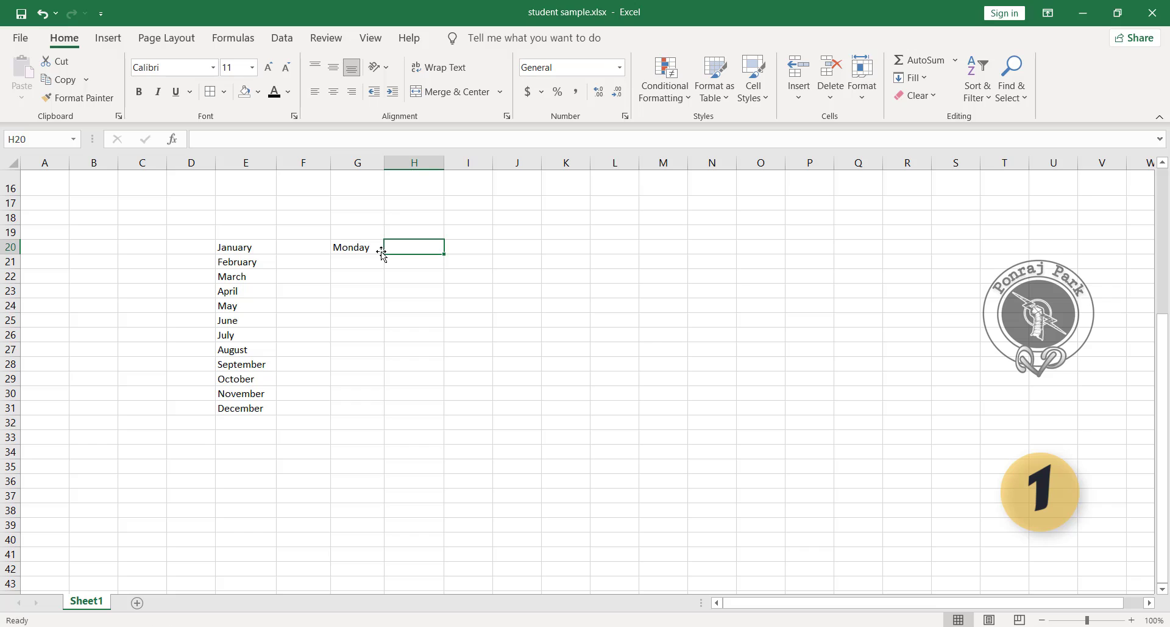
{"action": "left_click", "coordinate": [381, 250]}
{"action": "left_click_drag", "start_coordinate": [385, 256], "coordinate": [385, 369]}
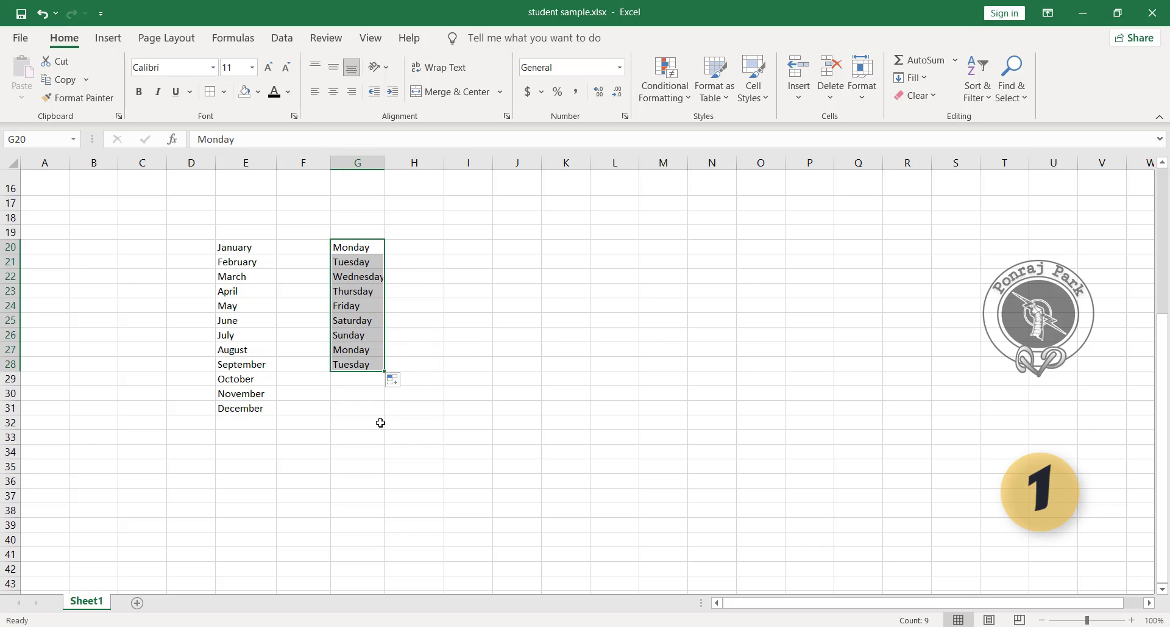
{"action": "left_click", "coordinate": [374, 426]}
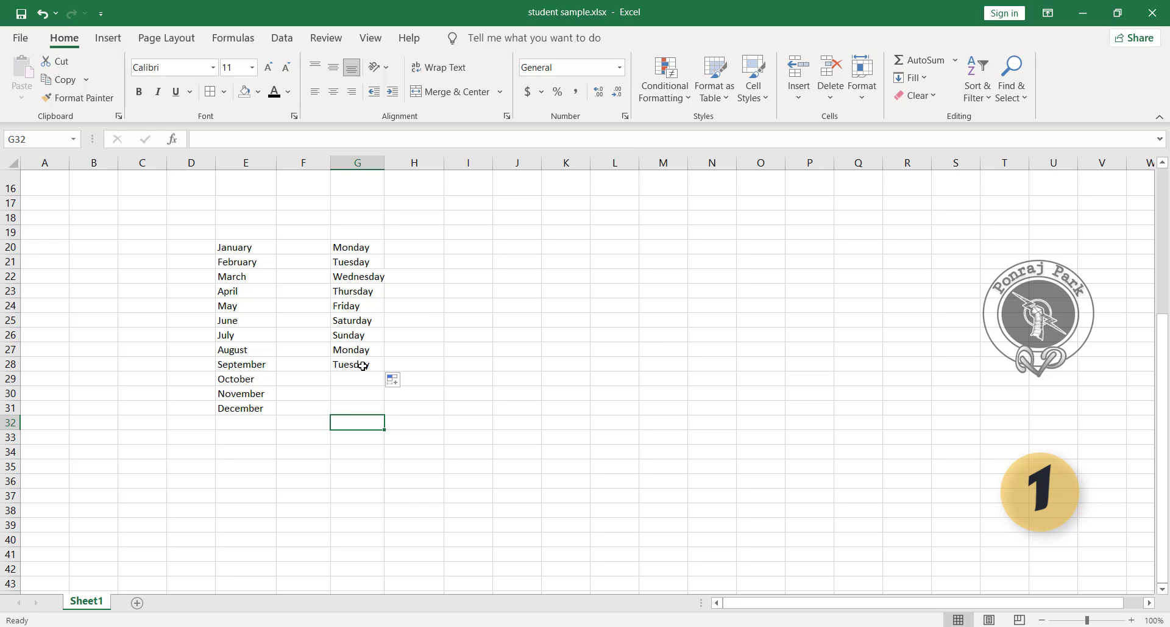
- Try Copy Cells on the weekday fill in G20:G28, and set it back to Fill Series
{"action": "left_click_drag", "start_coordinate": [360, 249], "coordinate": [360, 366]}
{"action": "left_click", "coordinate": [406, 380]}
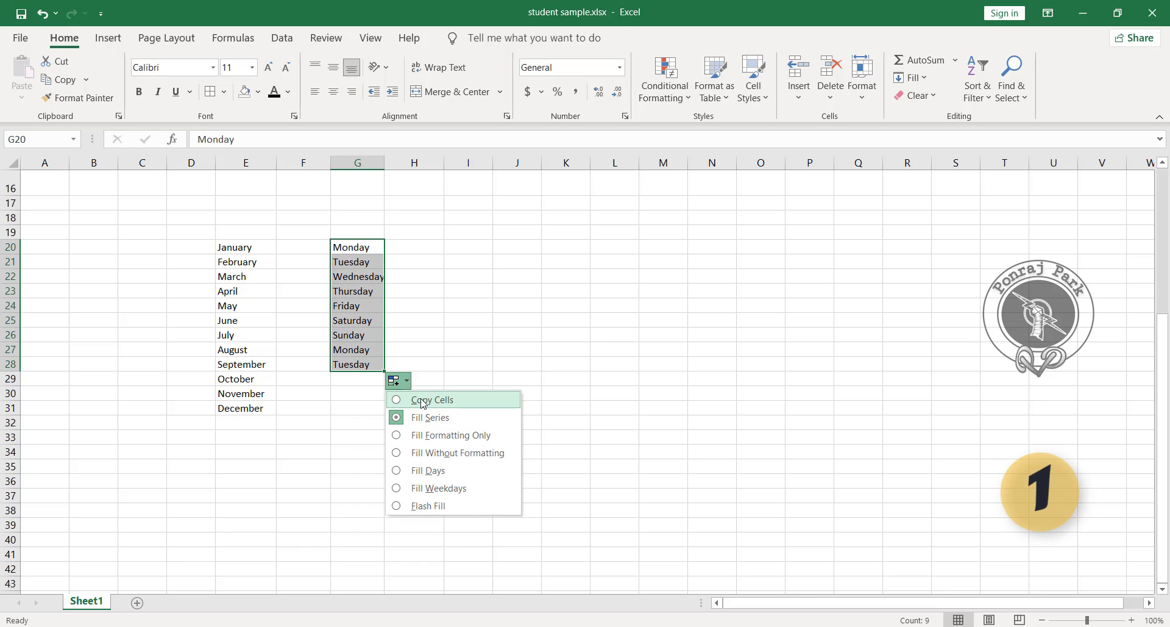
{"action": "left_click", "coordinate": [425, 401]}
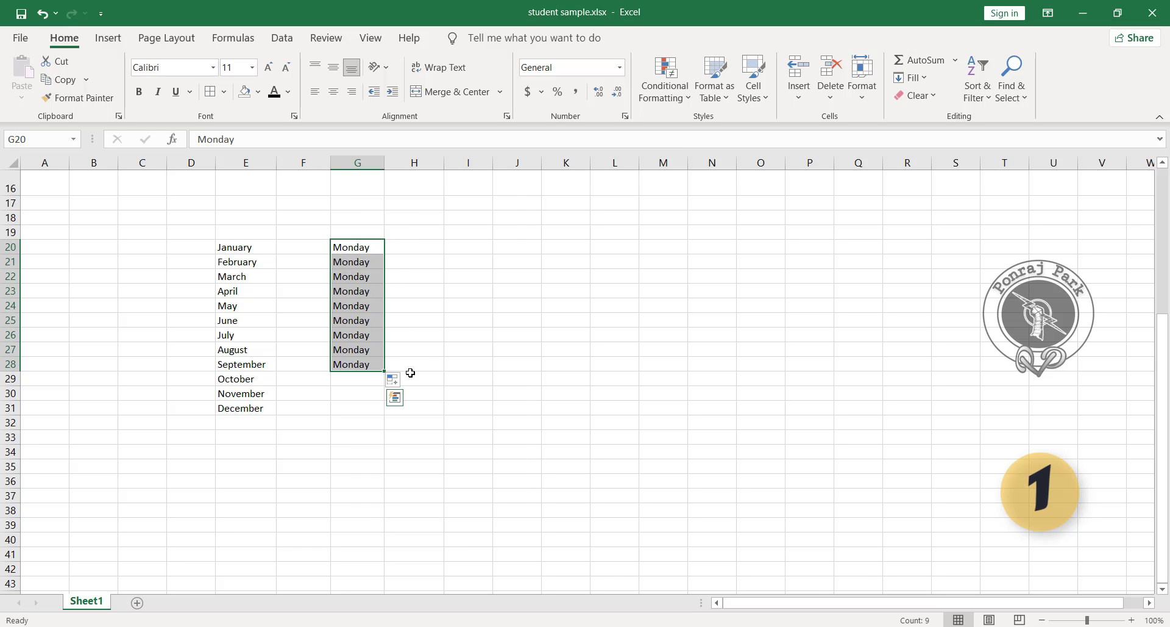
{"action": "left_click", "coordinate": [407, 381]}
{"action": "left_click", "coordinate": [421, 415]}
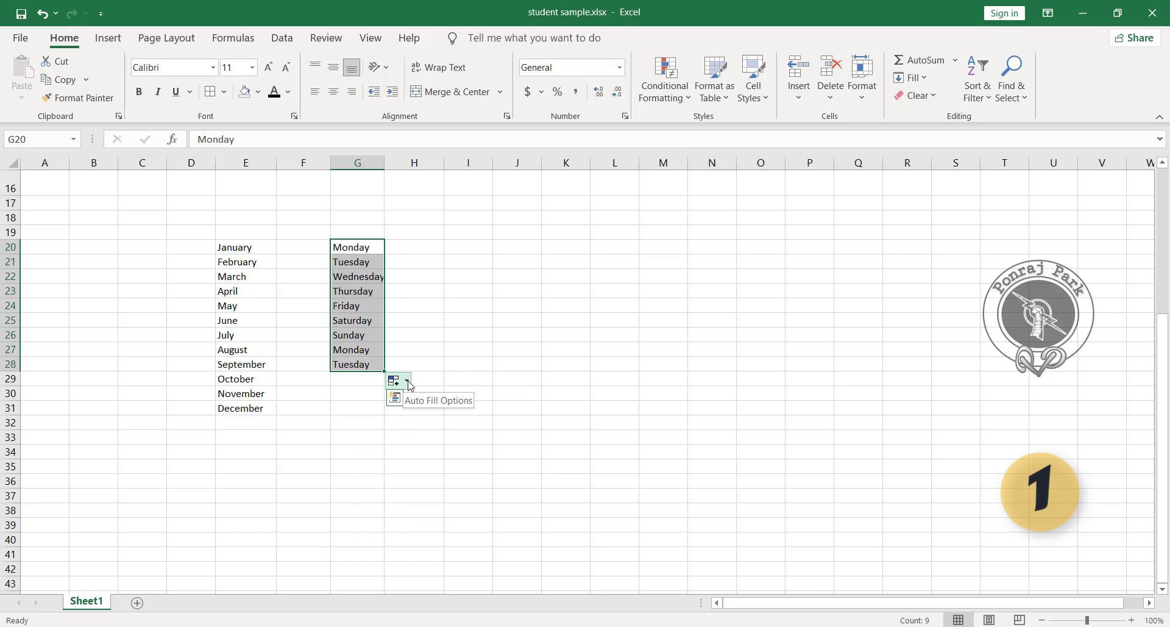
{"action": "left_click", "coordinate": [455, 263]}
- Extend Monday in G20 across the row to J20 as a weekday series and check its auto fill options
{"action": "left_click", "coordinate": [360, 250]}
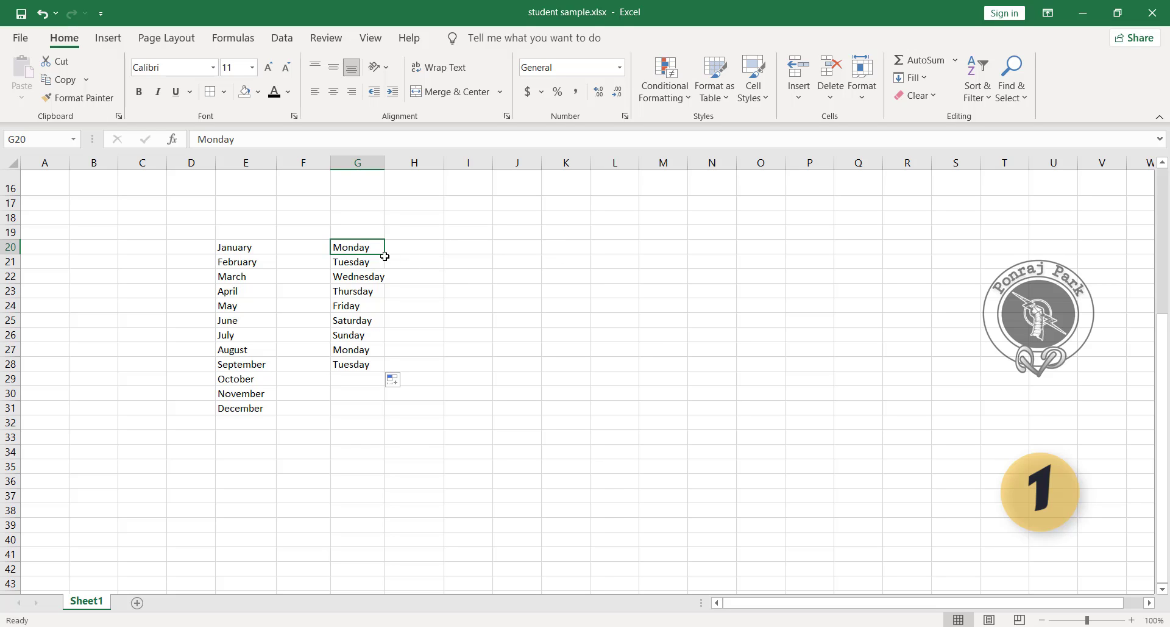
{"action": "left_click_drag", "start_coordinate": [384, 253], "coordinate": [562, 254]}
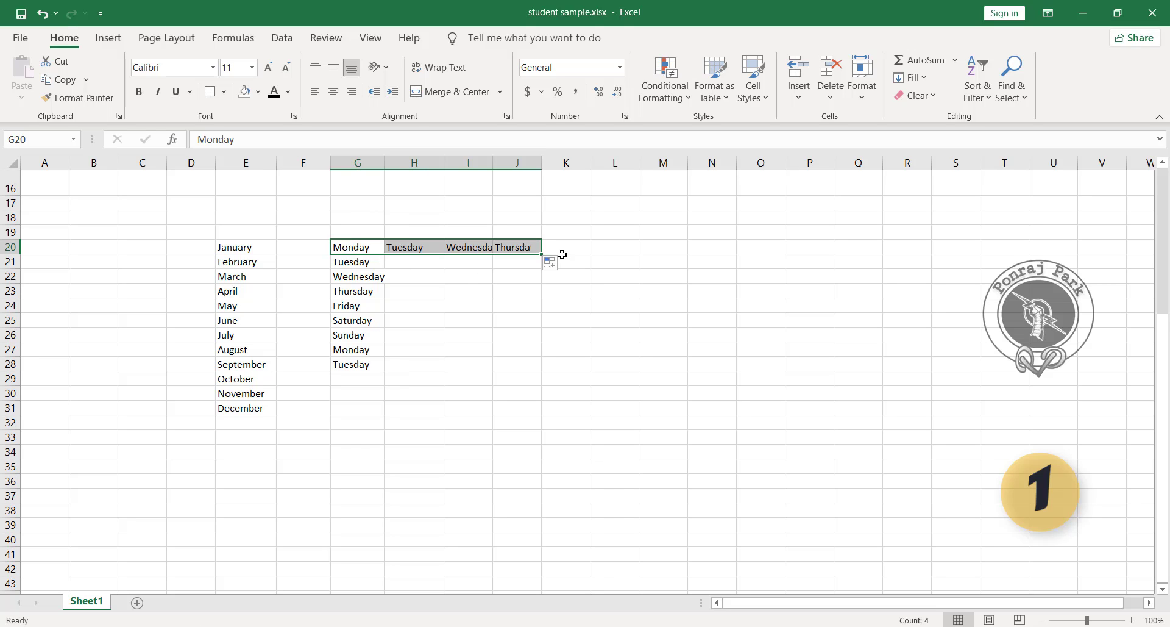
{"action": "left_click", "coordinate": [560, 264]}
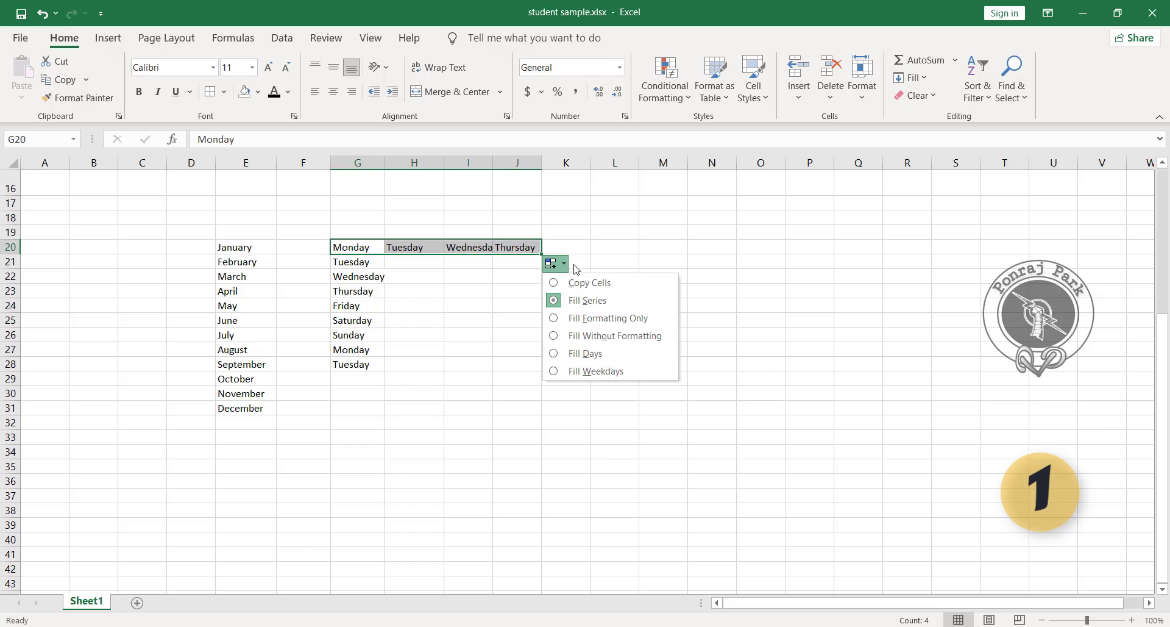
{"action": "left_click", "coordinate": [495, 352]}
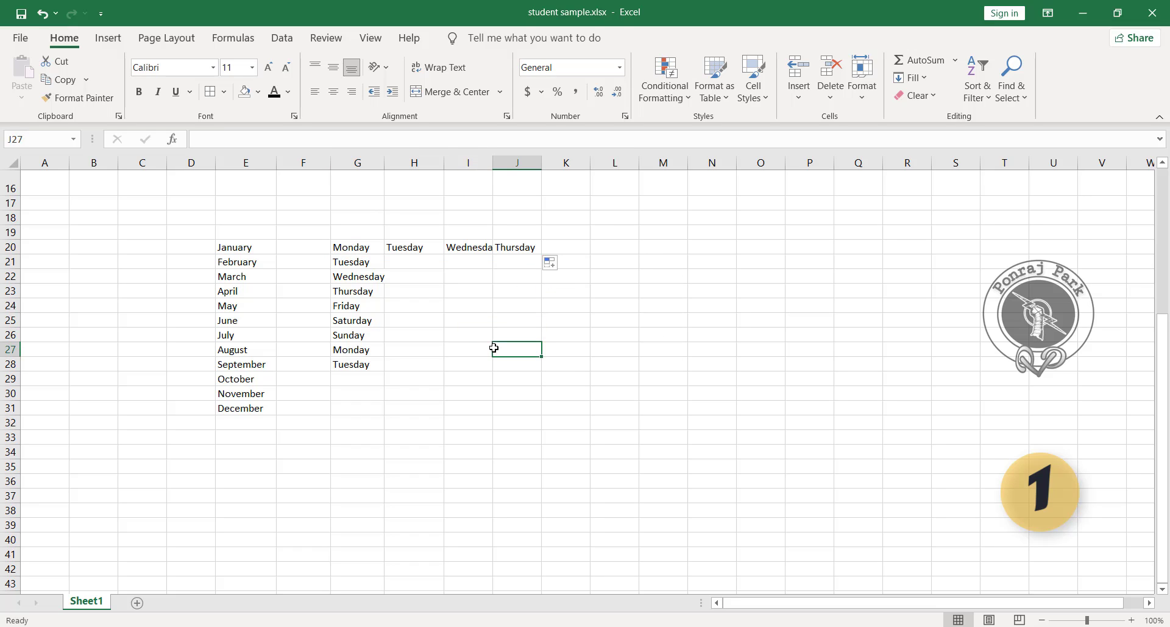
- Enter the abbreviated weekday Mon in cell M20
{"action": "left_click", "coordinate": [616, 251]}
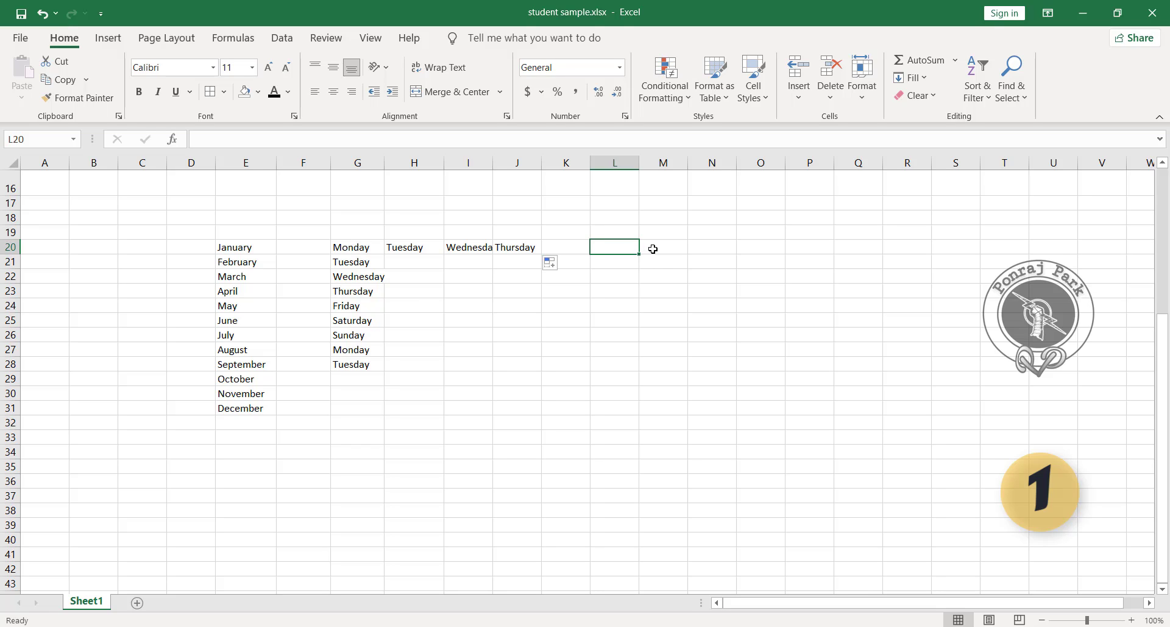
{"action": "left_click", "coordinate": [653, 249]}
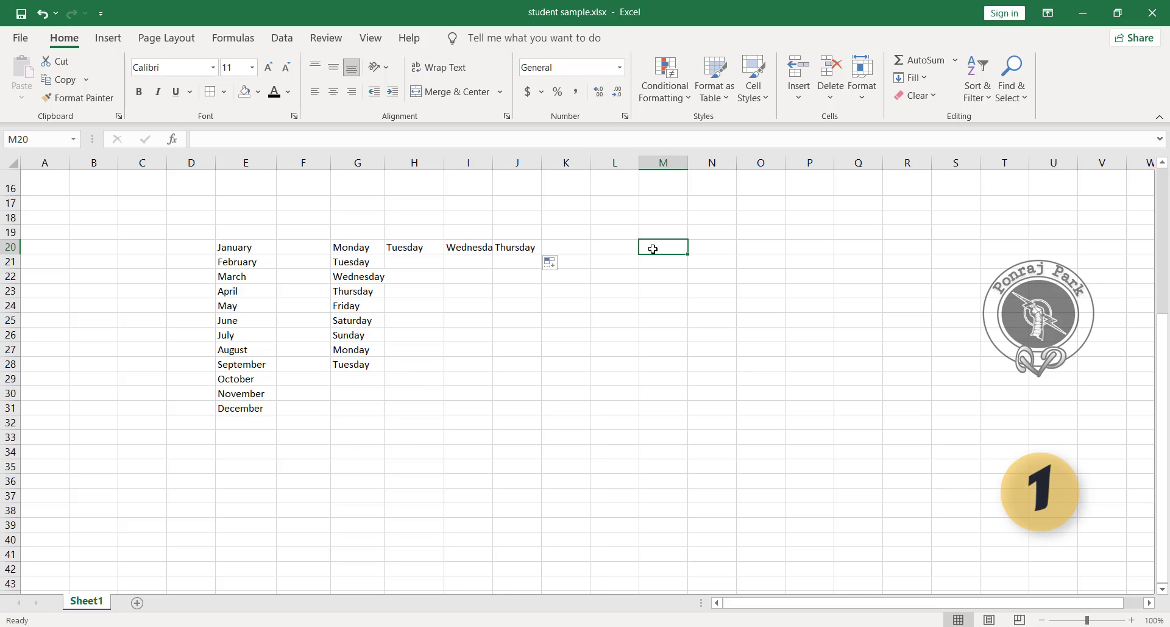
{"action": "type", "text": "Mon"}
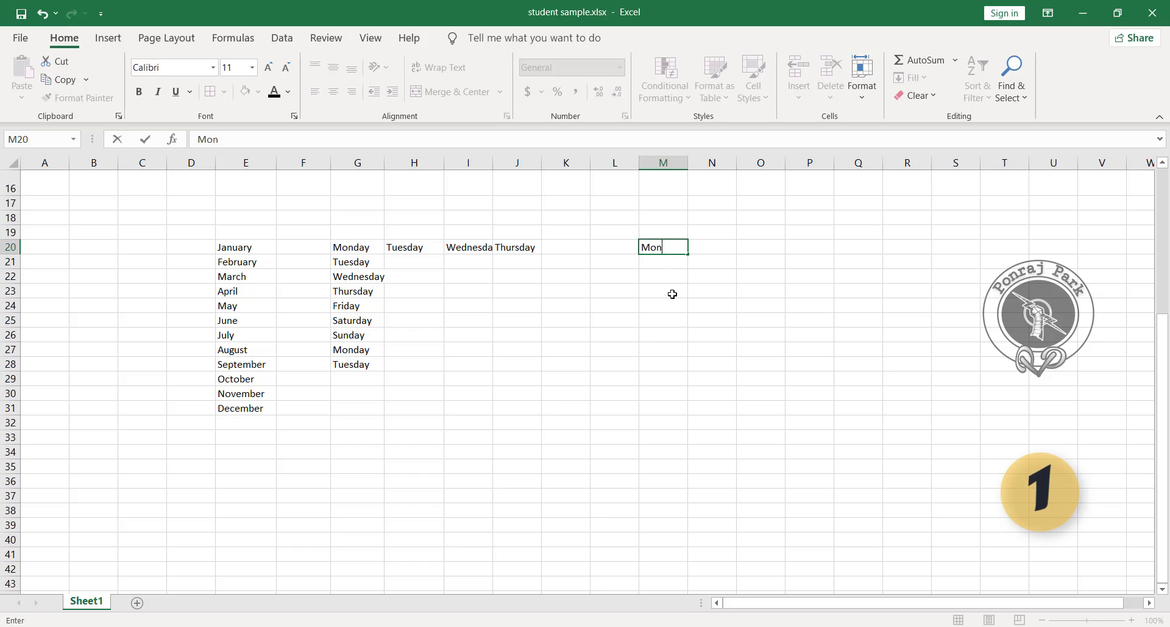
{"action": "left_click", "coordinate": [669, 250]}
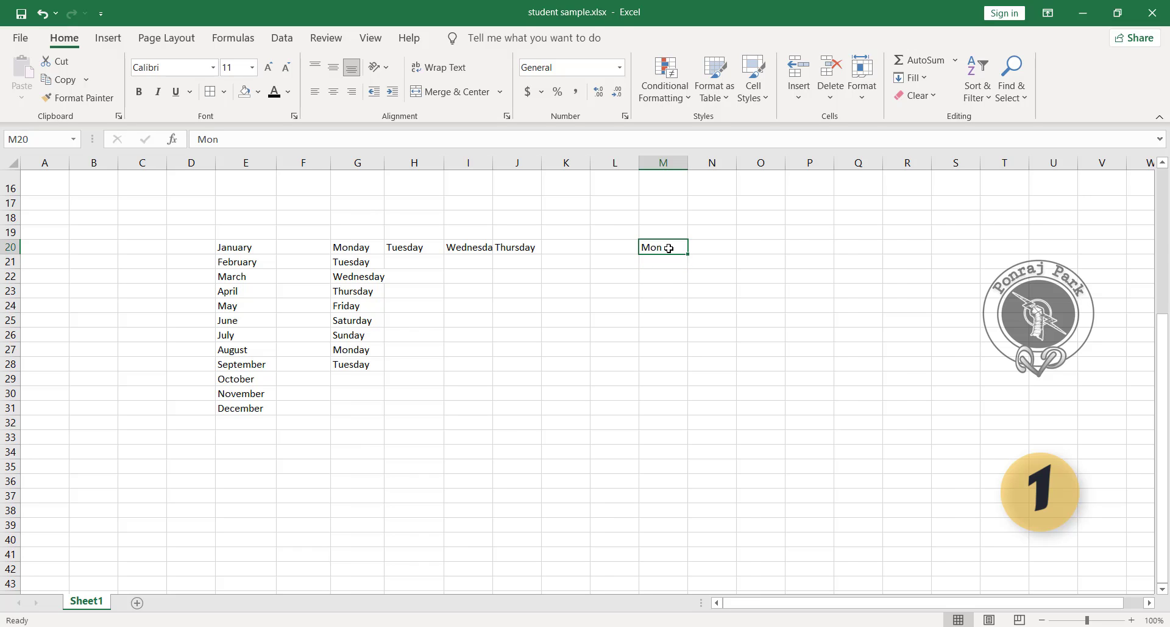
- Format cell M20 with red text and an orange fill from the standard colors
{"action": "left_click", "coordinate": [288, 91]}
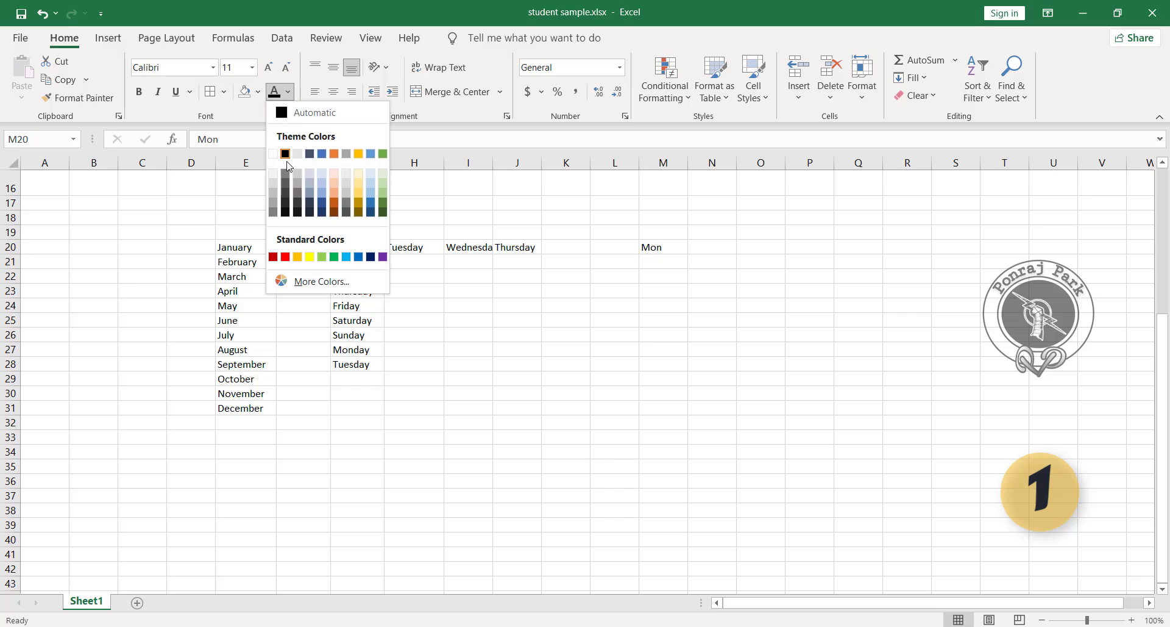
{"action": "left_click", "coordinate": [285, 257]}
{"action": "left_click", "coordinate": [258, 92]}
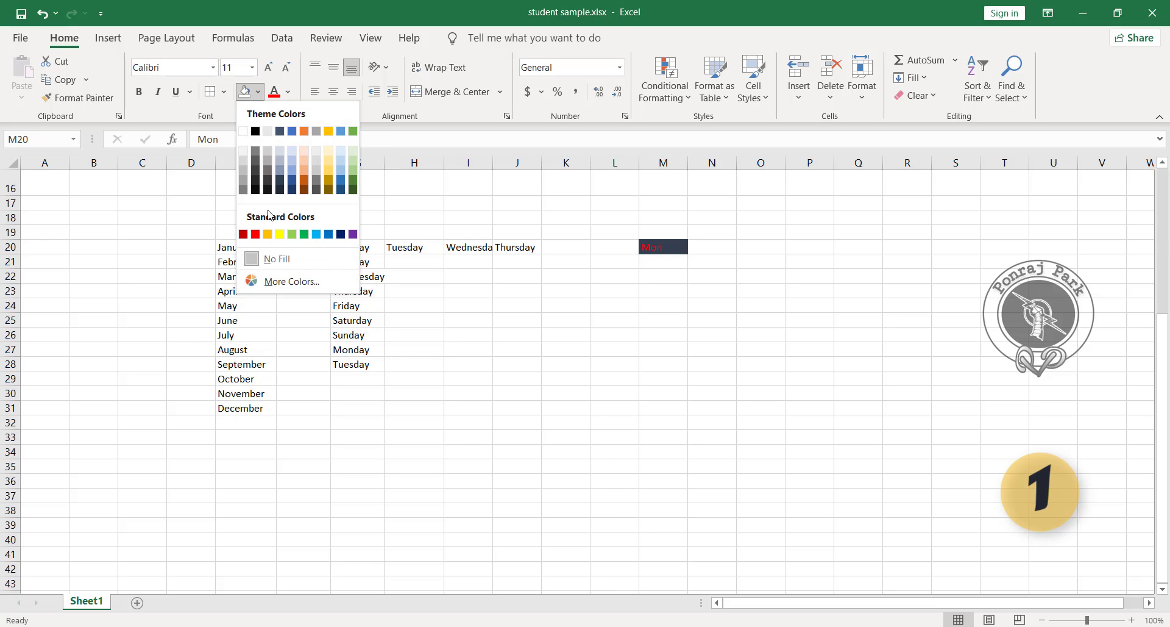
{"action": "left_click", "coordinate": [267, 234]}
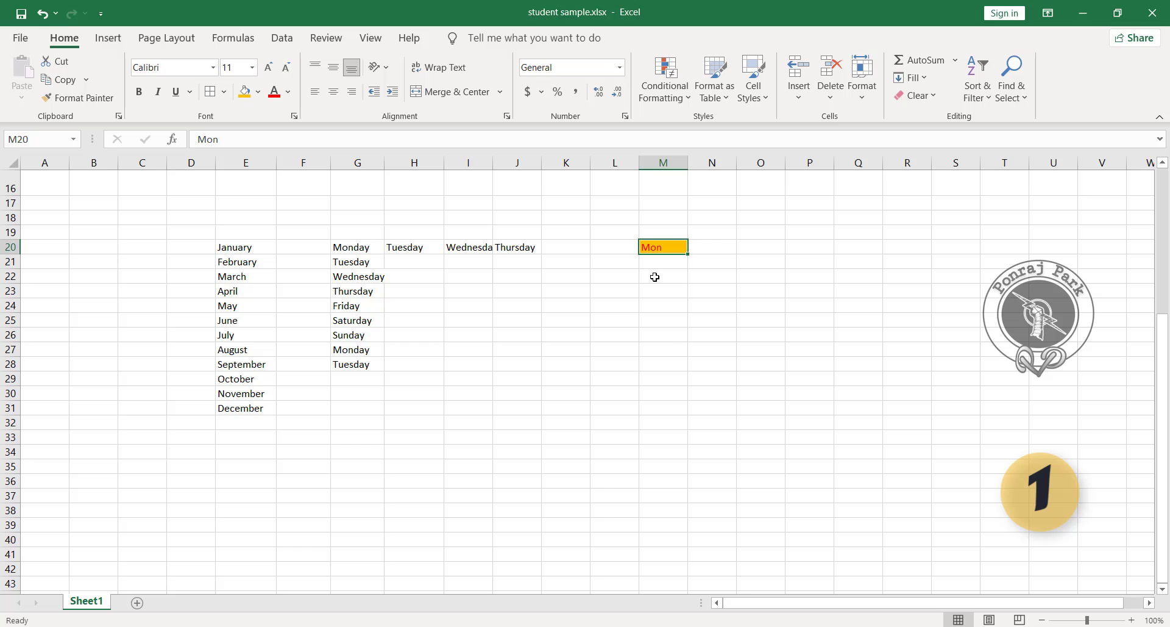
- Extend M20 down to M31 and set the auto fill to Fill Formatting Only
{"action": "left_click_drag", "start_coordinate": [688, 252], "coordinate": [710, 416]}
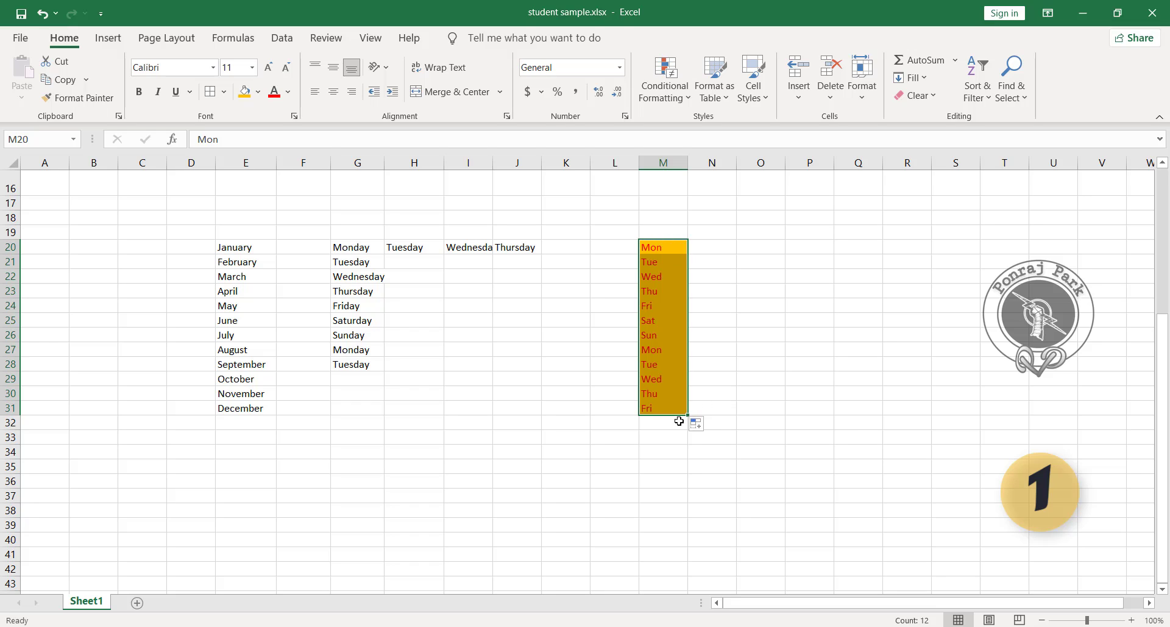
{"action": "left_click", "coordinate": [704, 426]}
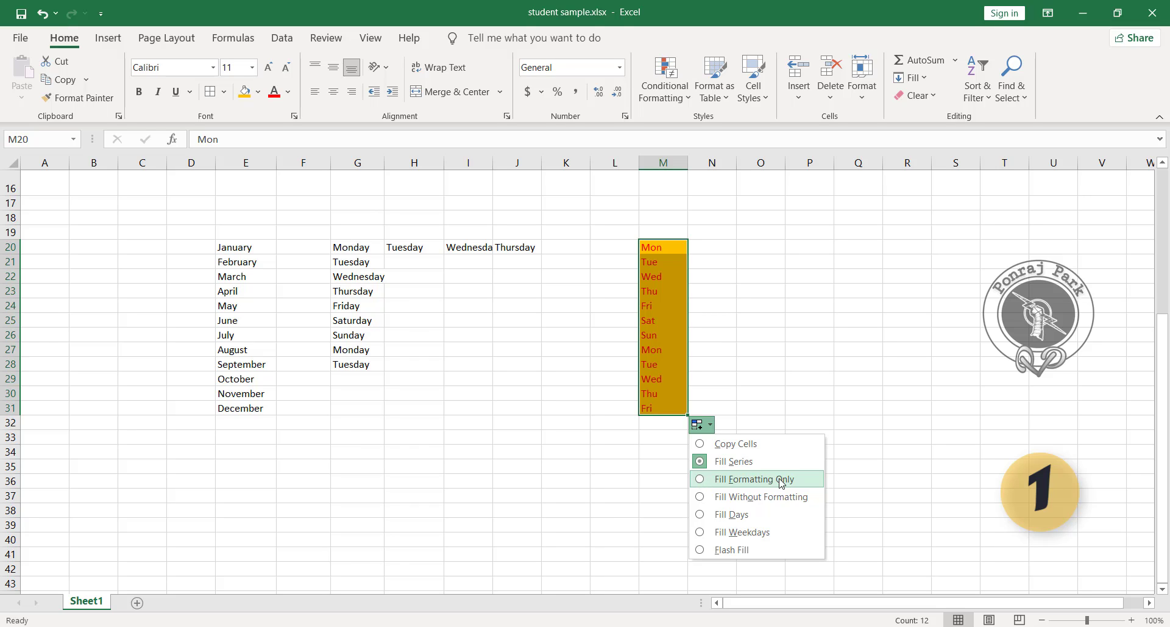
{"action": "left_click", "coordinate": [701, 479]}
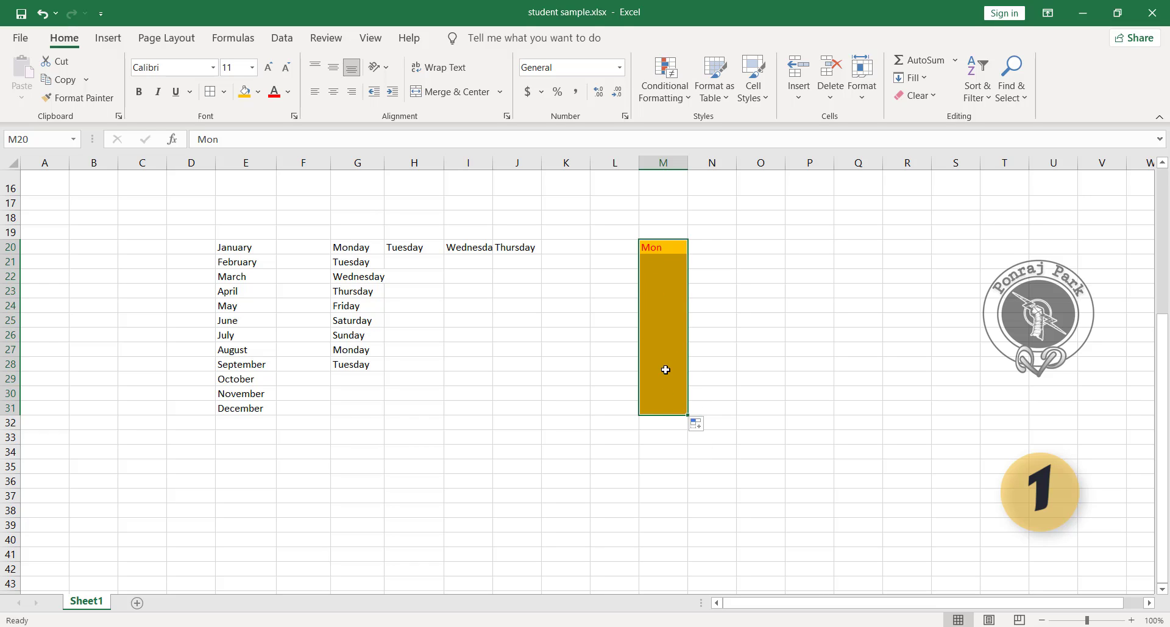
{"action": "left_click", "coordinate": [665, 447]}
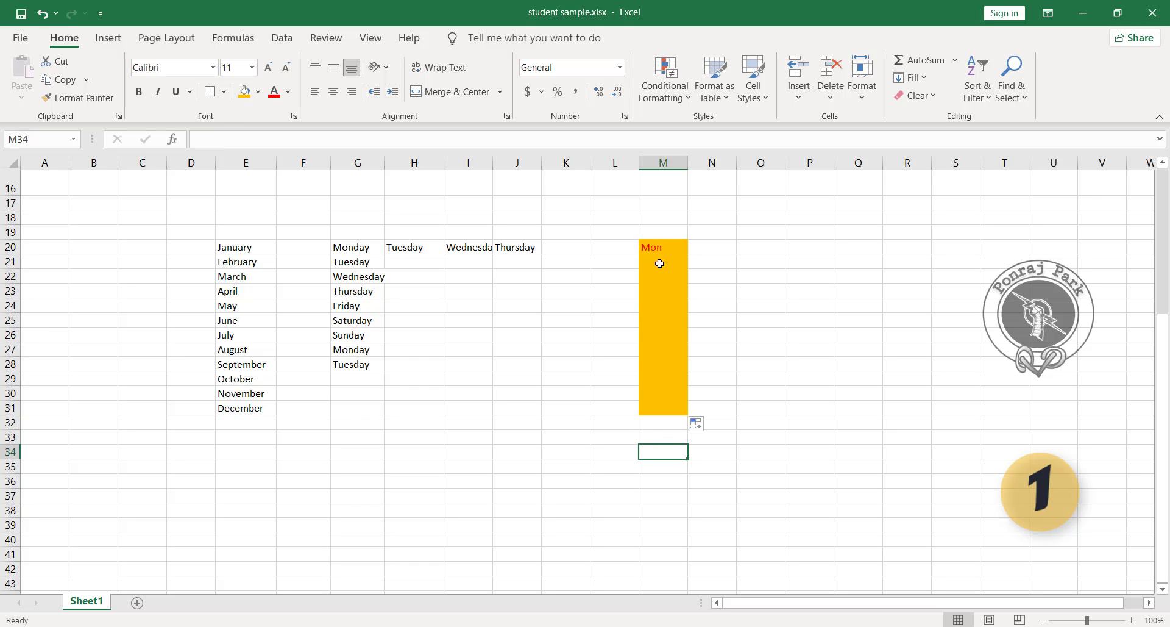
- Set the auto fill of M20:M31 to Fill Without Formatting
{"action": "left_click", "coordinate": [663, 248]}
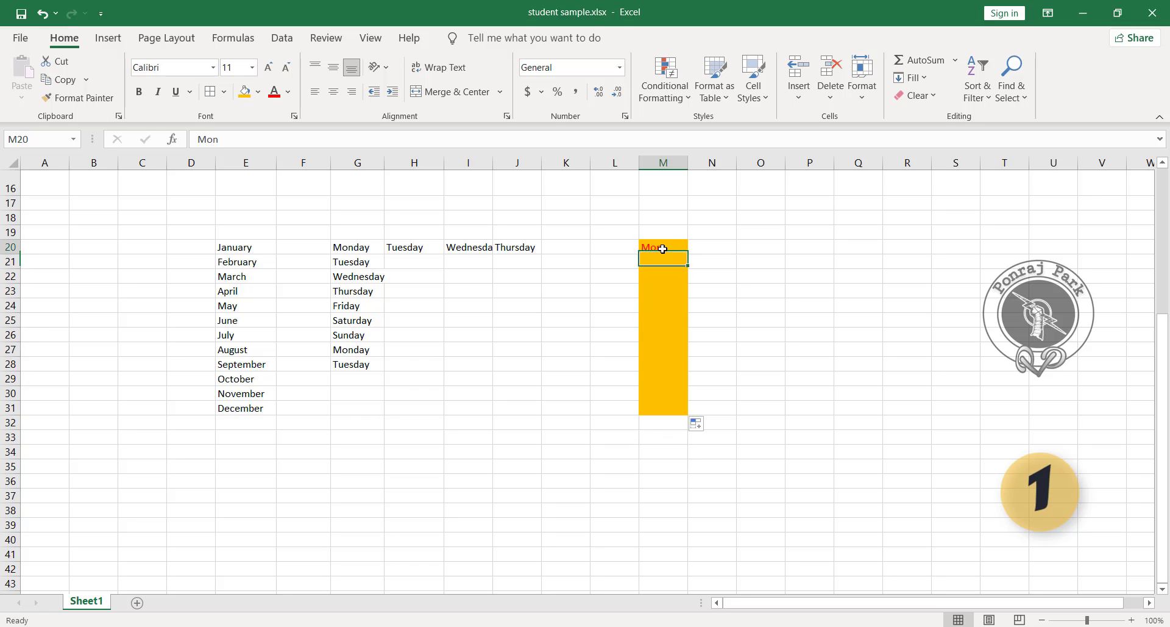
{"action": "left_click", "coordinate": [675, 316]}
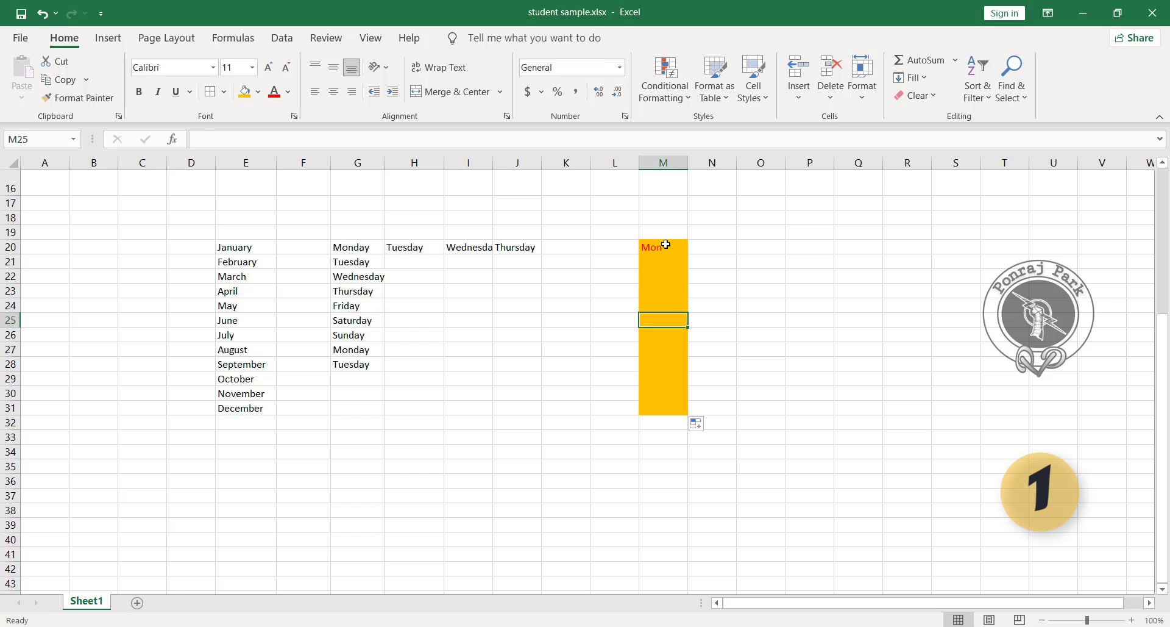
{"action": "left_click_drag", "start_coordinate": [665, 244], "coordinate": [675, 409]}
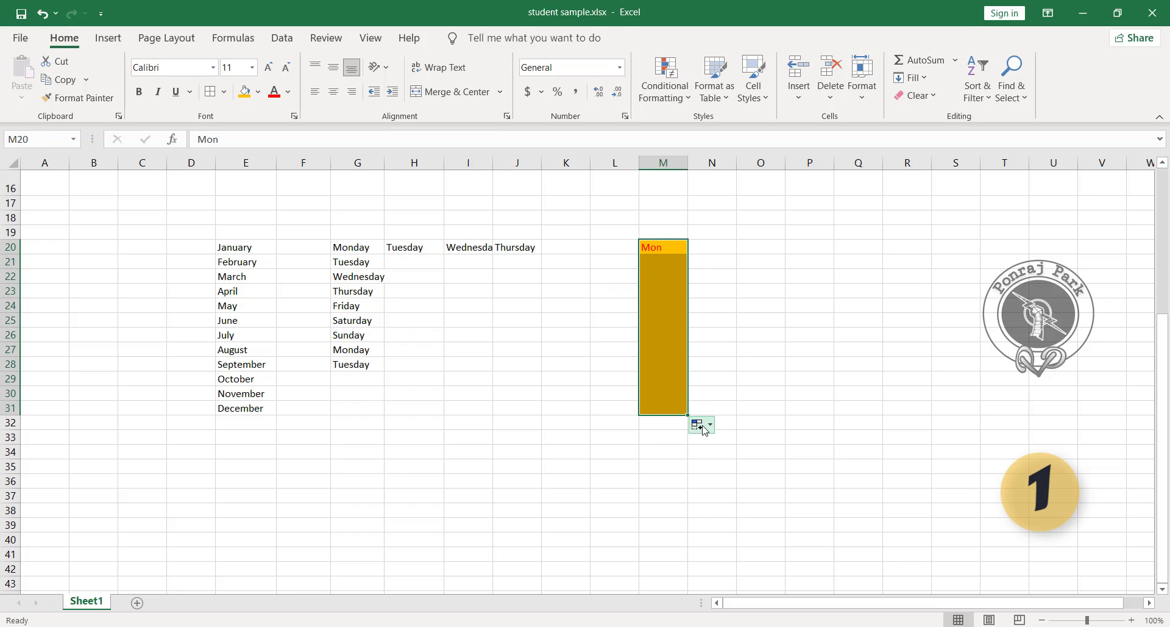
{"action": "left_click", "coordinate": [701, 425]}
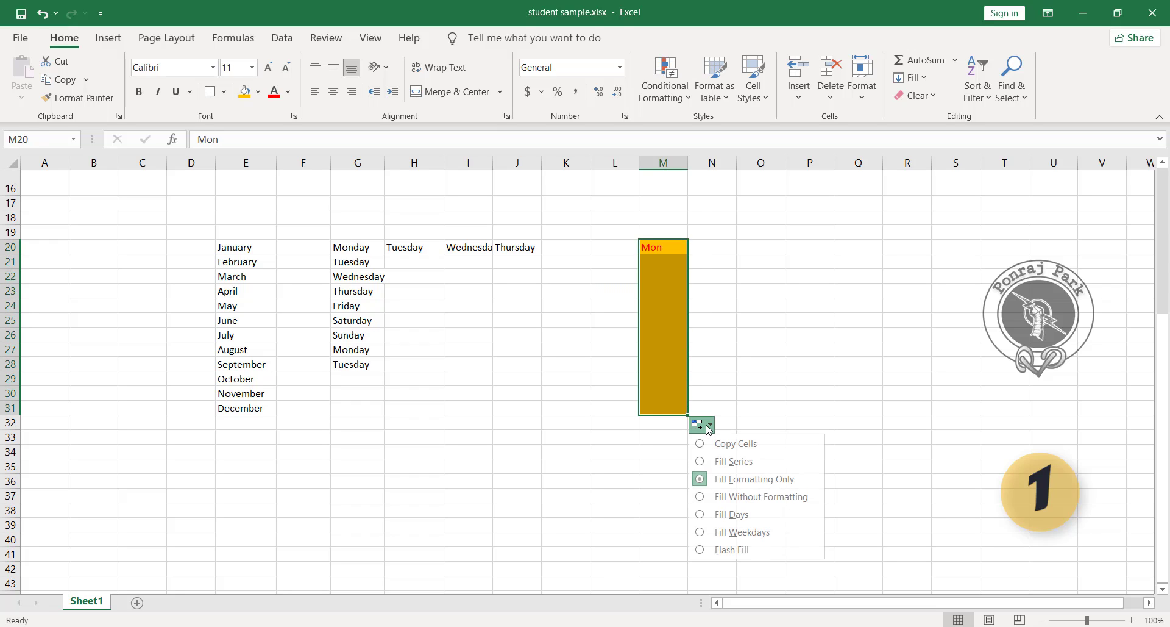
{"action": "left_click", "coordinate": [760, 498]}
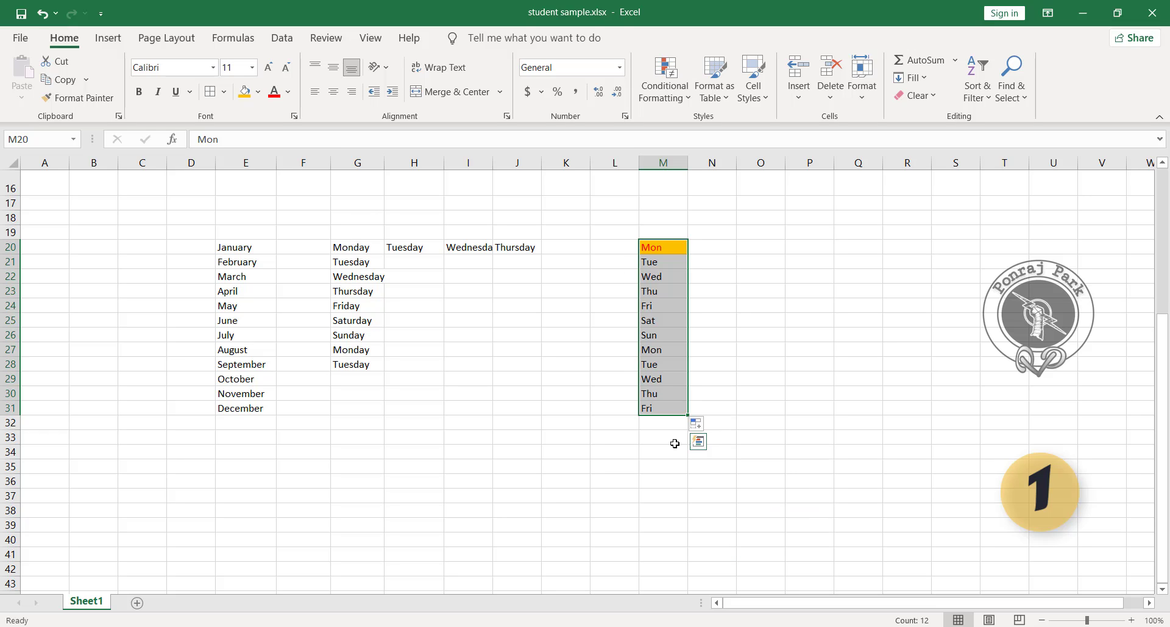
{"action": "left_click", "coordinate": [667, 469]}
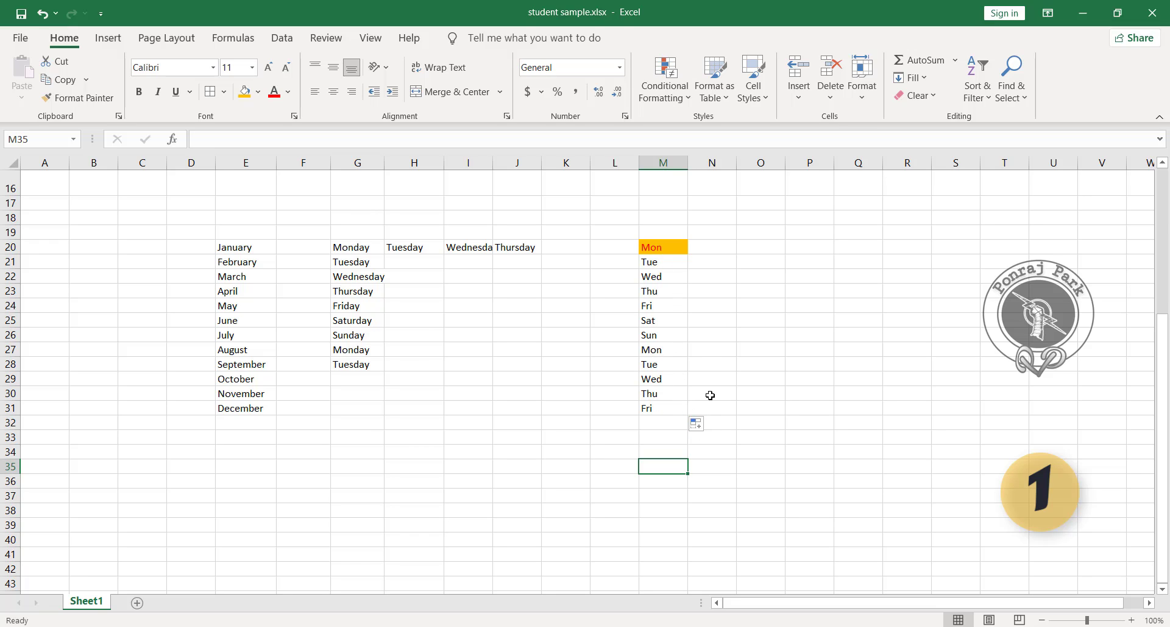
- Set the auto fill of M20:M31 to Fill Days and switch it to Fill Weekdays
{"action": "left_click", "coordinate": [704, 428]}
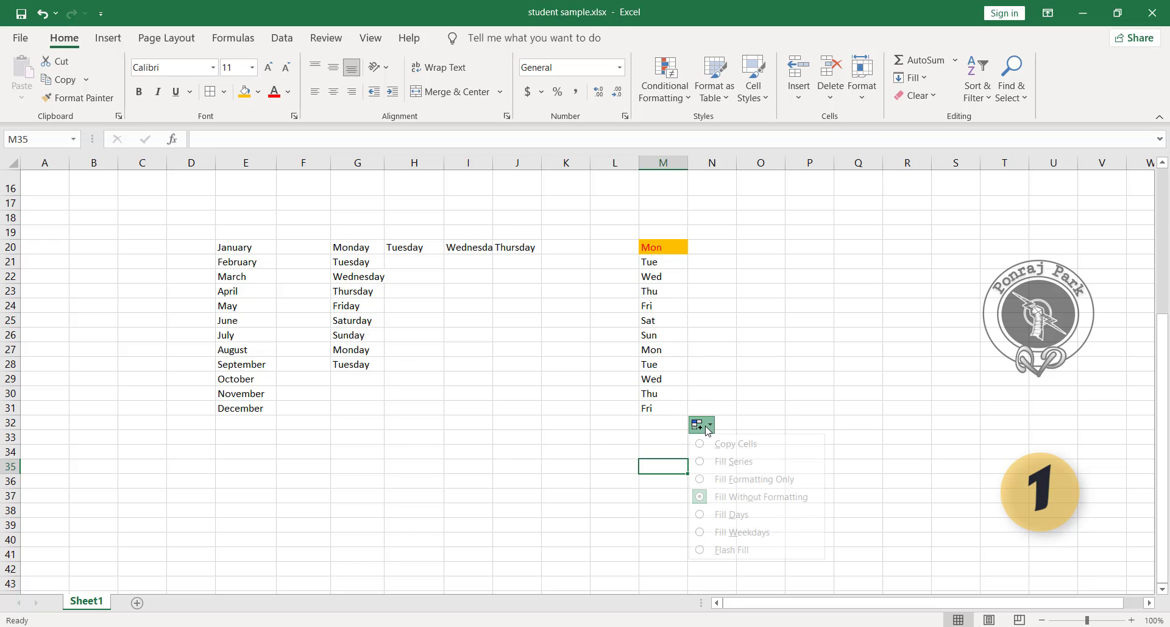
{"action": "left_click", "coordinate": [725, 515]}
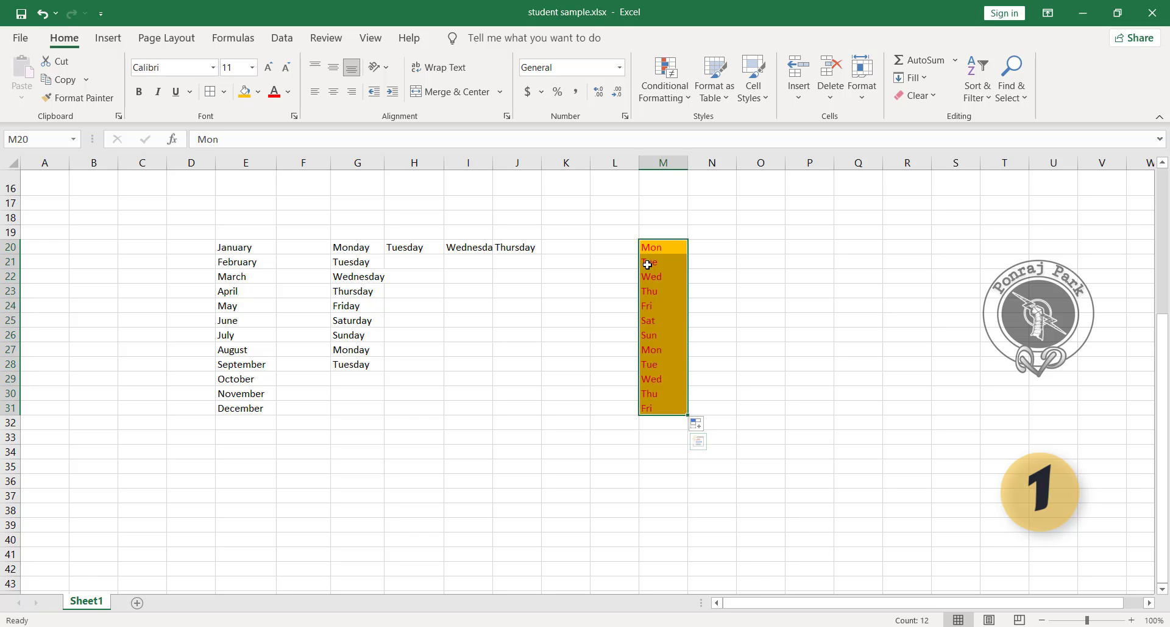
{"action": "left_click", "coordinate": [701, 425]}
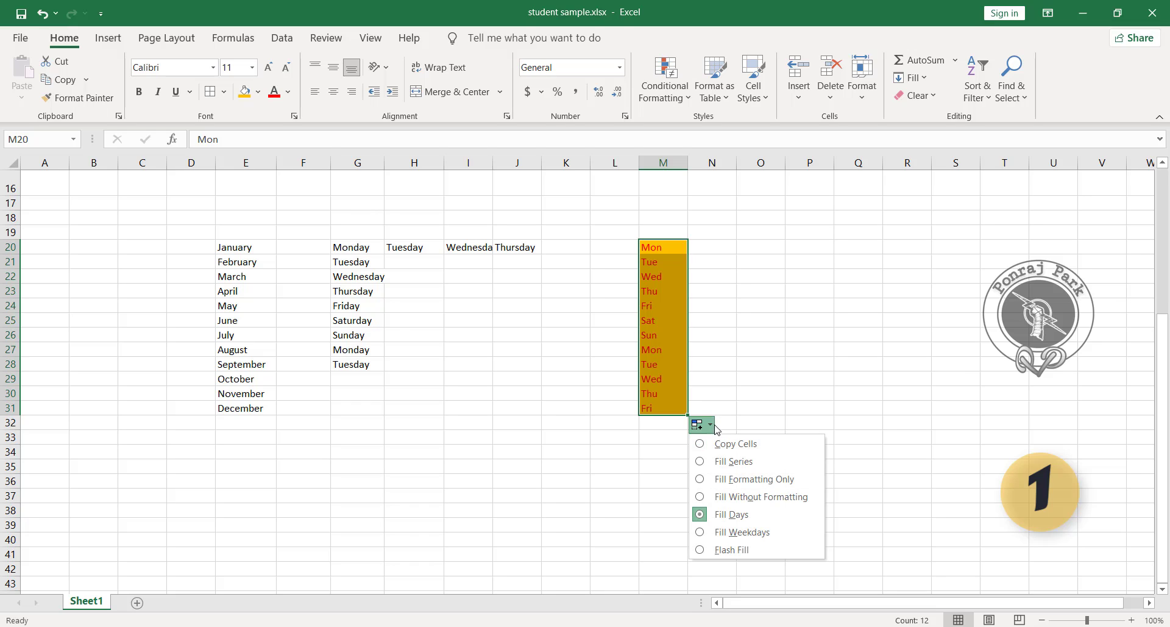
{"action": "left_click", "coordinate": [742, 532]}
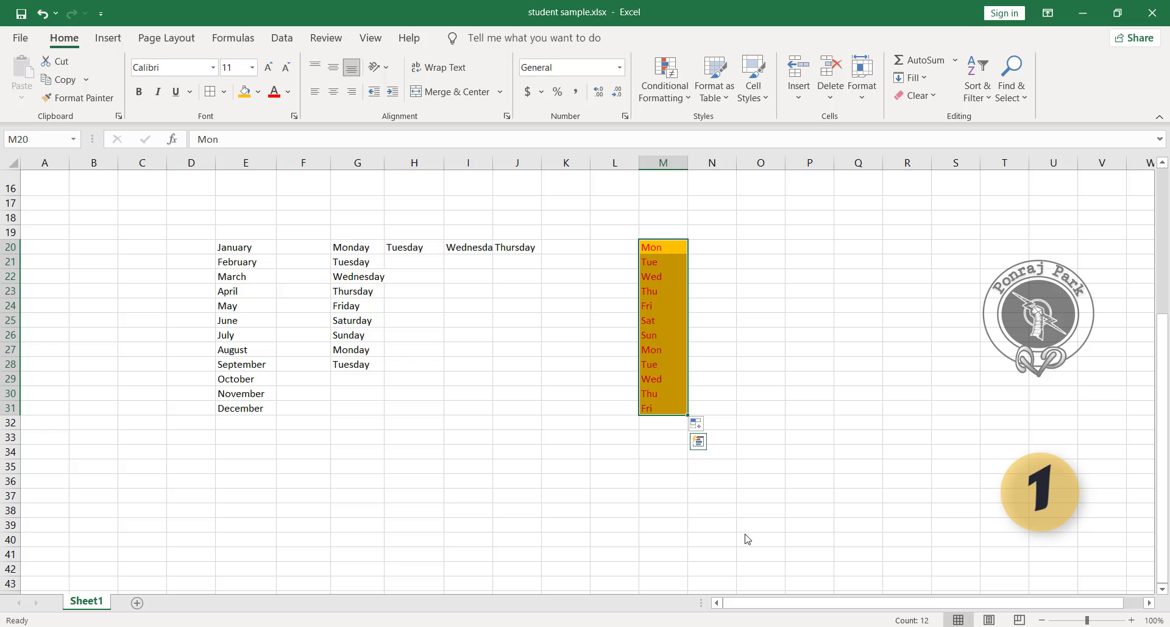
{"action": "left_click", "coordinate": [664, 473]}
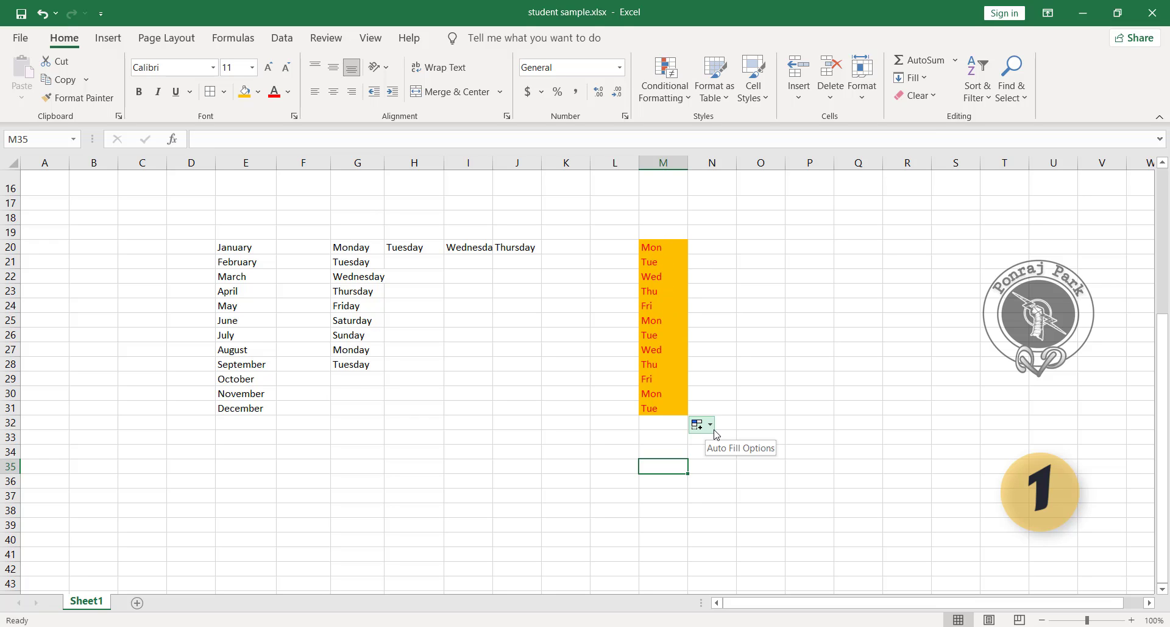
{"action": "left_click", "coordinate": [571, 396]}
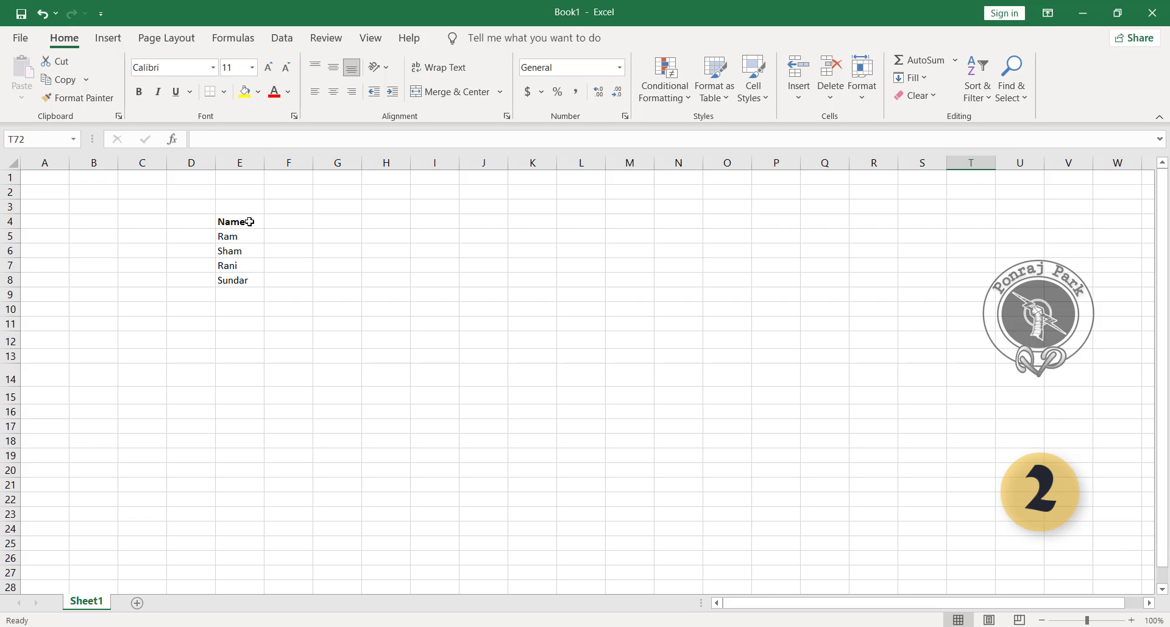
- Open the Clipboard pane beside the name list in Book1
{"action": "left_click_drag", "start_coordinate": [247, 222], "coordinate": [250, 283]}
{"action": "left_click", "coordinate": [364, 409]}
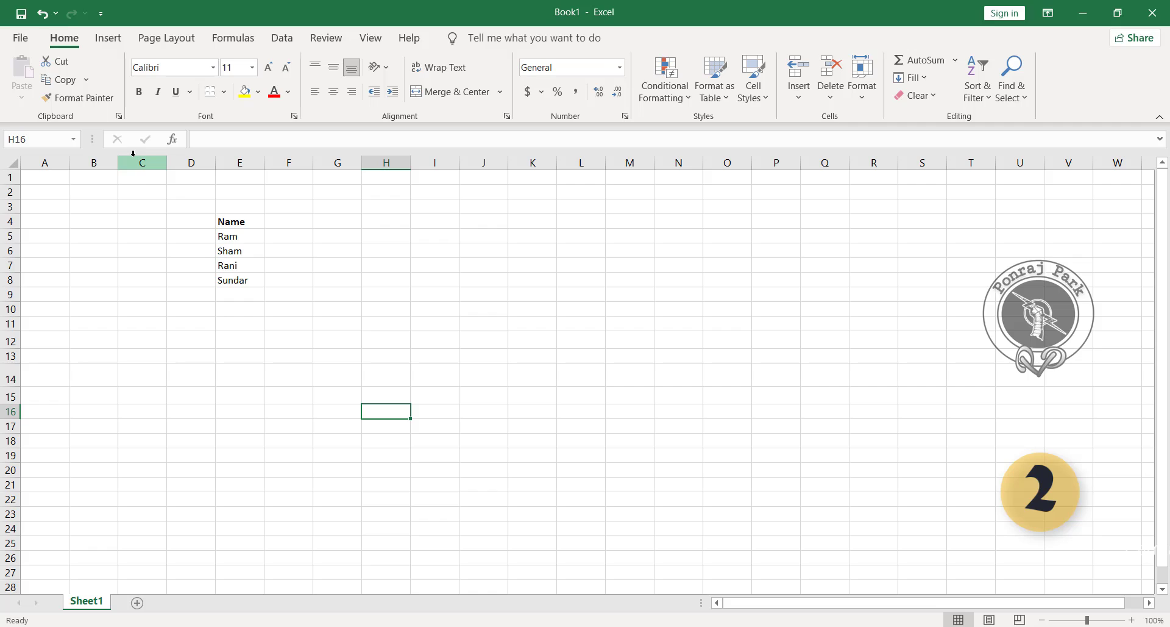
{"action": "left_click", "coordinate": [119, 117]}
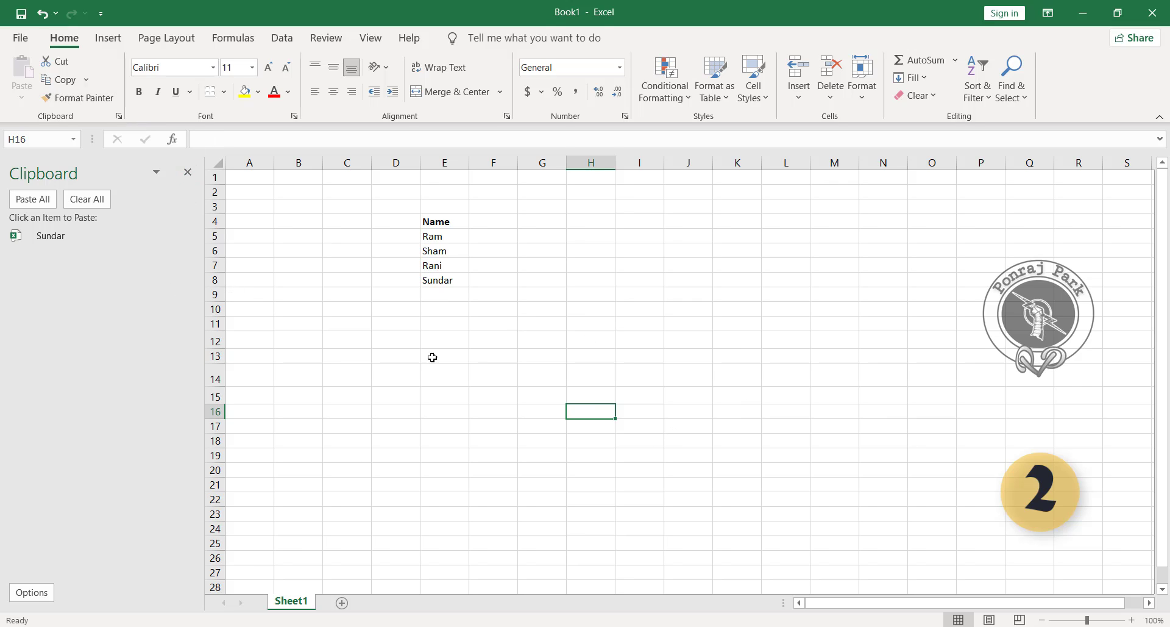
- Collect two list entries on the clipboard by copying cell E6 and cutting cell E7
{"action": "left_click", "coordinate": [440, 253]}
{"action": "key", "text": "ctrl+c"}
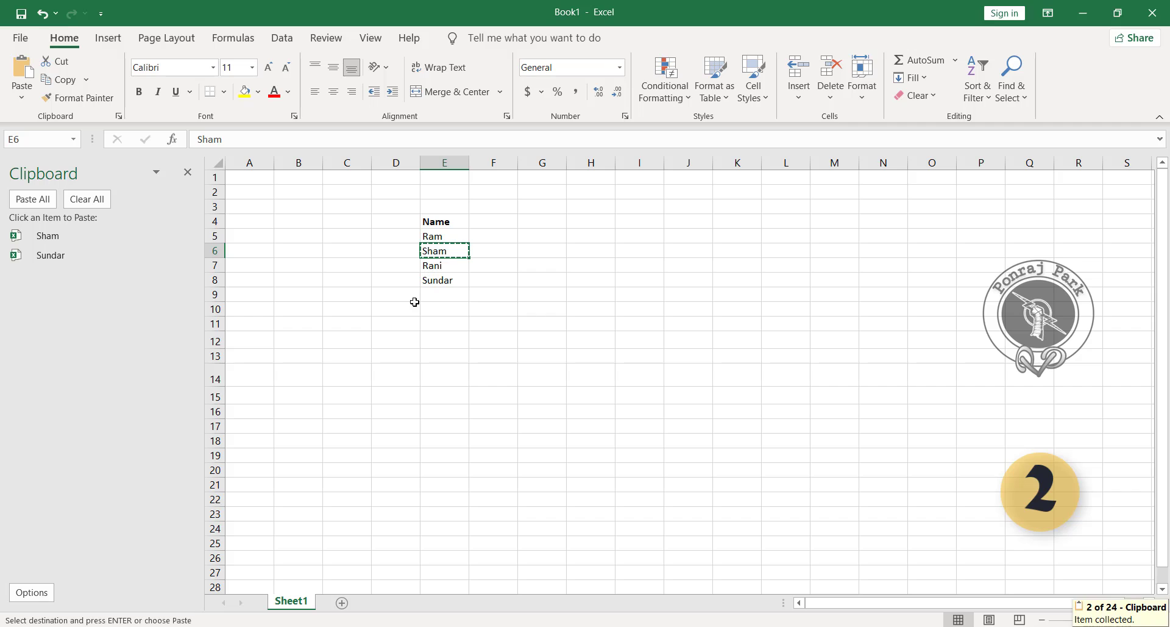
{"action": "left_click", "coordinate": [444, 265]}
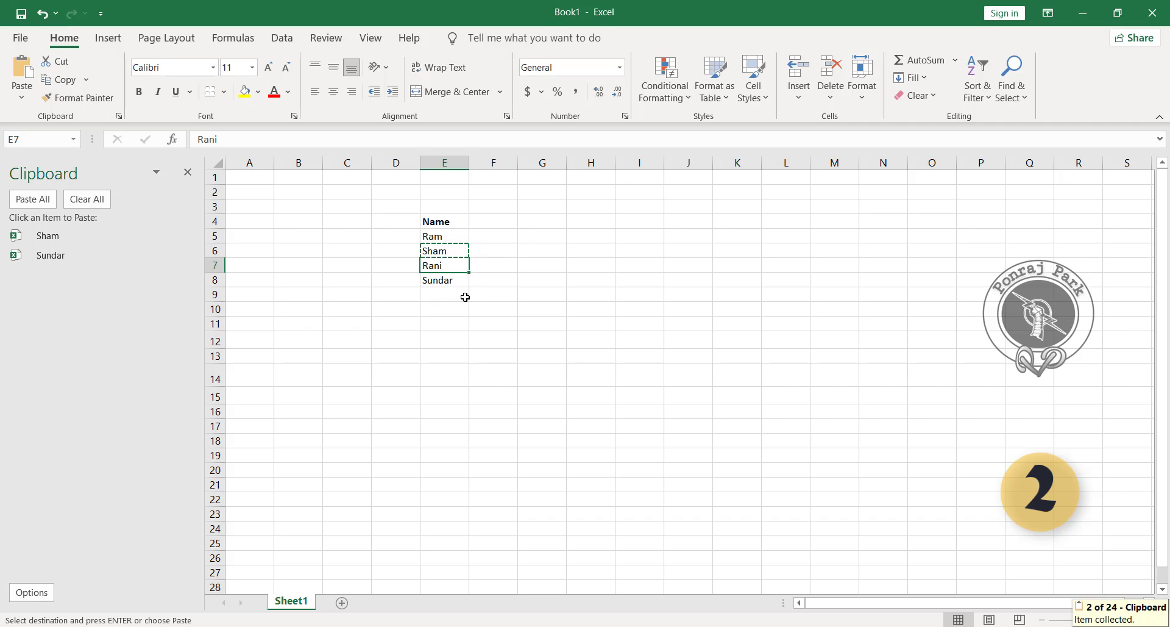
{"action": "left_click", "coordinate": [56, 61]}
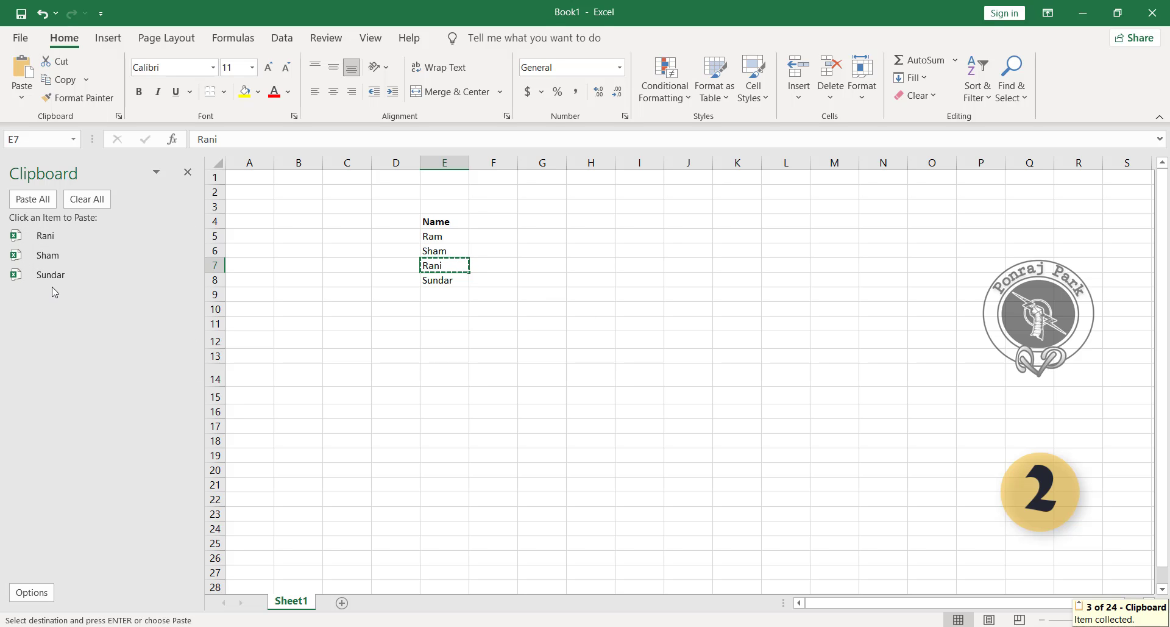
- Switch to Chrome, copy the first creator's first name from the Microsoft PowerPoint description, and return to Book1 in Excel
{"action": "key", "text": "alt+Tab"}
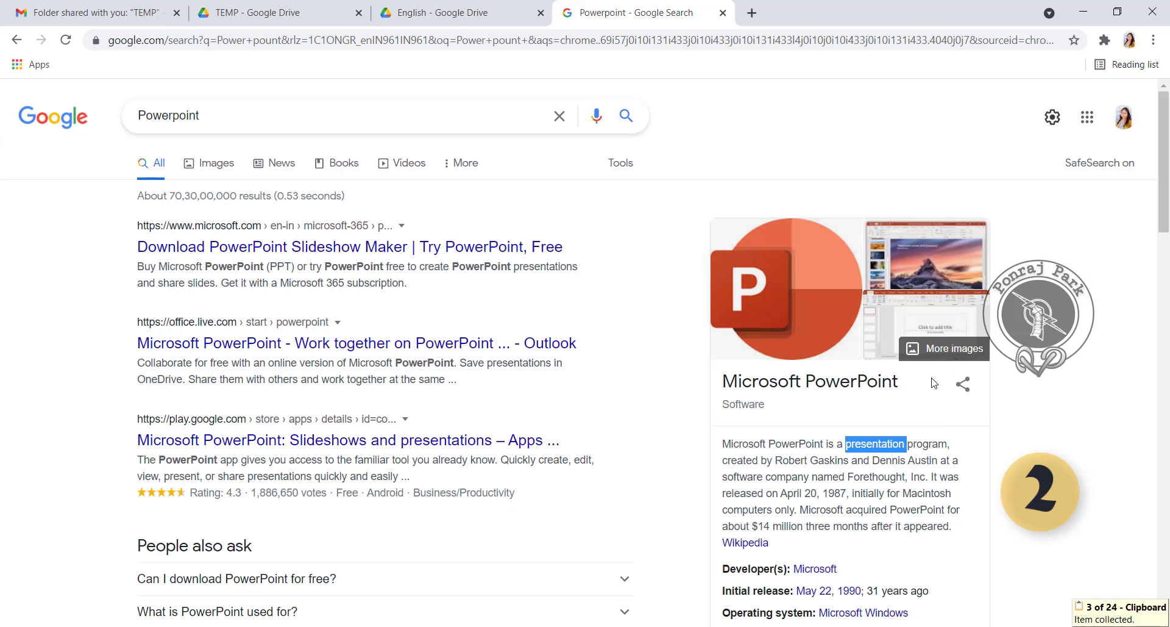
{"action": "left_click", "coordinate": [857, 473]}
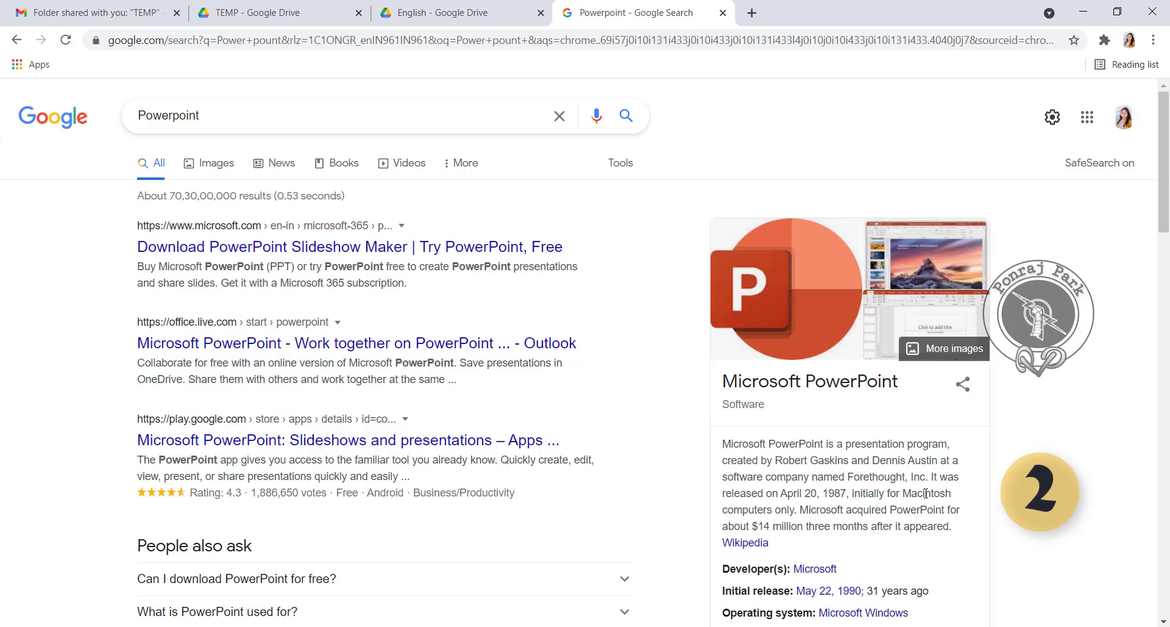
{"action": "double_click", "coordinate": [785, 461]}
{"action": "key", "text": "ctrl+c"}
{"action": "mouse_move", "coordinate": [280, 626]}
{"action": "left_click", "coordinate": [287, 605]}
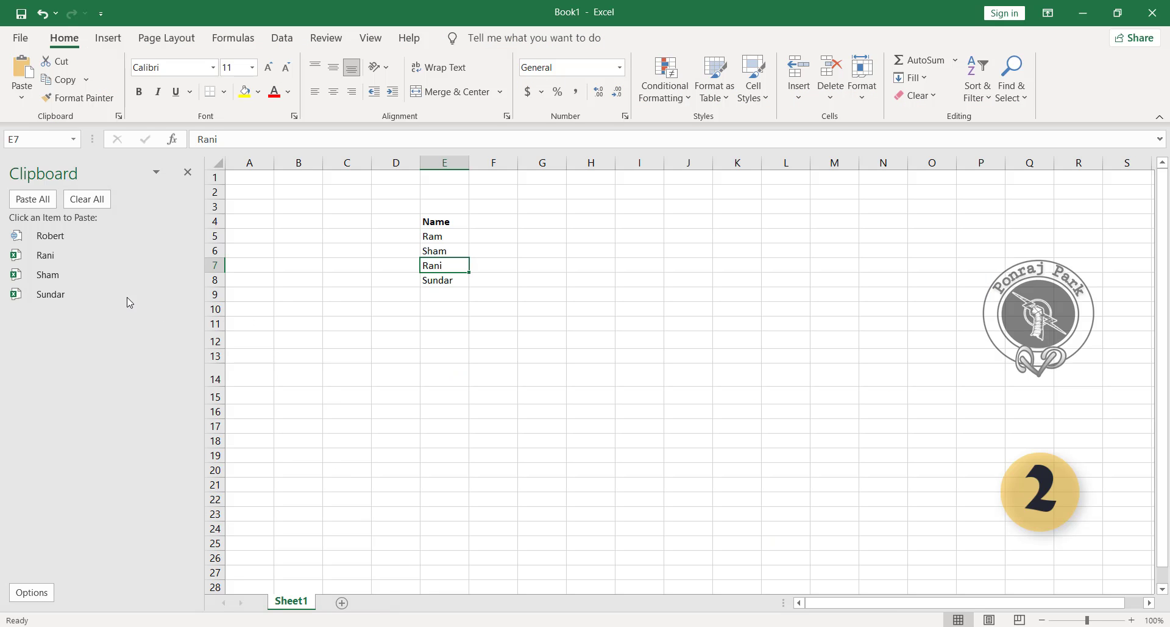
- Create a new blank workbook and compare its clipboard items with those in Book1
{"action": "left_click", "coordinate": [660, 246]}
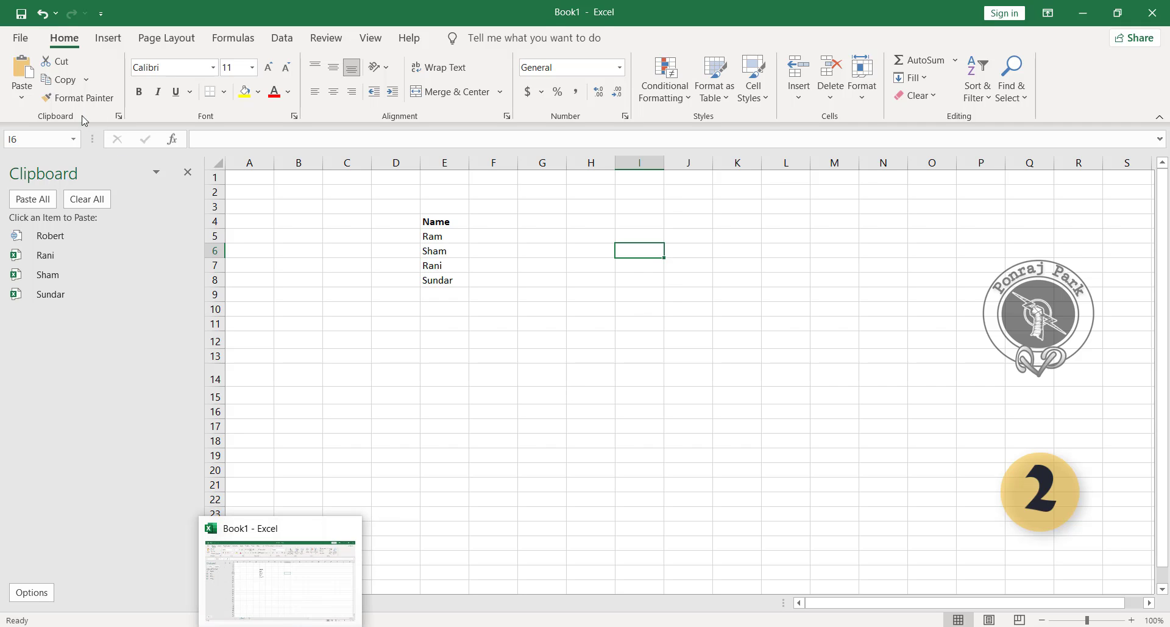
{"action": "left_click", "coordinate": [16, 42]}
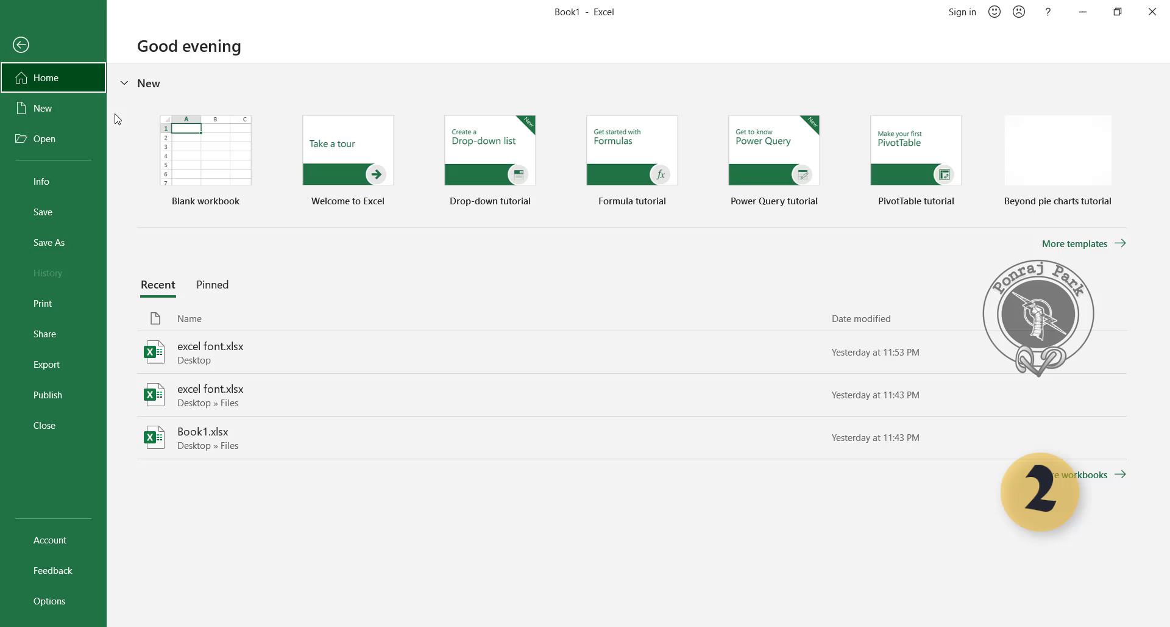
{"action": "left_click", "coordinate": [199, 157]}
{"action": "double_click", "coordinate": [392, 266]}
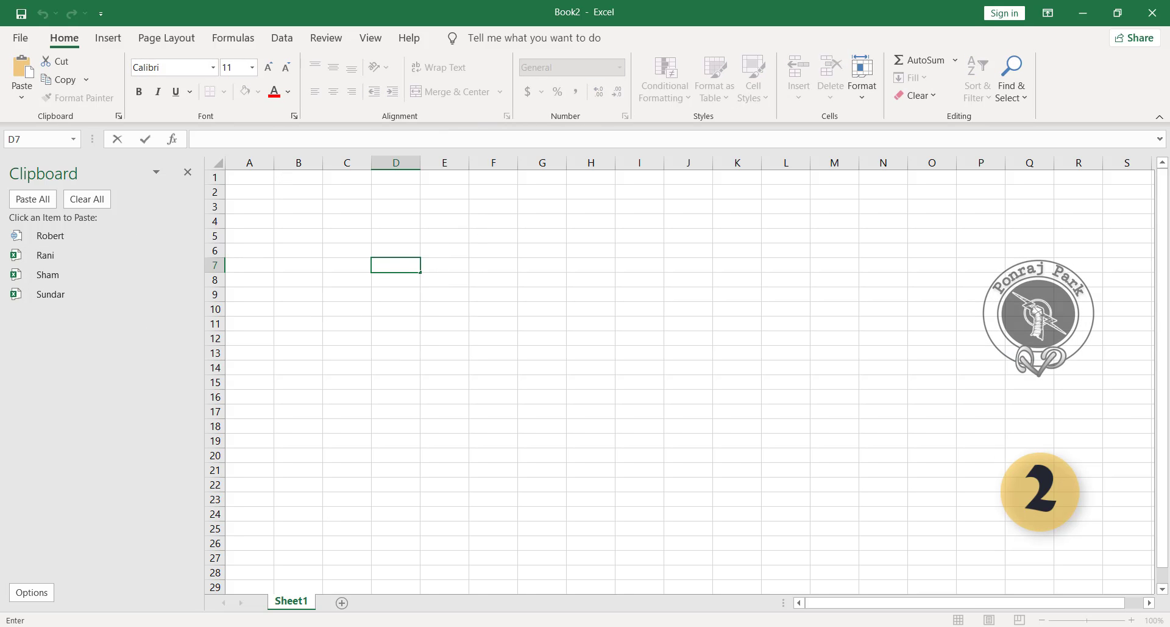
{"action": "left_click", "coordinate": [240, 548]}
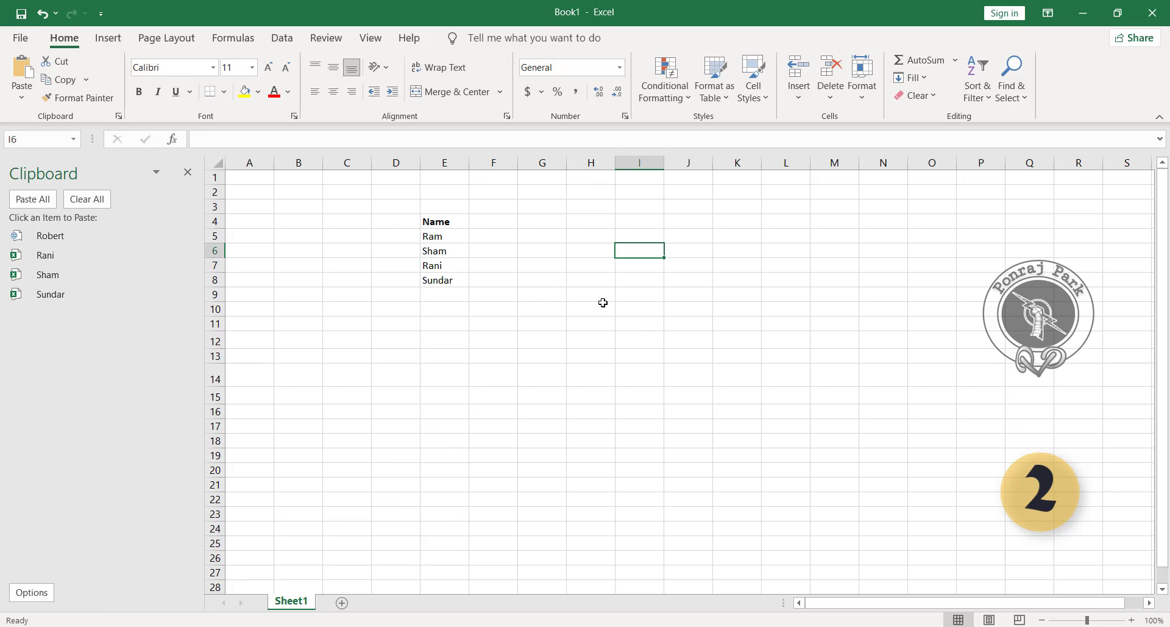
{"action": "left_click", "coordinate": [382, 593]}
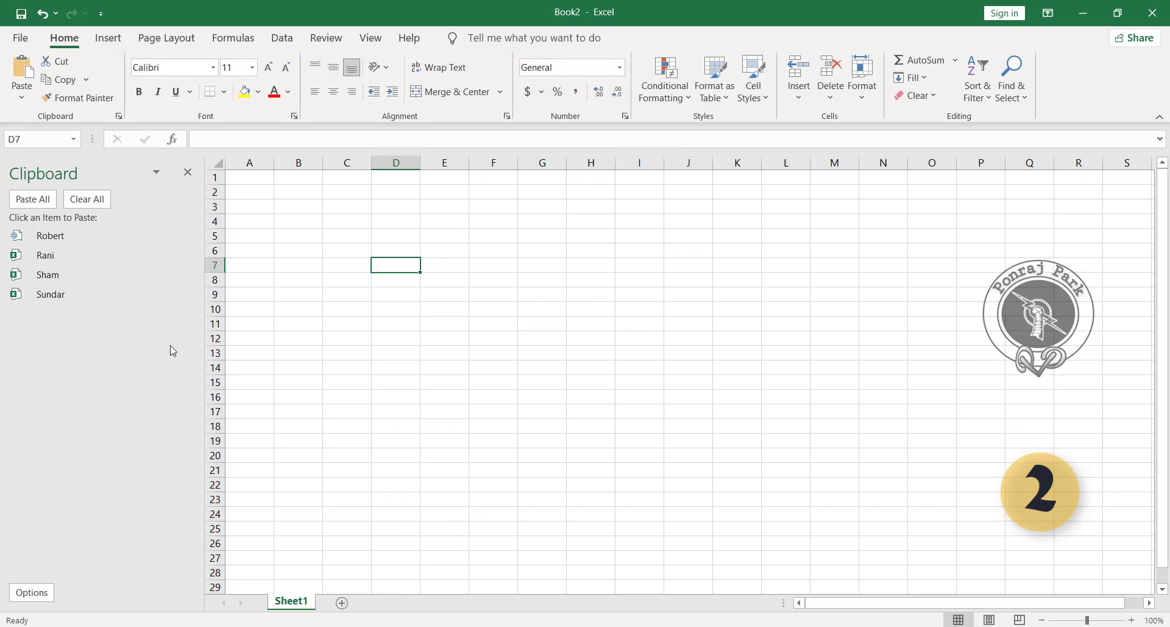
- Paste the second clipboard item into G5, the third into G6 and the first into G7 of Book2
{"action": "left_click", "coordinate": [528, 233]}
{"action": "left_click", "coordinate": [62, 259]}
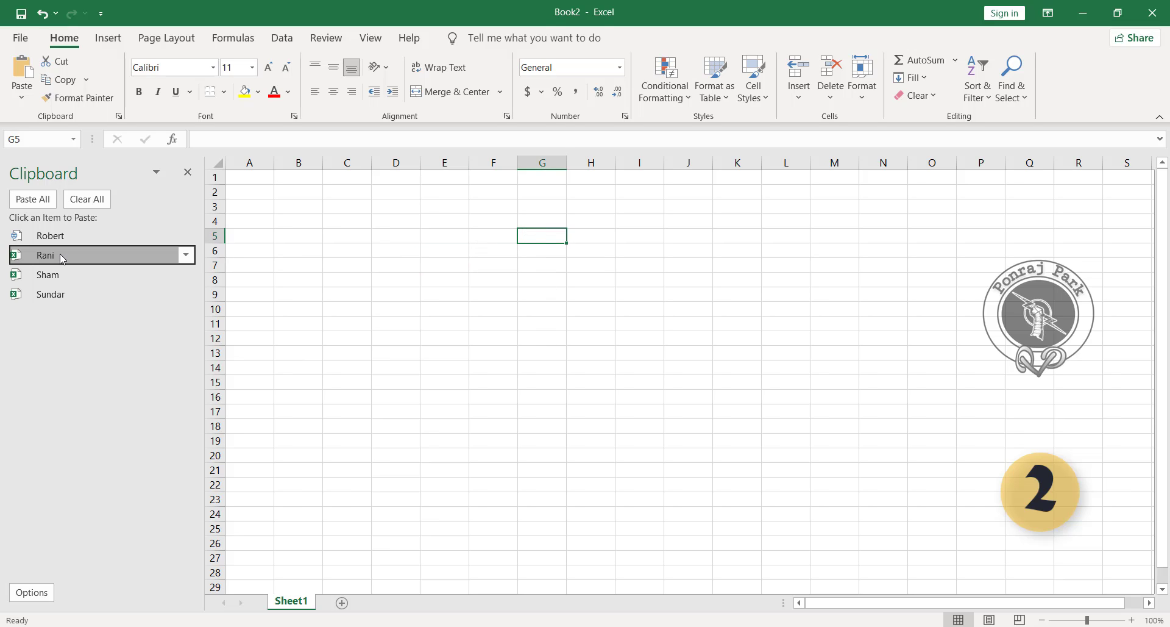
{"action": "left_click", "coordinate": [540, 251]}
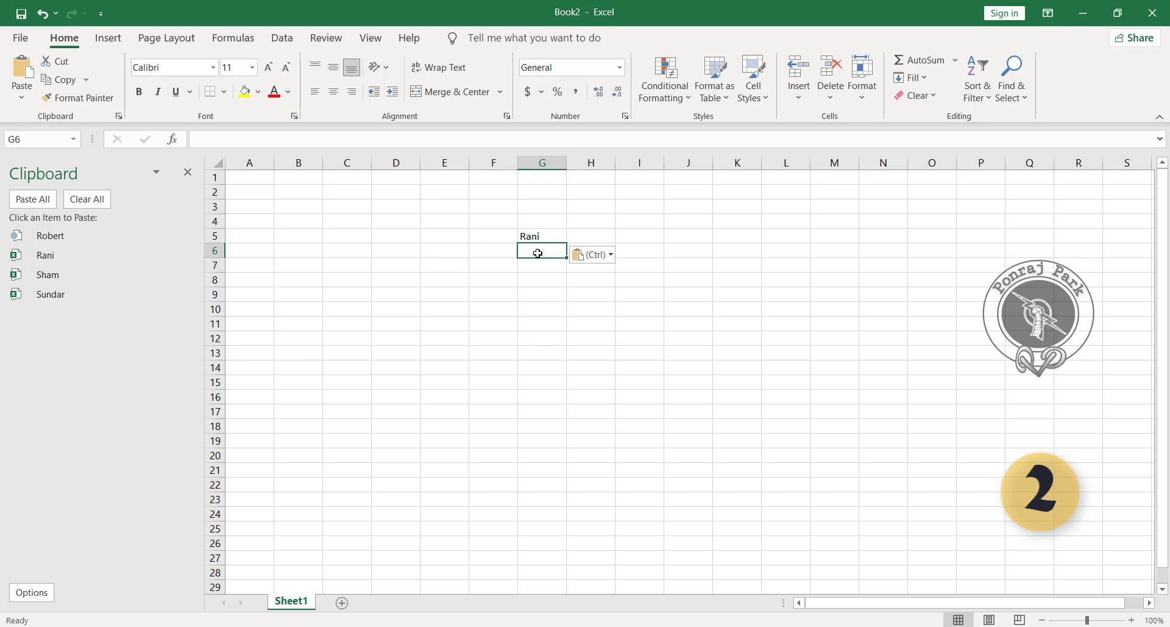
{"action": "left_click", "coordinate": [94, 275]}
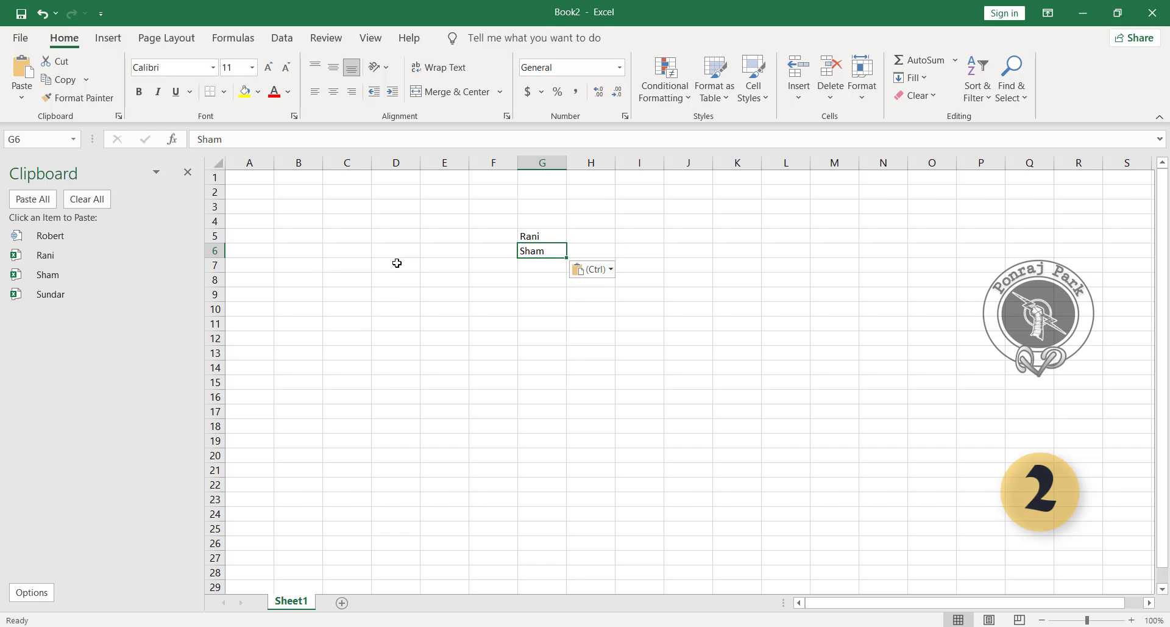
{"action": "left_click", "coordinate": [543, 265]}
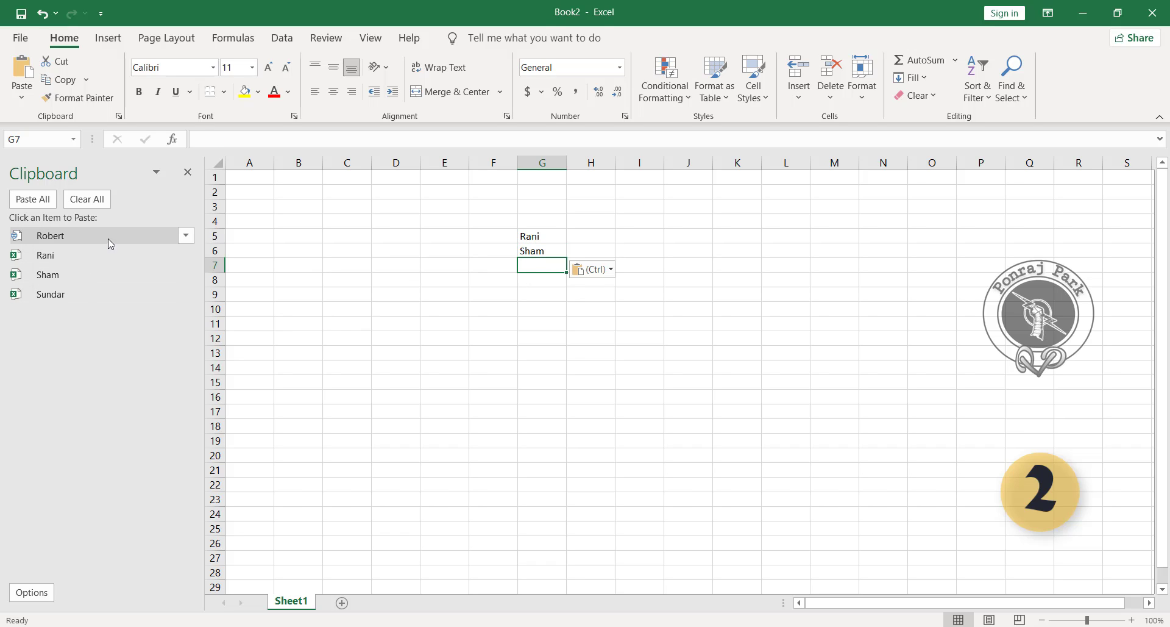
{"action": "left_click", "coordinate": [192, 237]}
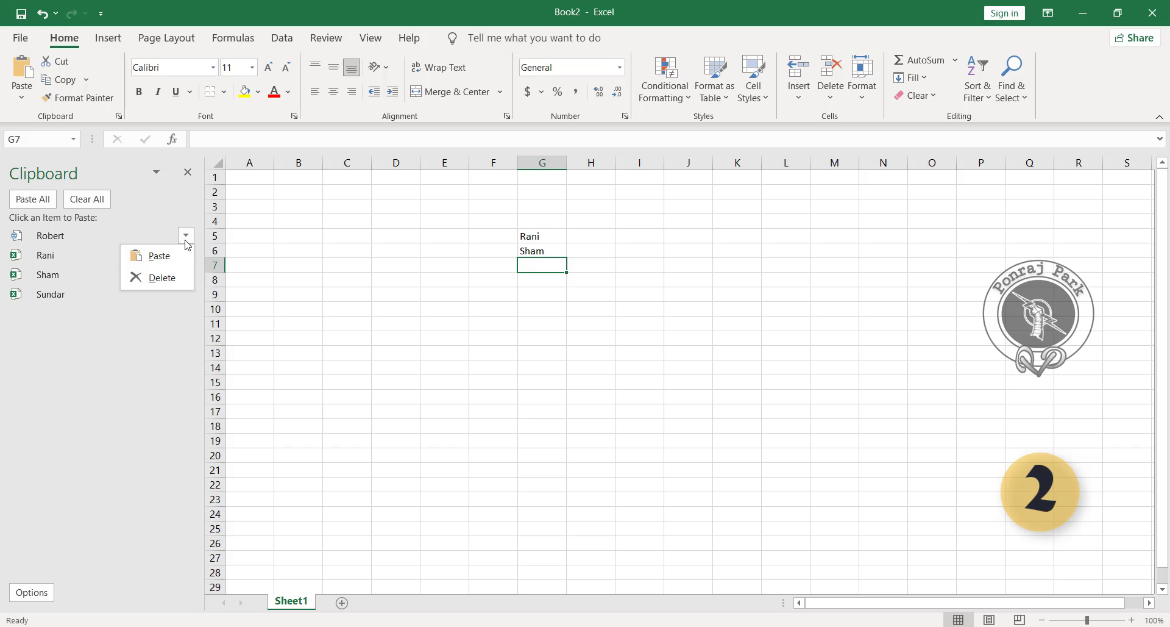
{"action": "left_click", "coordinate": [173, 255]}
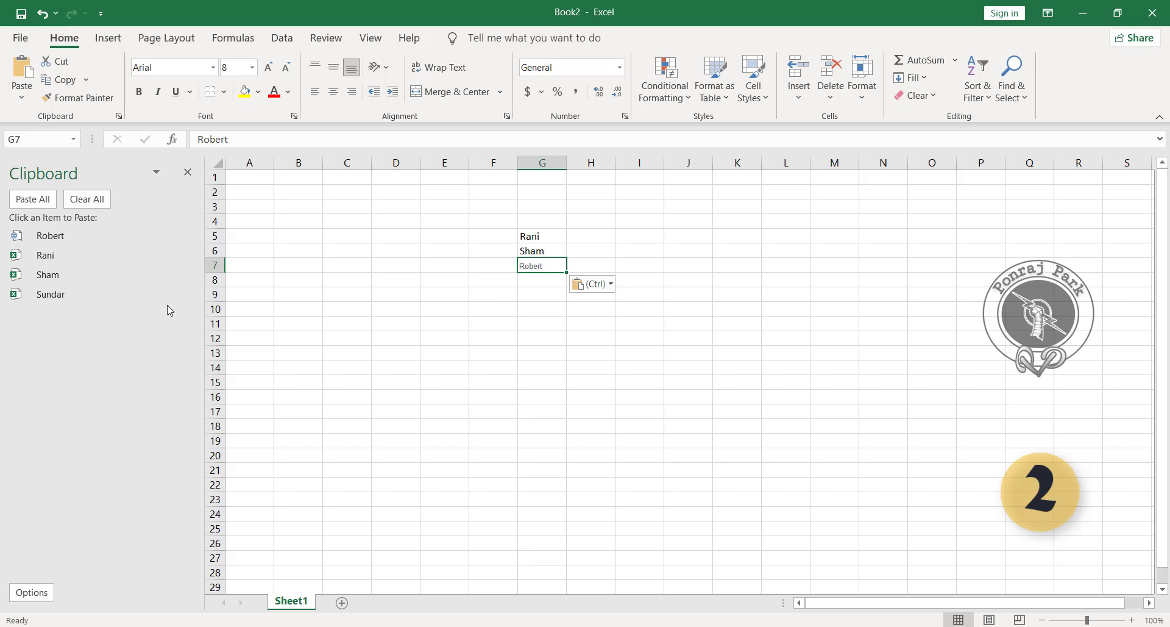
- Delete the last collected item in the list from the clipboard
{"action": "left_click", "coordinate": [539, 309]}
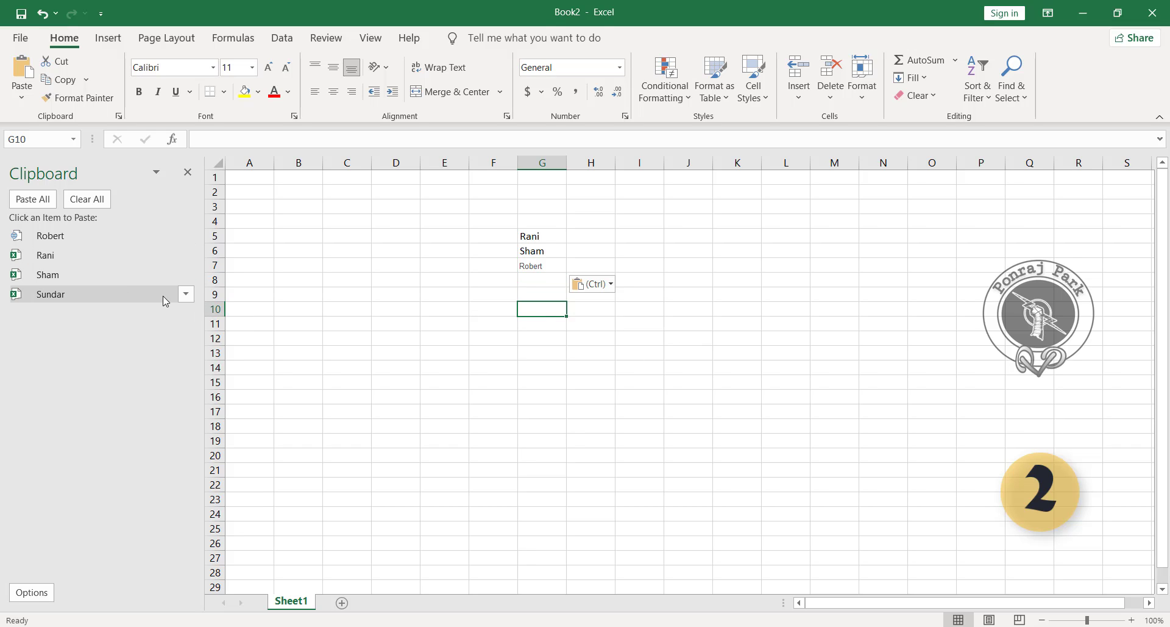
{"action": "left_click", "coordinate": [186, 294]}
{"action": "left_click", "coordinate": [162, 336]}
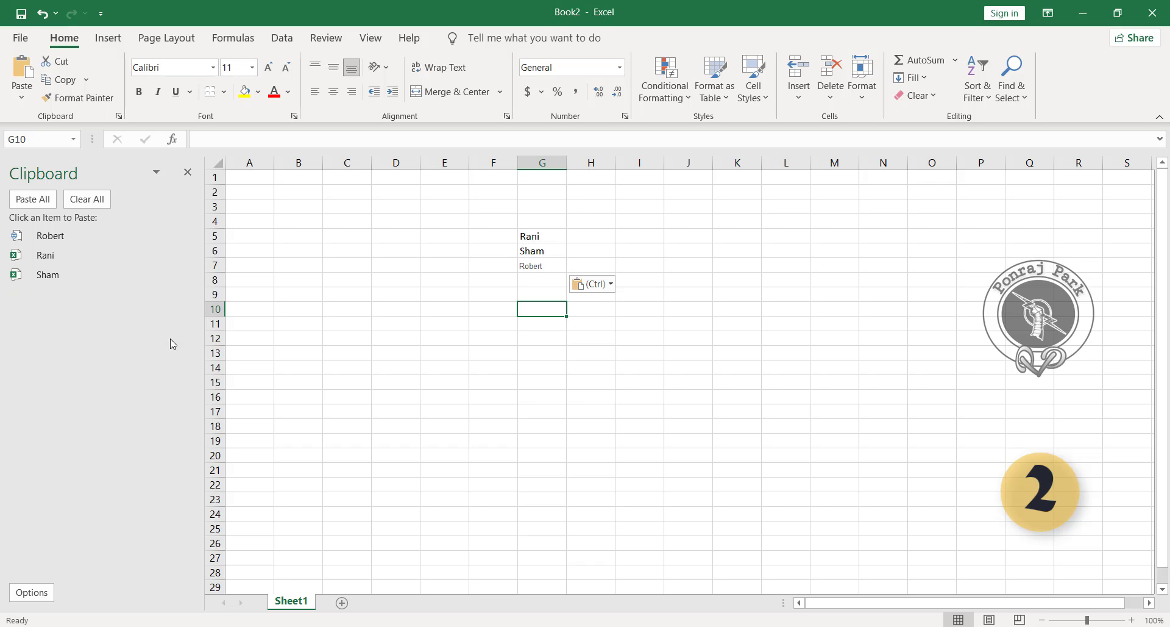
{"action": "left_click", "coordinate": [604, 400]}
{"action": "left_click_drag", "start_coordinate": [532, 230], "coordinate": [541, 295]}
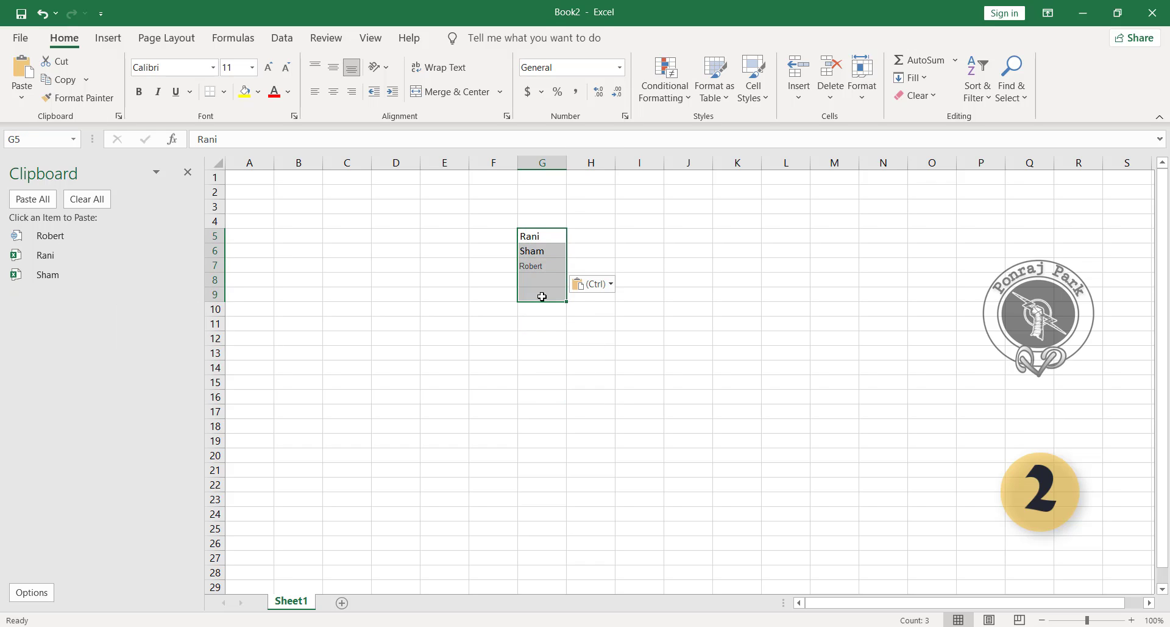
{"action": "left_click", "coordinate": [478, 384]}
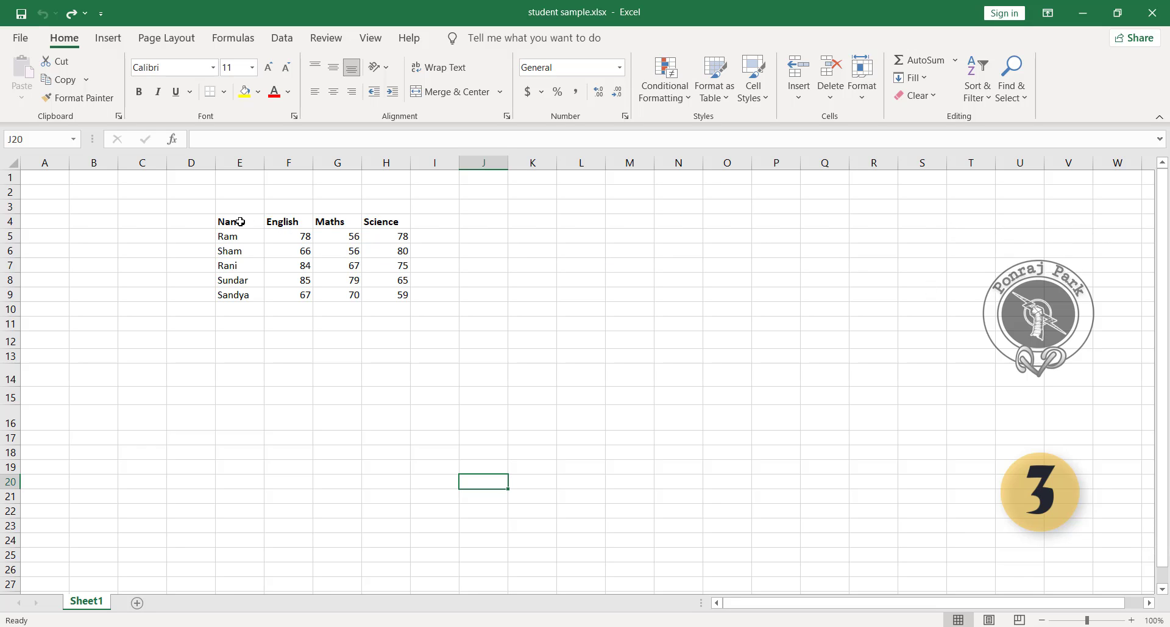
- Move the student marks table from E4:H9 to P8:S13
{"action": "left_click_drag", "start_coordinate": [240, 221], "coordinate": [234, 298]}
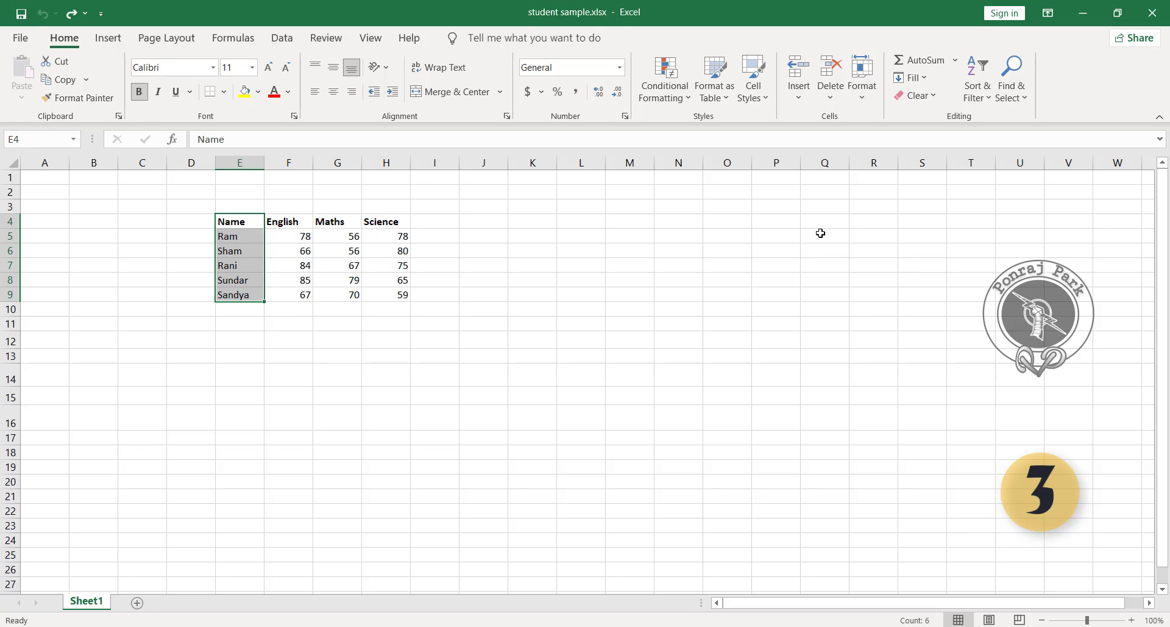
{"action": "left_click", "coordinate": [767, 232]}
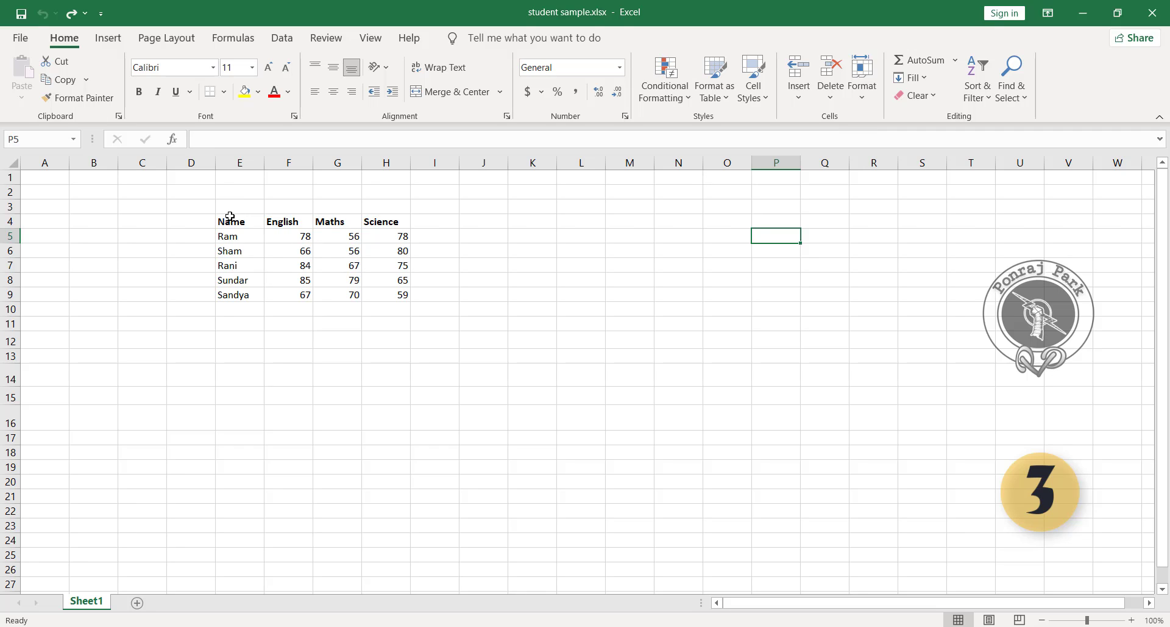
{"action": "left_click_drag", "start_coordinate": [230, 218], "coordinate": [392, 297]}
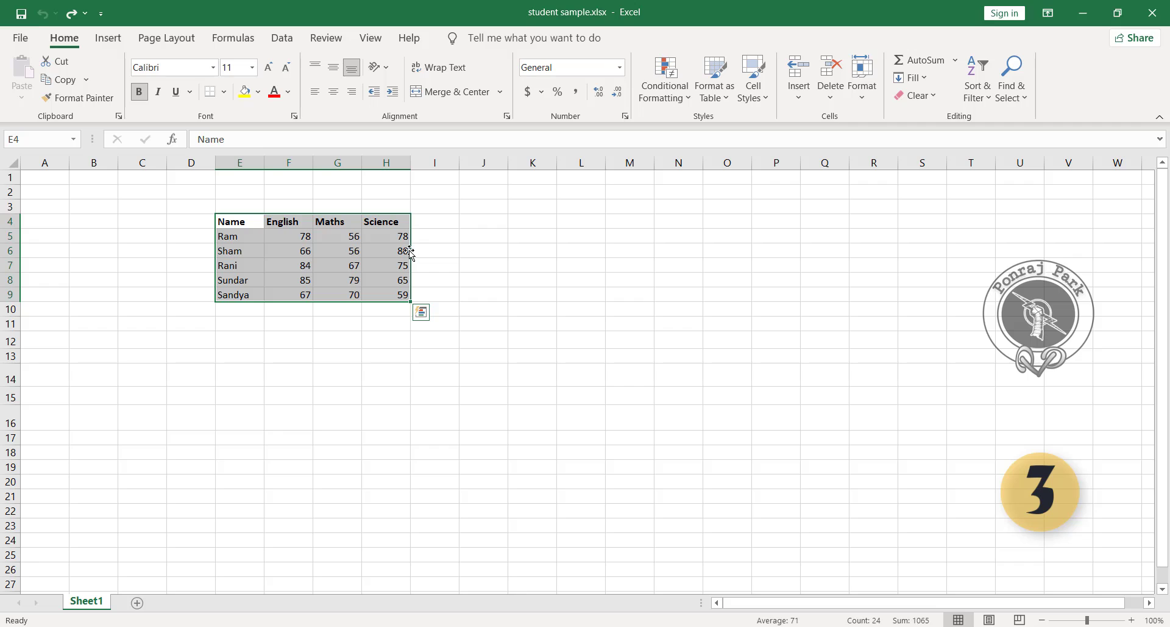
{"action": "left_click_drag", "start_coordinate": [409, 252], "coordinate": [912, 315]}
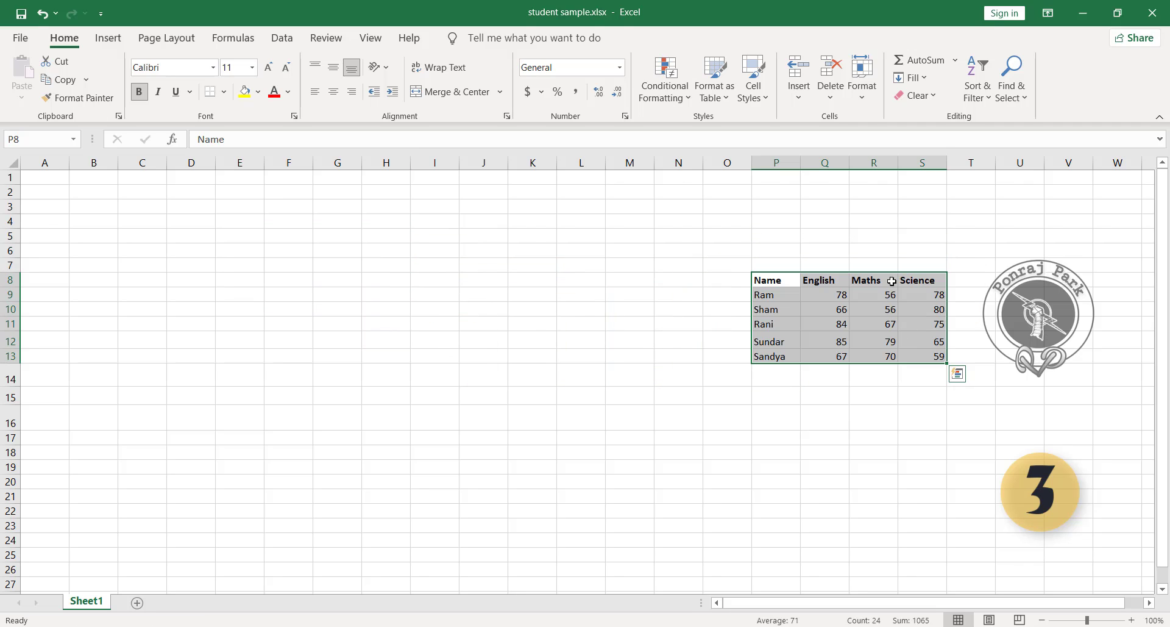
{"action": "left_click", "coordinate": [827, 407]}
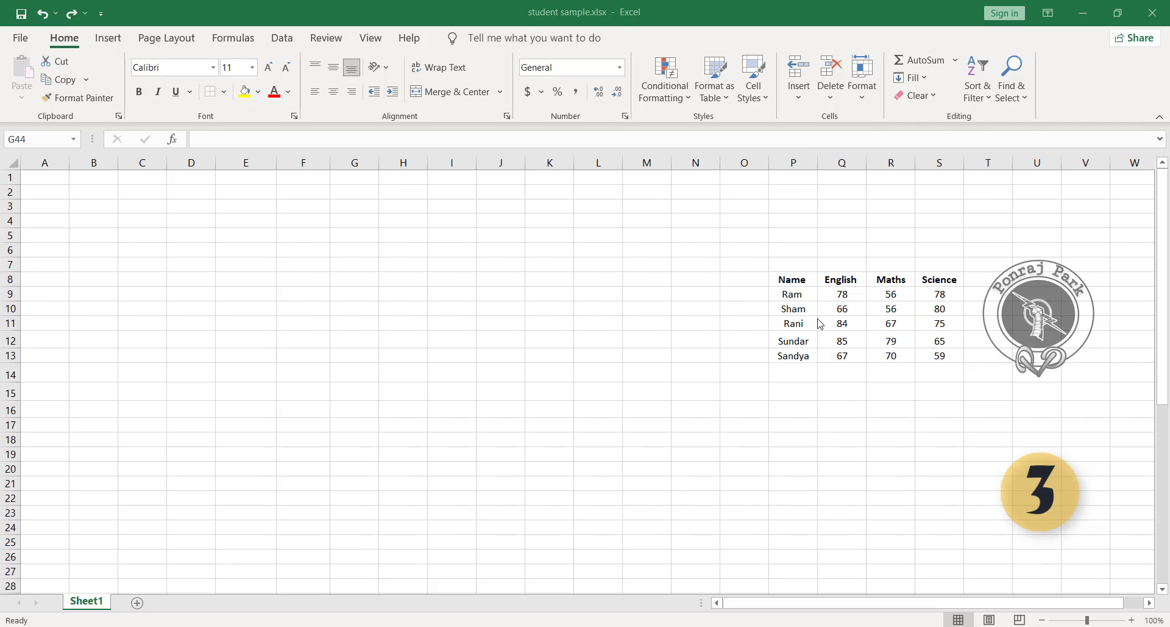
- Copy the marks table from P8:S13 to E8:H13, leaving the original in place
{"action": "left_click", "coordinate": [810, 281]}
{"action": "left_click_drag", "start_coordinate": [811, 281], "coordinate": [935, 357]}
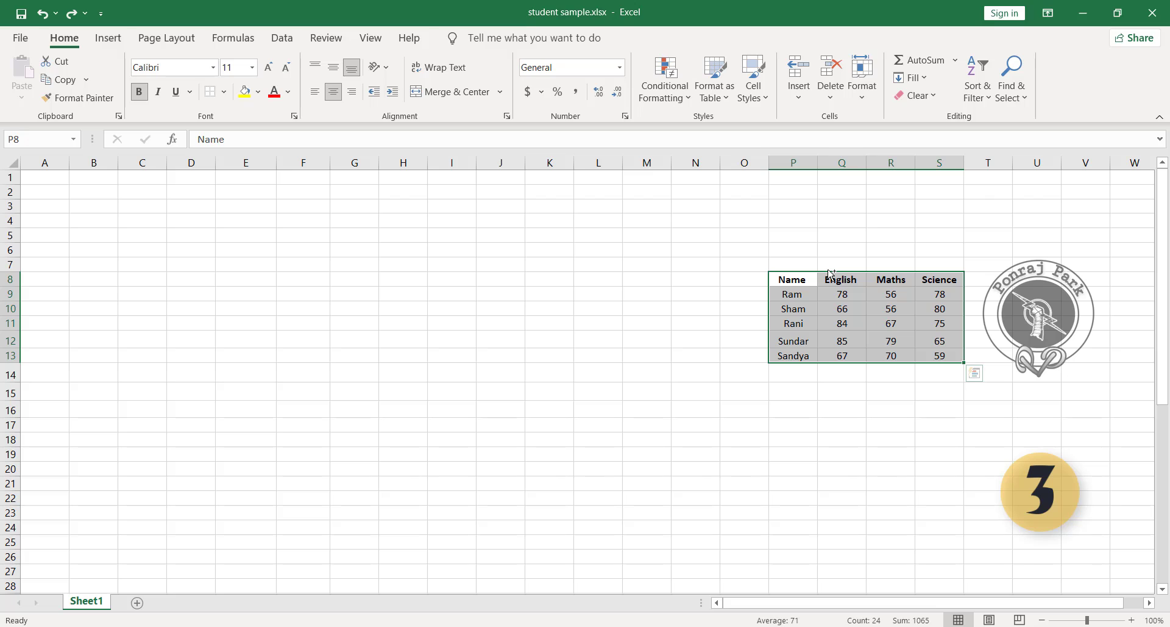
{"action": "left_click_drag", "start_coordinate": [831, 274], "coordinate": [286, 282]}
{"action": "key", "text": "ctrl+q"}
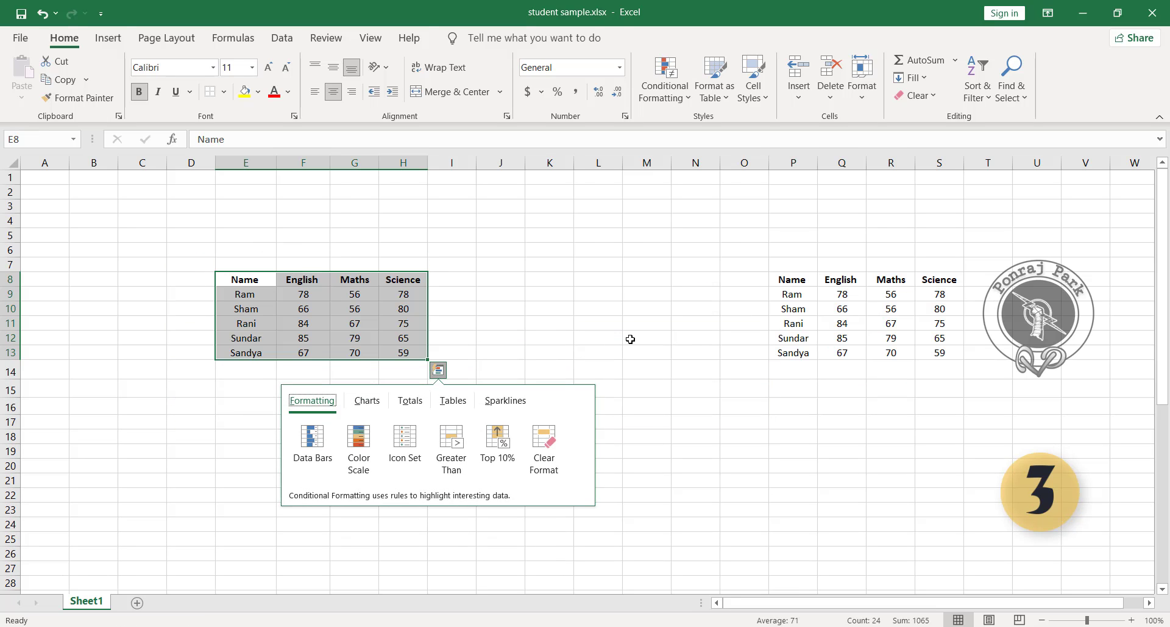
{"action": "left_click", "coordinate": [607, 322]}
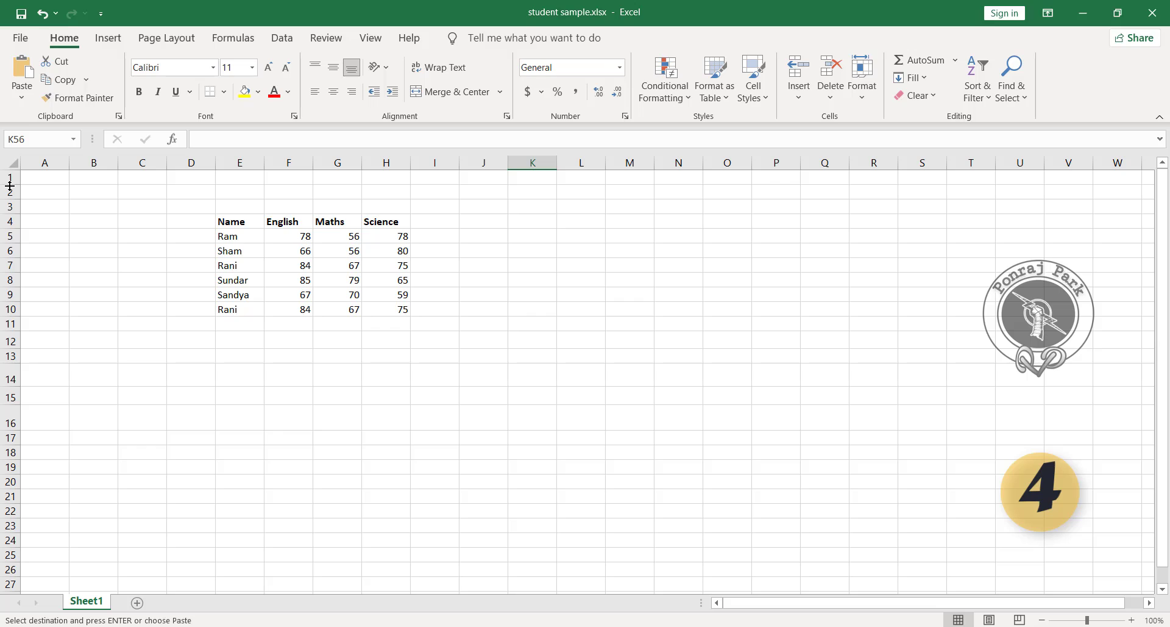
- Start a Duplicate Values highlighting rule for the student table E4:H10, keeping the Duplicate option
{"action": "left_click_drag", "start_coordinate": [235, 221], "coordinate": [394, 311]}
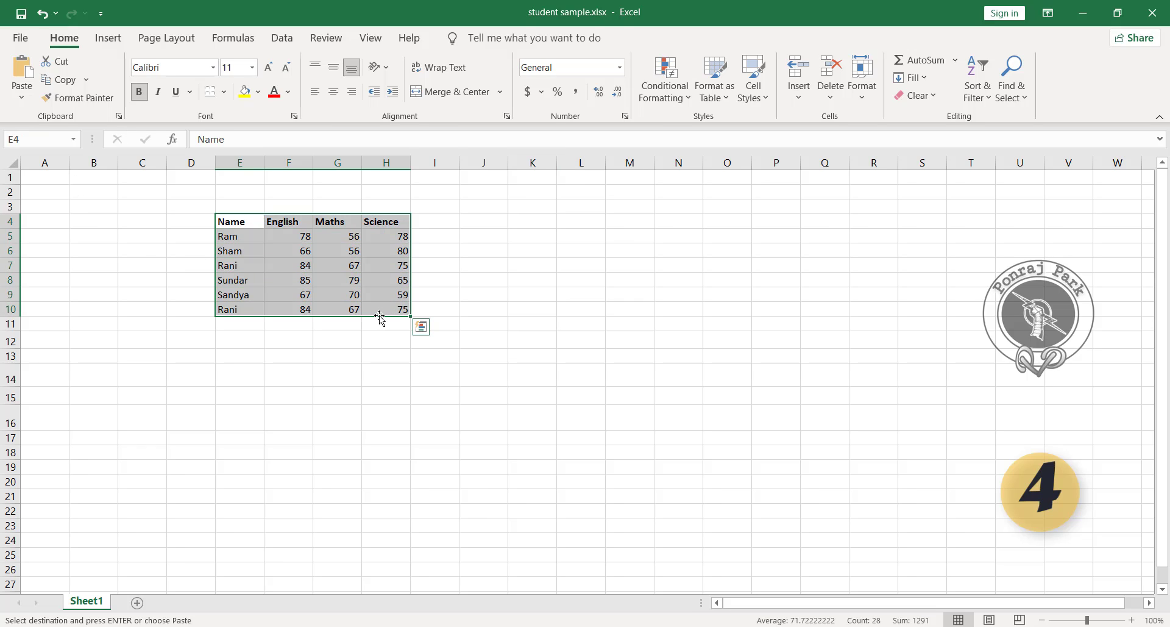
{"action": "left_click", "coordinate": [689, 103]}
{"action": "mouse_move", "coordinate": [694, 129]}
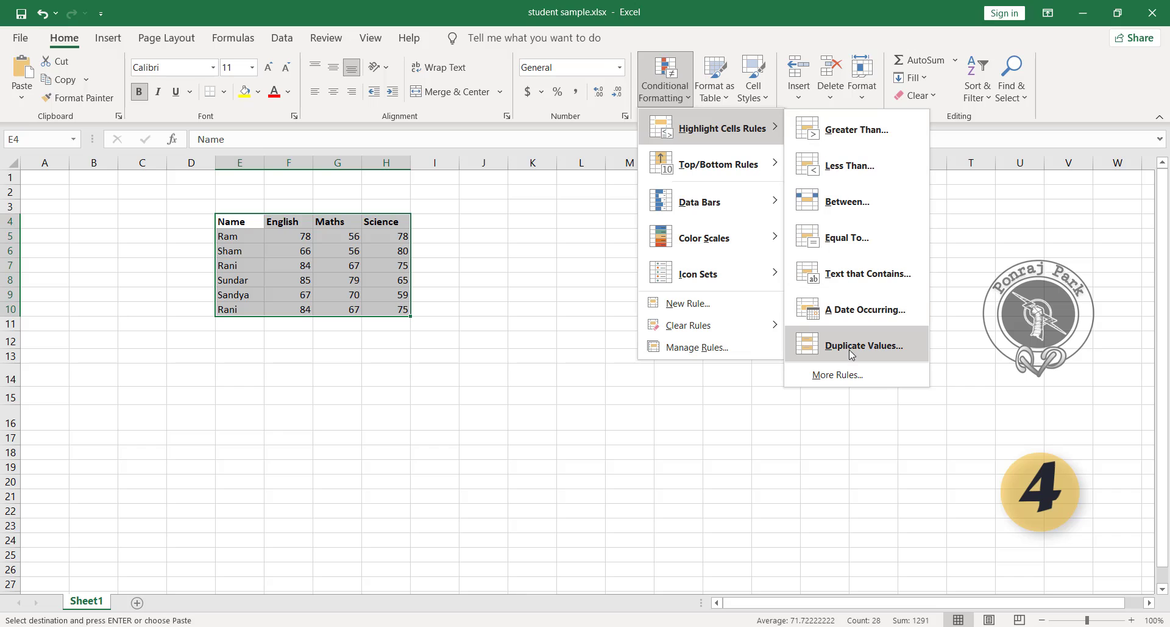
{"action": "left_click", "coordinate": [876, 345]}
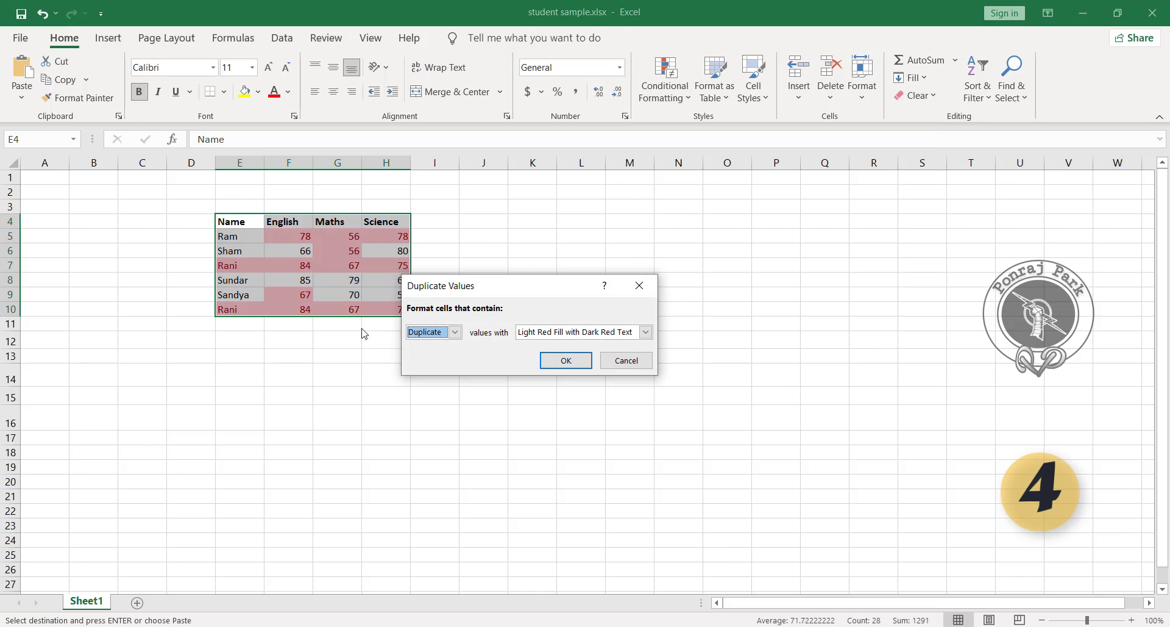
{"action": "left_click", "coordinate": [454, 332]}
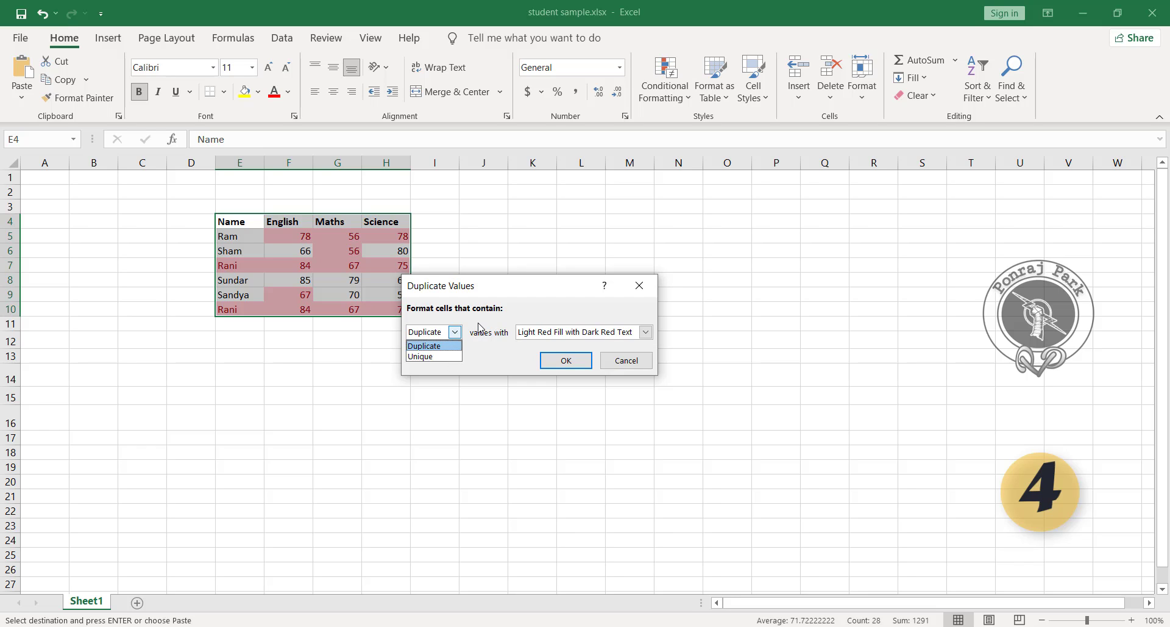
{"action": "left_click", "coordinate": [479, 329]}
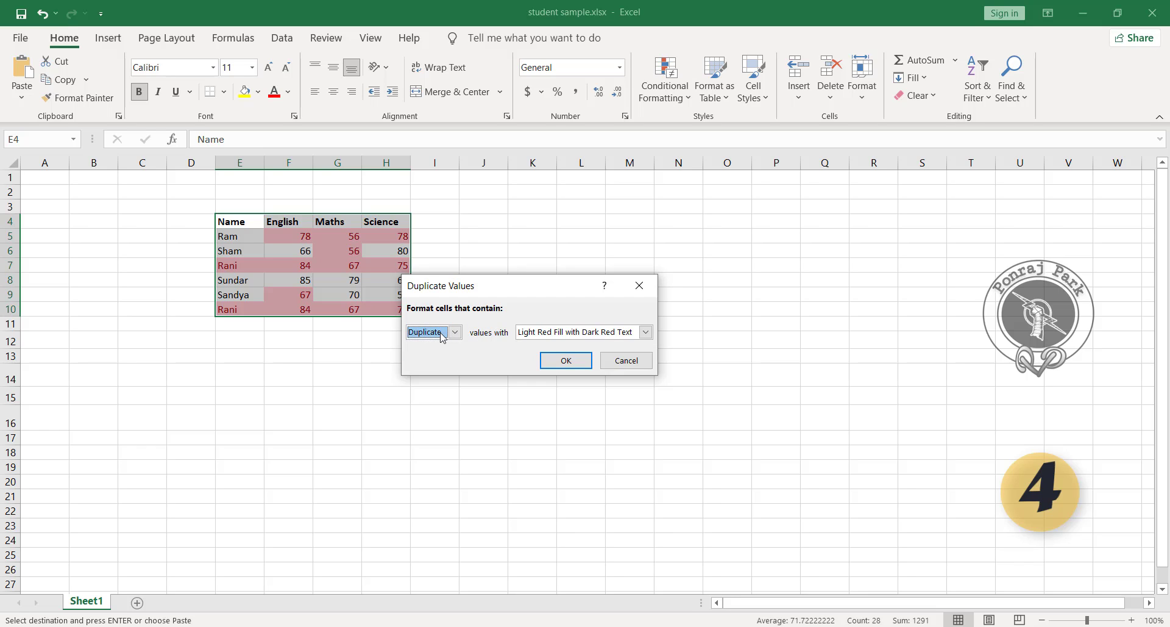
{"action": "left_click", "coordinate": [645, 333]}
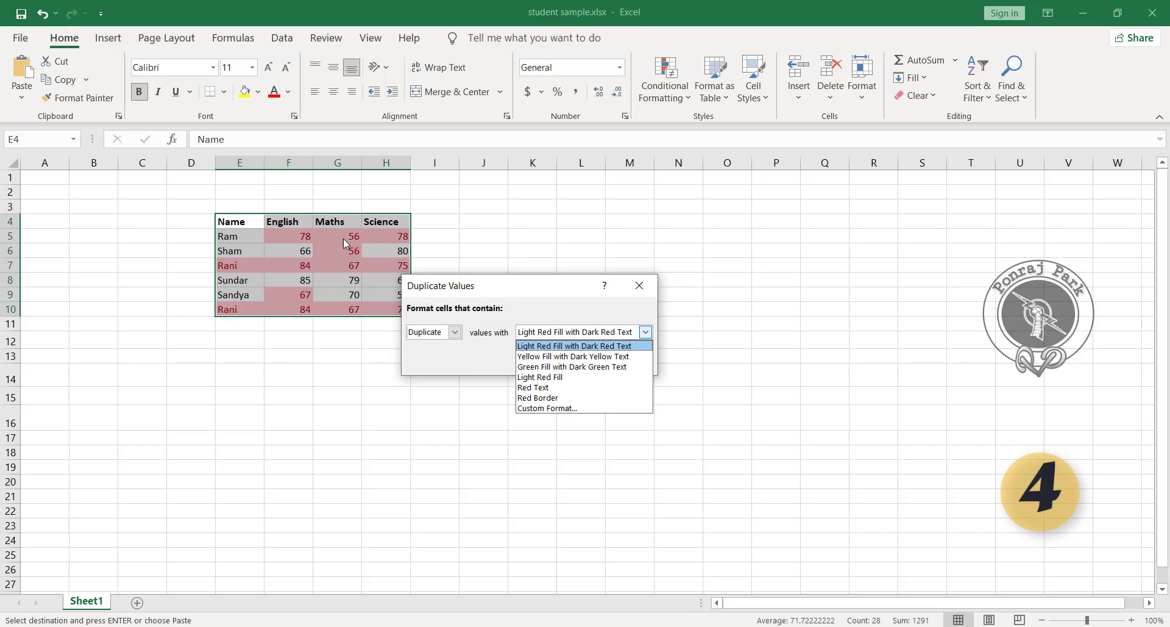
- Give the duplicate values a custom format with bold dark orange text and apply the rule
{"action": "left_click", "coordinate": [562, 408]}
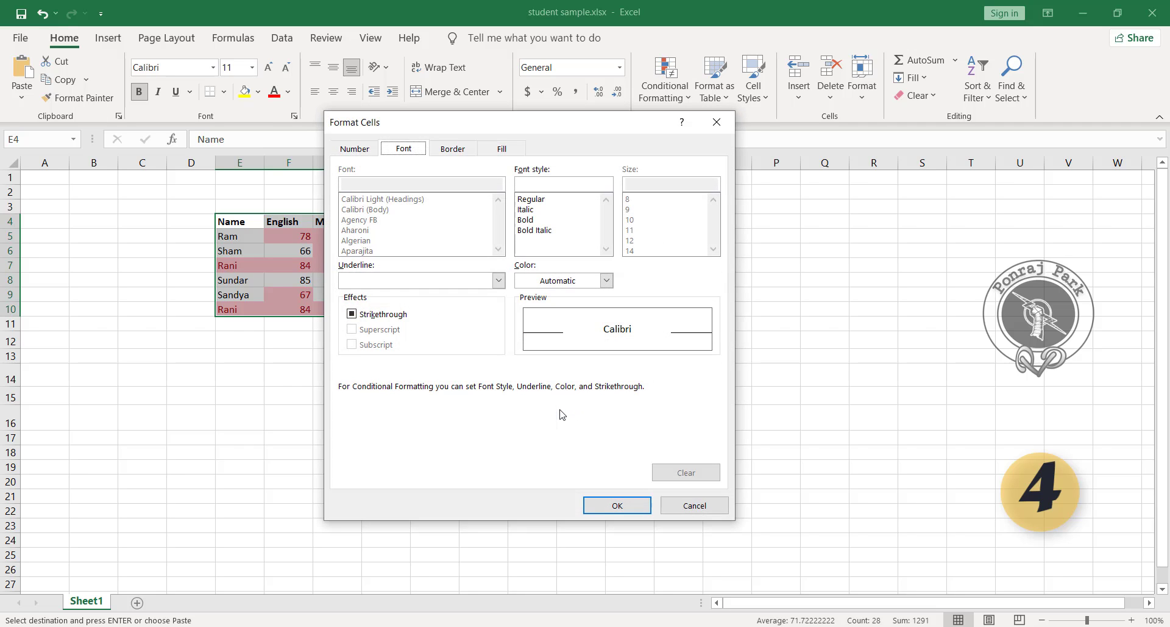
{"action": "left_click", "coordinate": [498, 281]}
{"action": "left_click", "coordinate": [607, 281]}
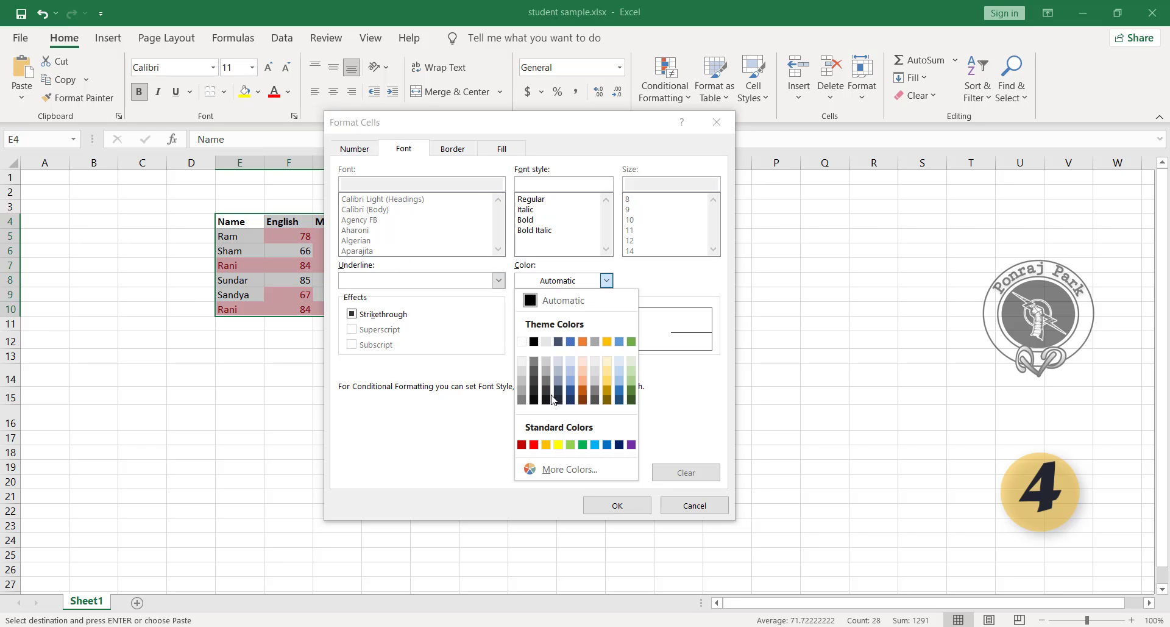
{"action": "left_click", "coordinate": [584, 393]}
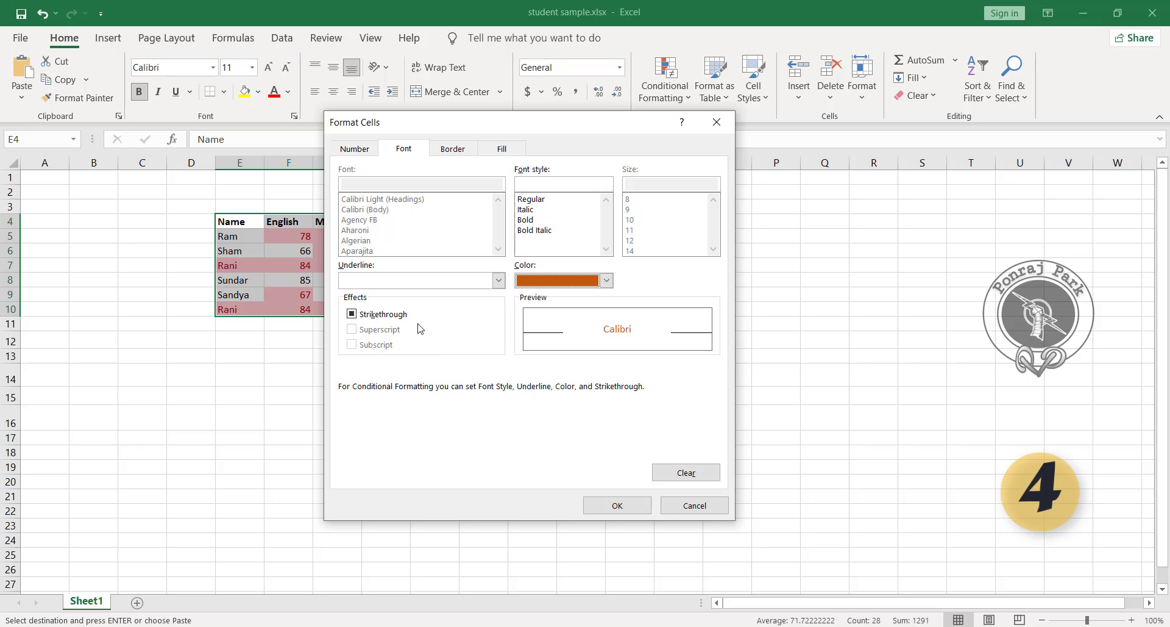
{"action": "left_click", "coordinate": [532, 220]}
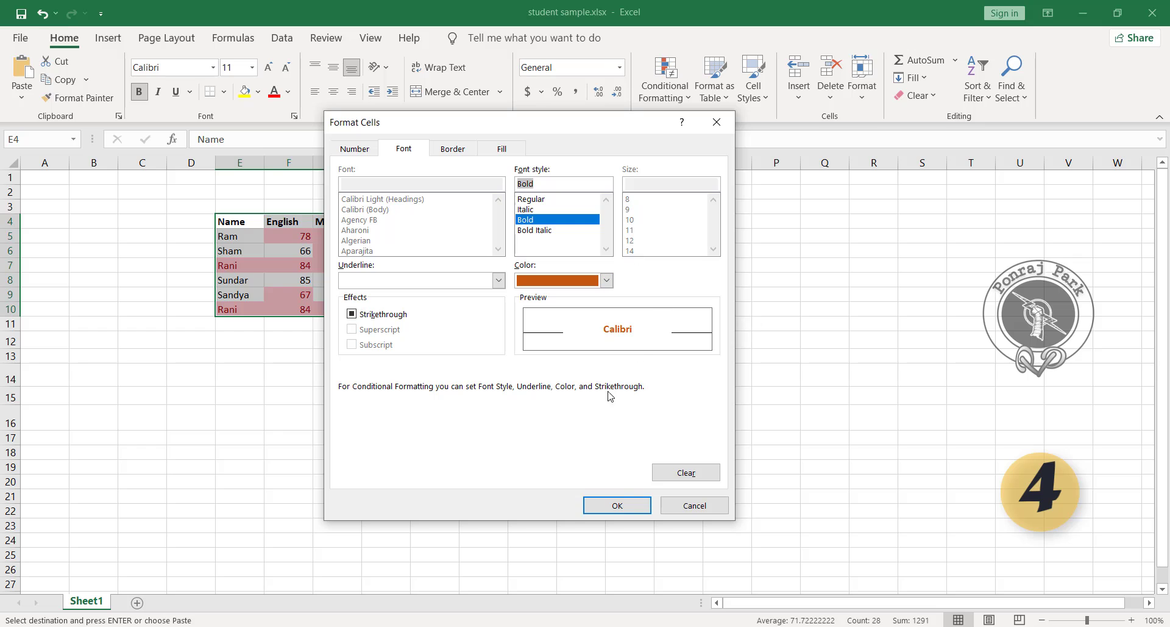
{"action": "left_click", "coordinate": [612, 510]}
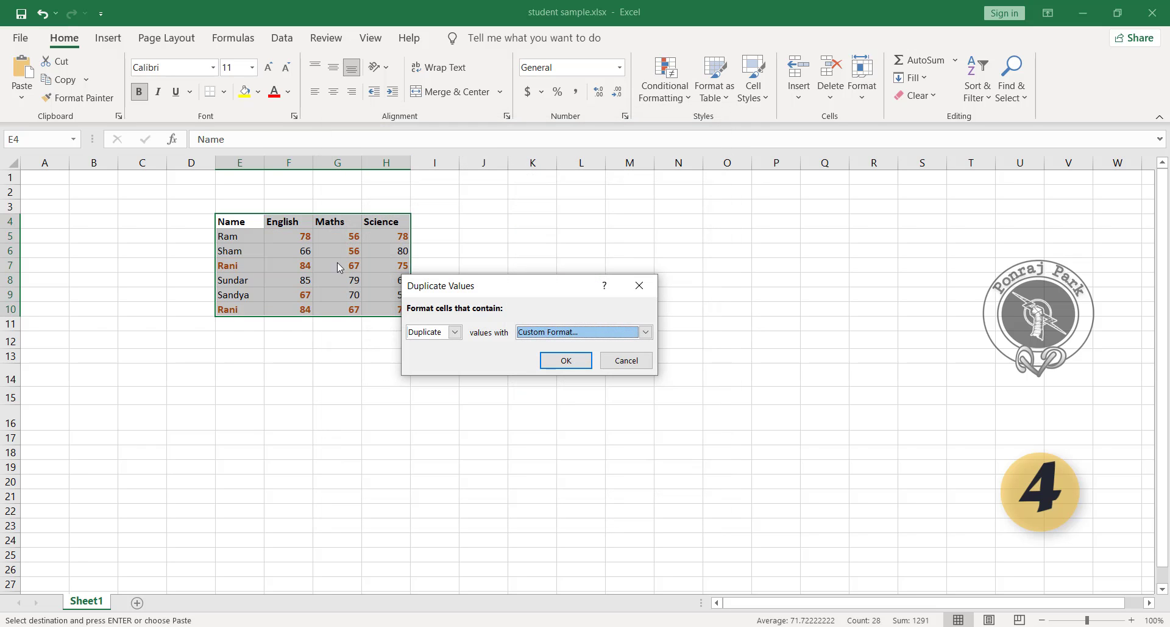
{"action": "left_click", "coordinate": [566, 360]}
{"action": "left_click", "coordinate": [314, 298]}
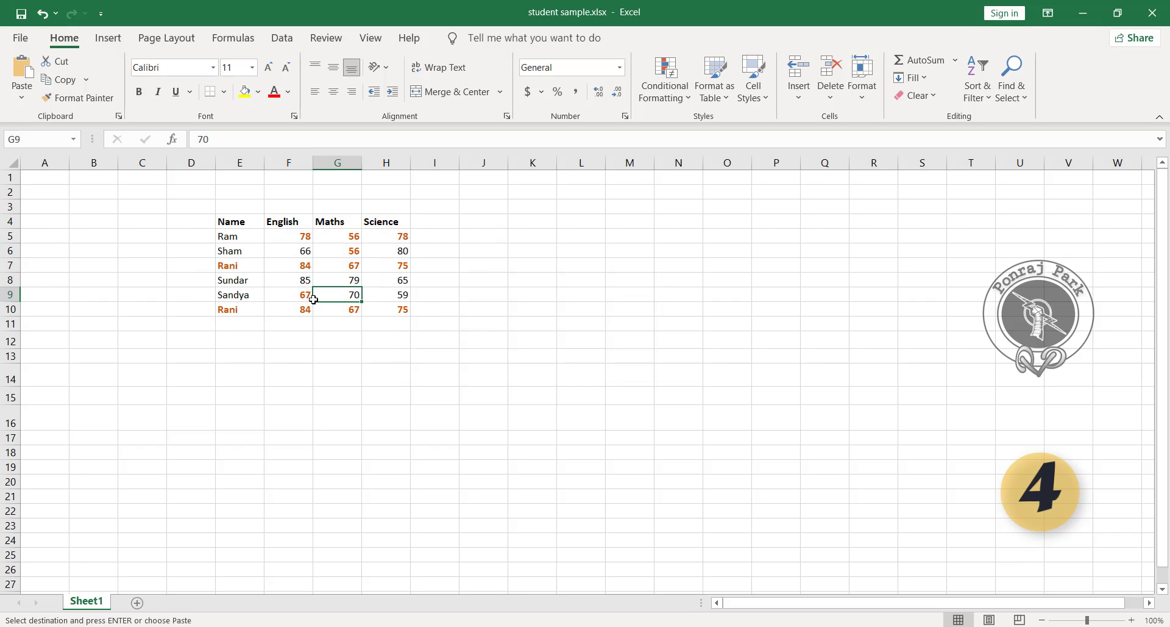
{"action": "left_click", "coordinate": [295, 243]}
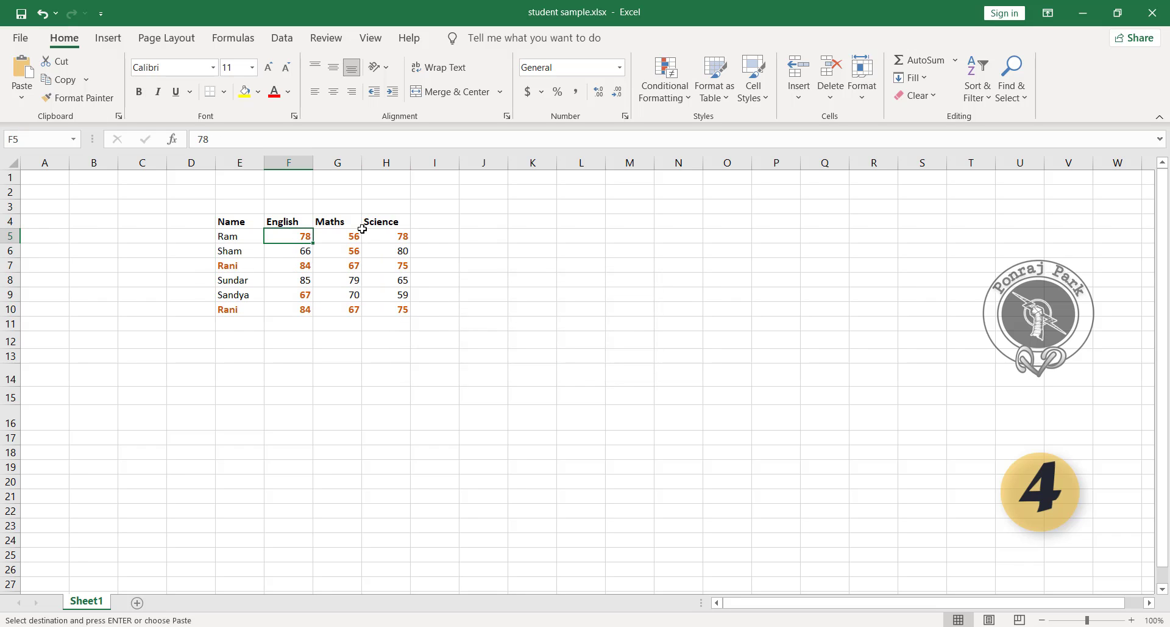
{"action": "left_click", "coordinate": [341, 236]}
{"action": "left_click", "coordinate": [391, 239]}
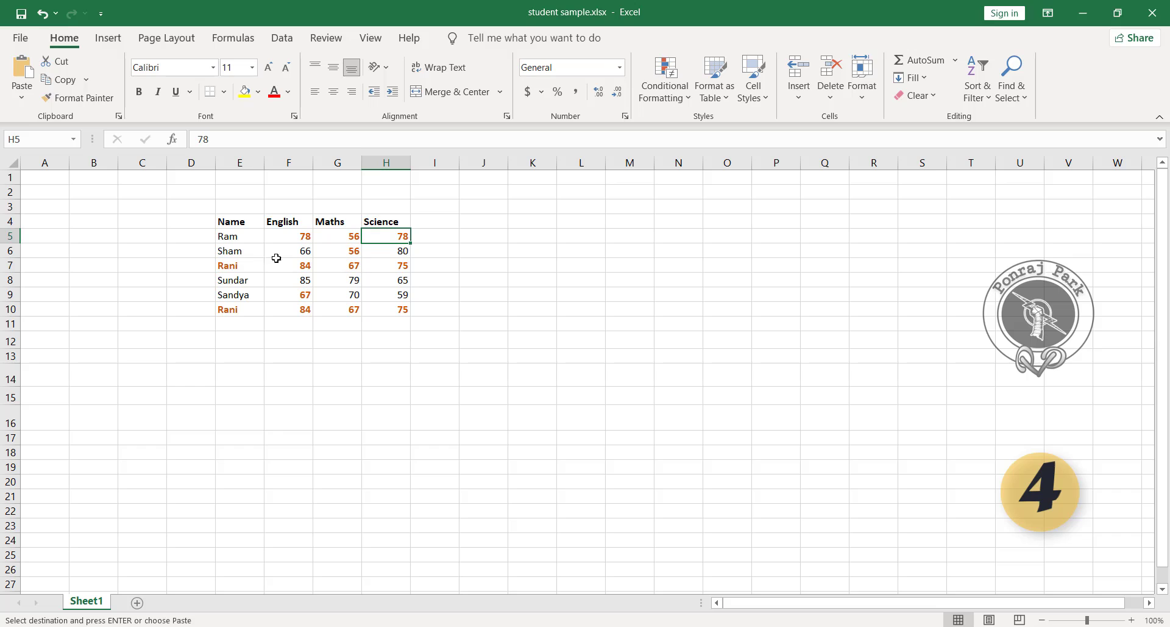
- Add a conditional formatting rule to E4:H10 that highlights unique values with Green Fill with Dark Green Text
{"action": "left_click", "coordinate": [239, 220]}
{"action": "mouse_move", "coordinate": [239, 220]}
{"action": "left_mouse_down"}
{"action": "mouse_move", "coordinate": [386, 235]}
{"action": "mouse_move", "coordinate": [404, 309]}
{"action": "left_mouse_up"}
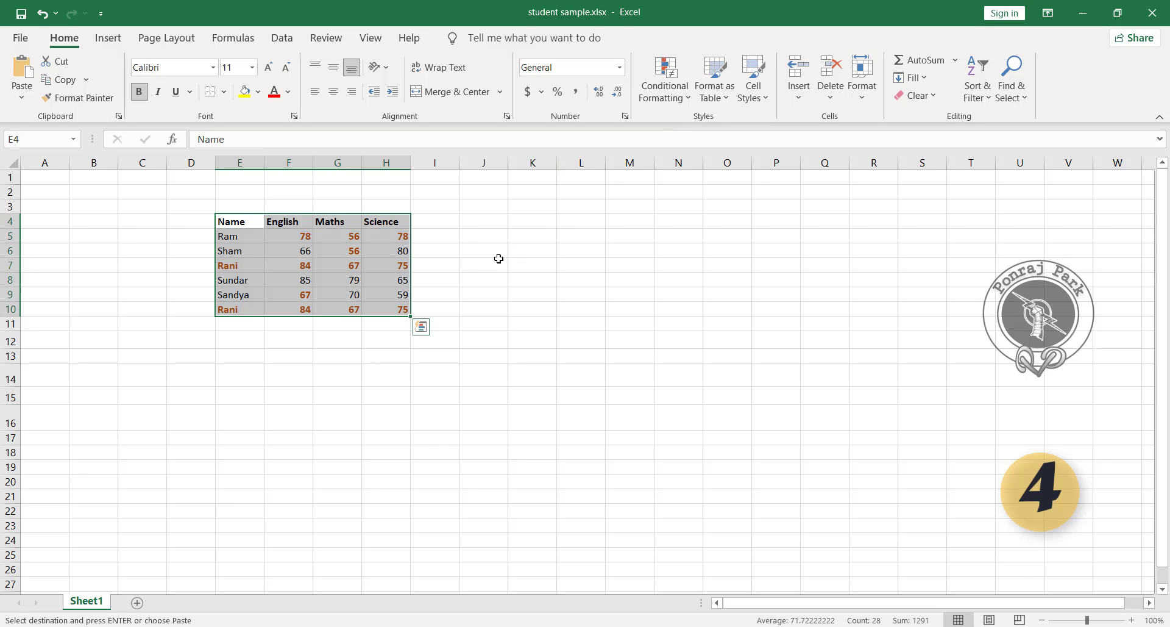
{"action": "left_click", "coordinate": [691, 104]}
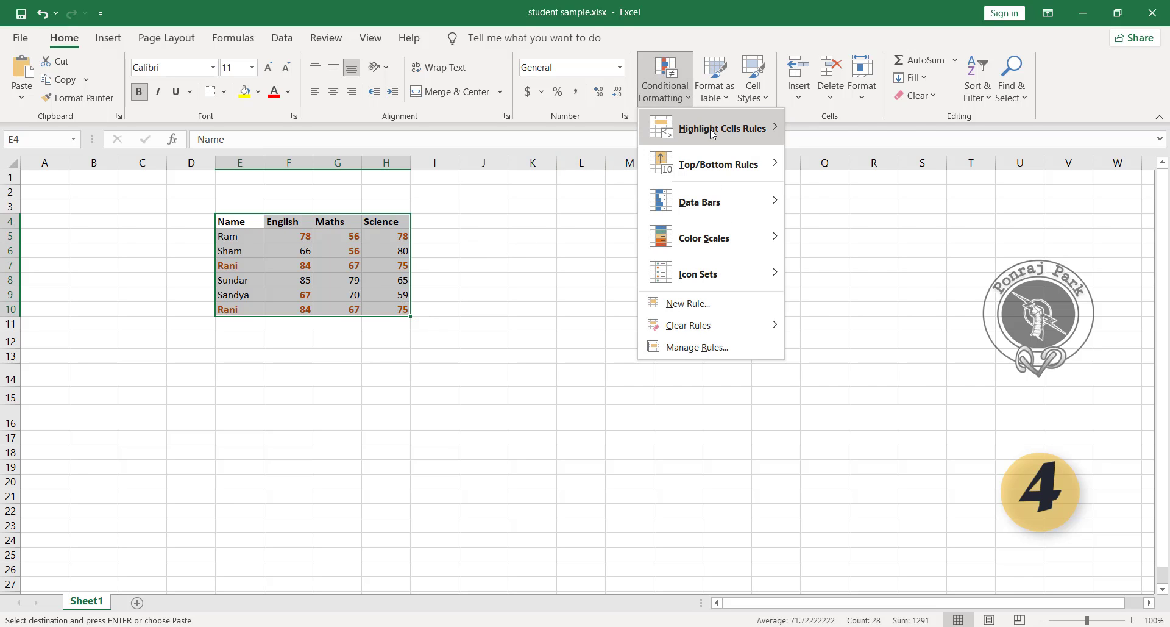
{"action": "mouse_move", "coordinate": [710, 129]}
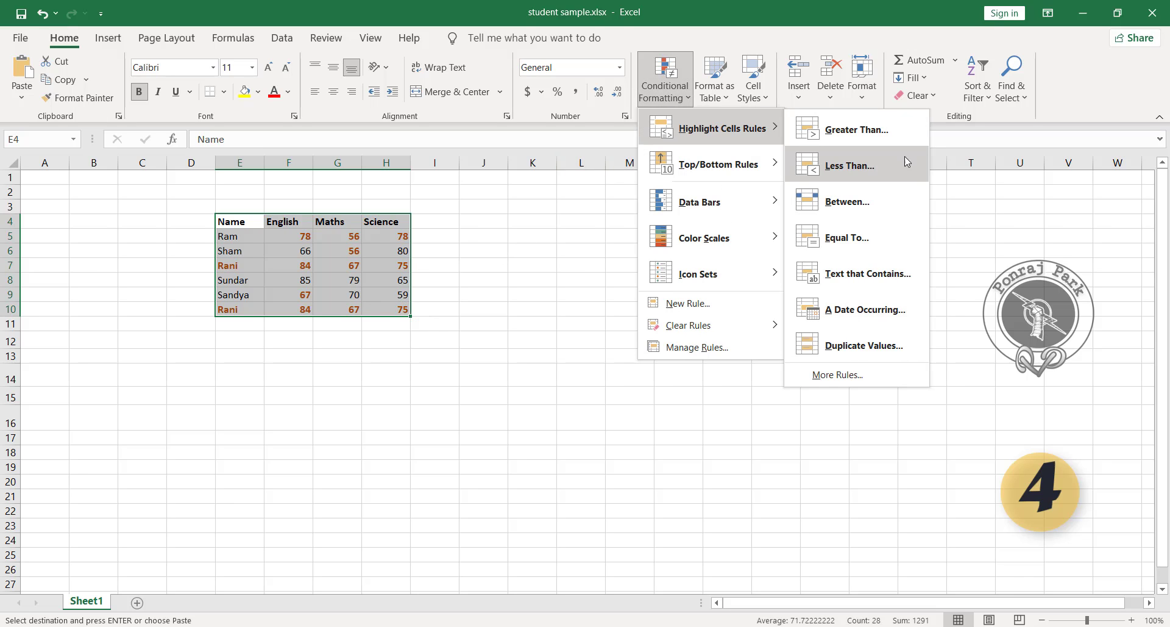
{"action": "left_click", "coordinate": [874, 346]}
{"action": "left_click", "coordinate": [454, 333]}
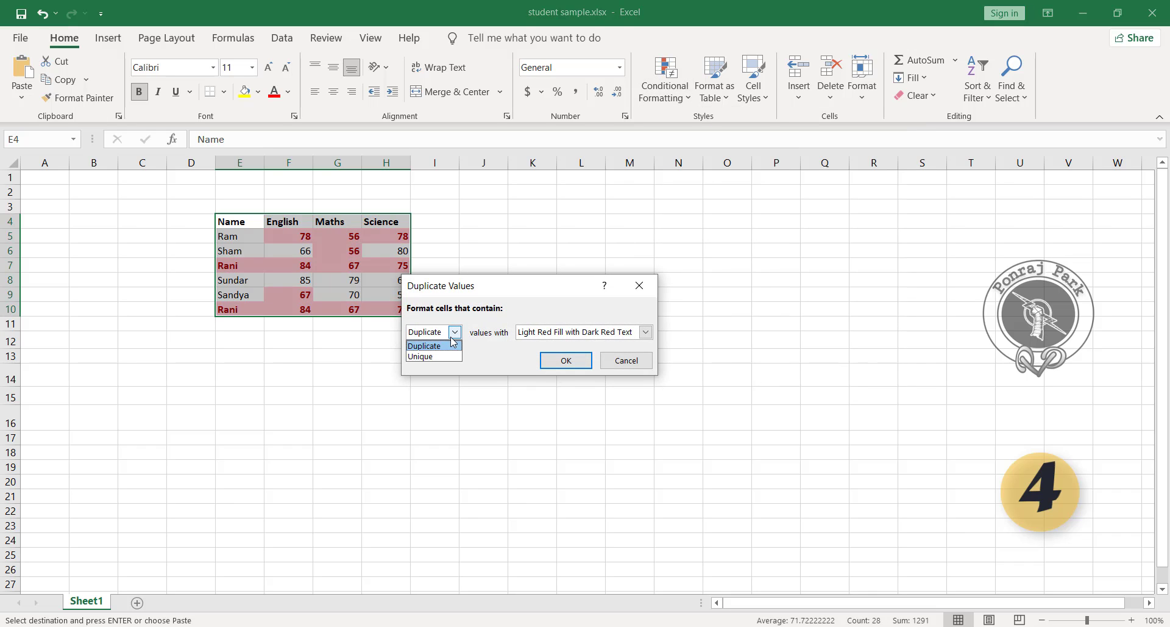
{"action": "left_click", "coordinate": [434, 358]}
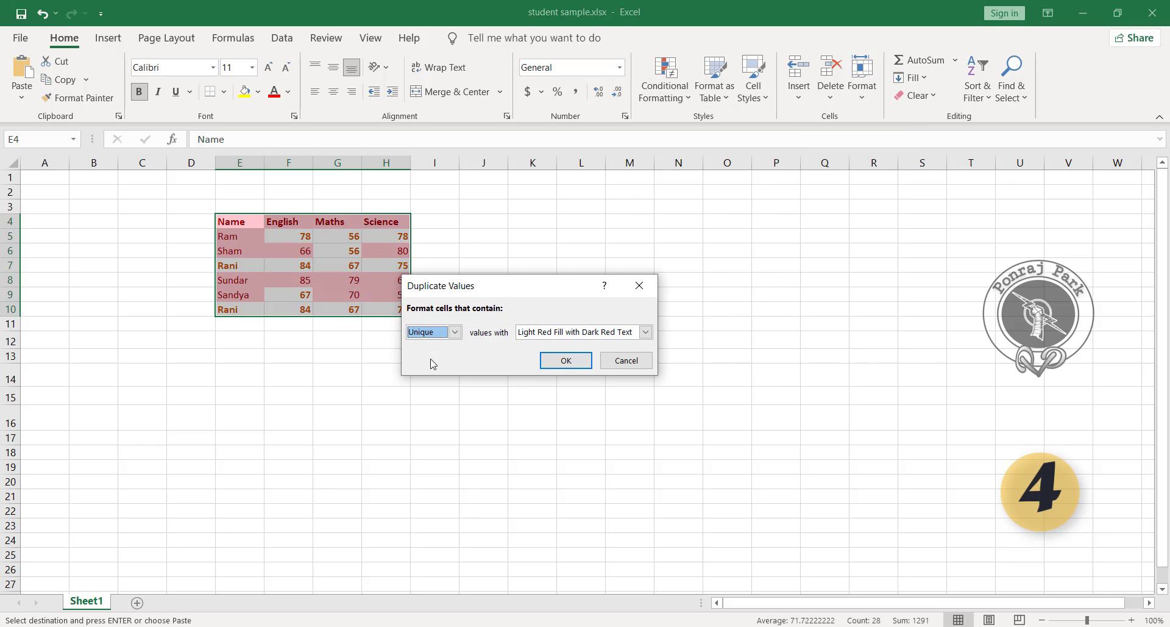
{"action": "left_click", "coordinate": [645, 332]}
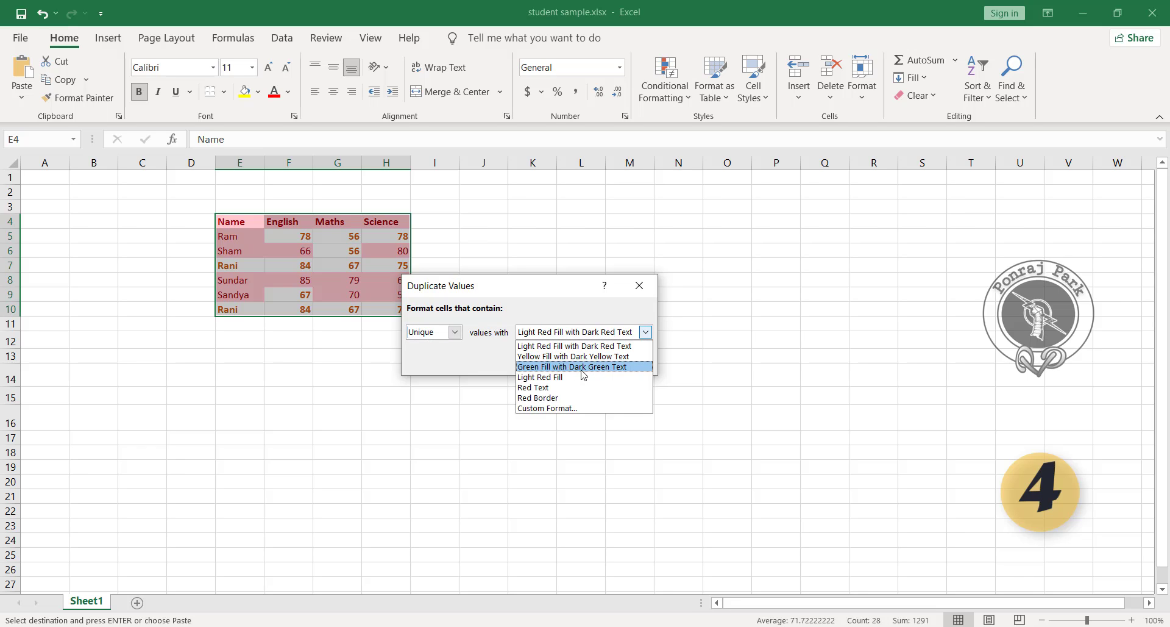
{"action": "left_click", "coordinate": [604, 369]}
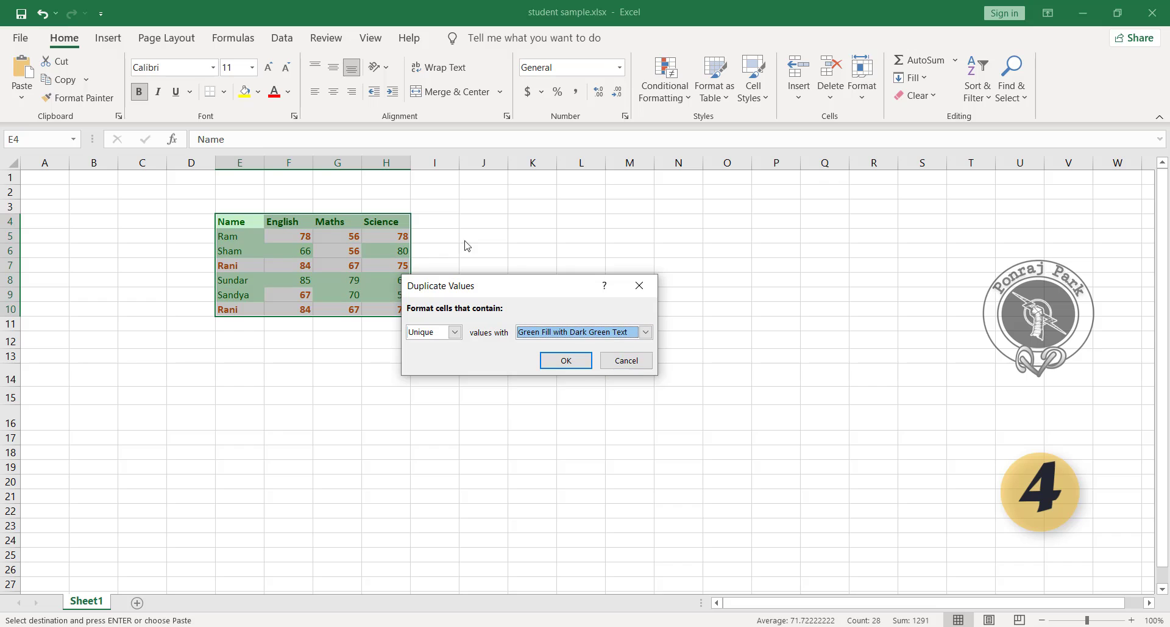
{"action": "left_click", "coordinate": [567, 364]}
{"action": "left_click", "coordinate": [399, 395]}
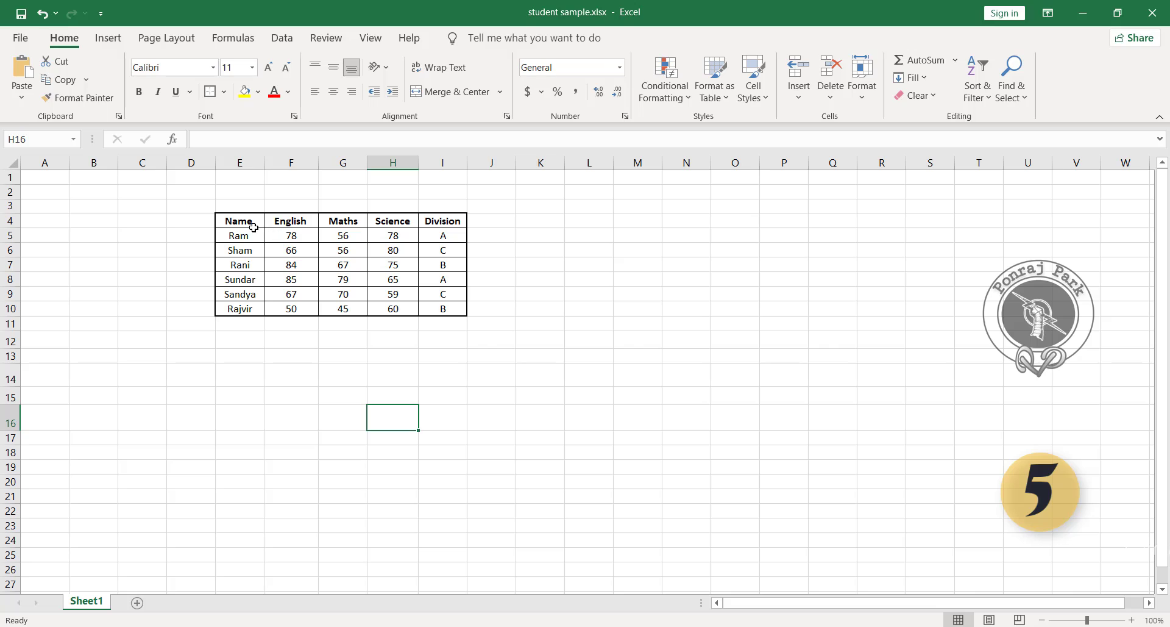
- Add filters to the header row E4:I4 of the student table
{"action": "left_click_drag", "start_coordinate": [248, 223], "coordinate": [442, 221]}
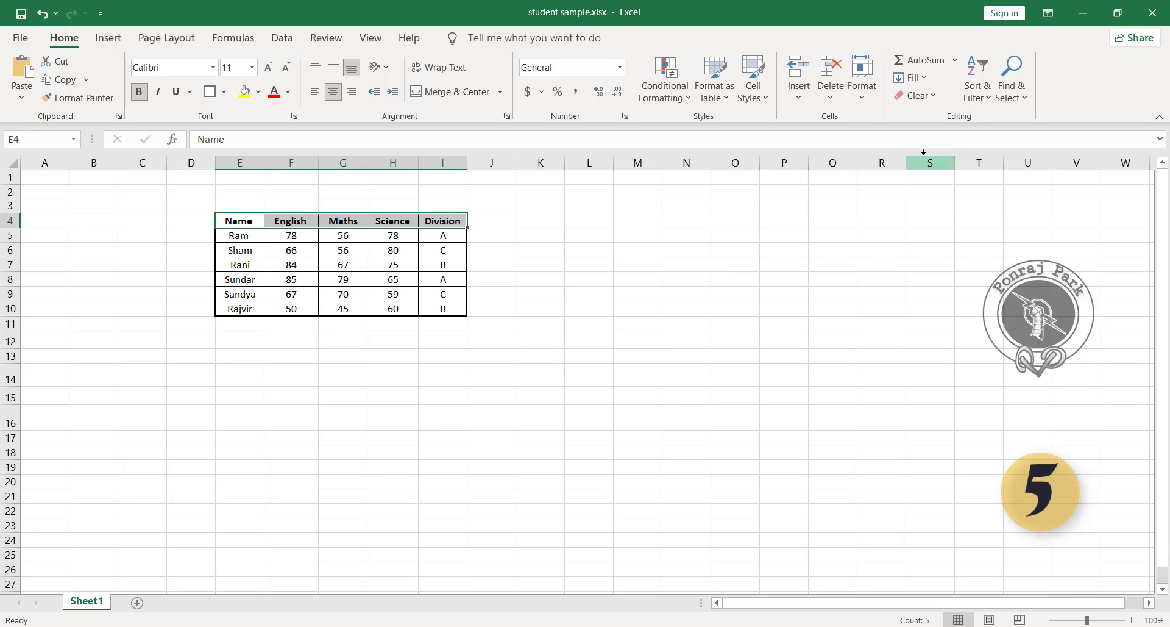
{"action": "left_click", "coordinate": [983, 102]}
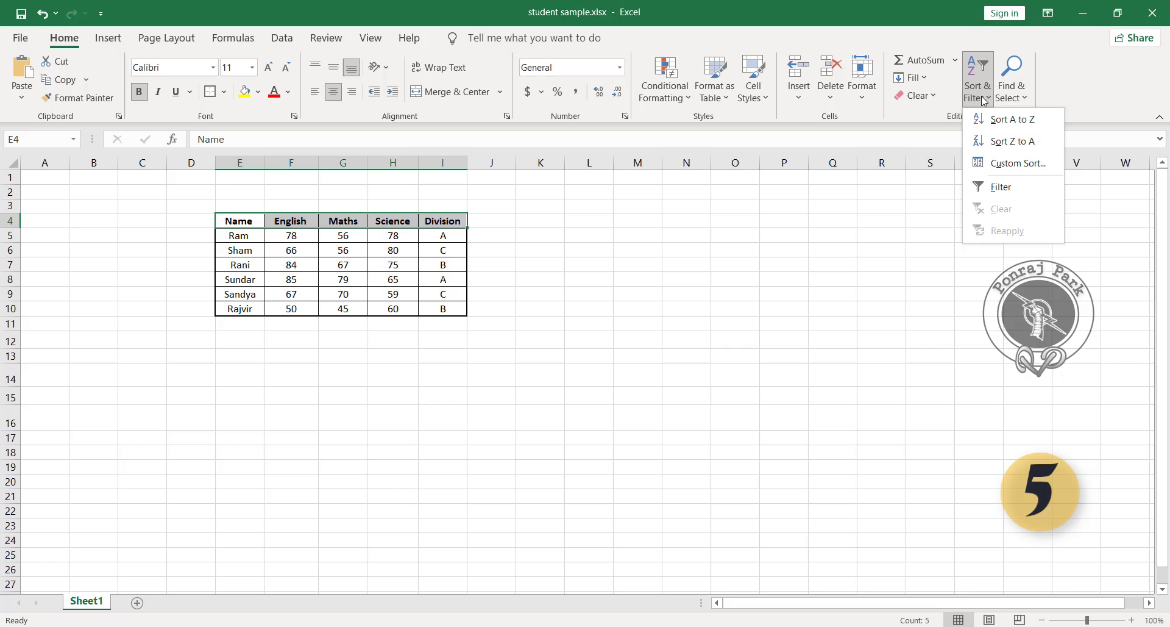
{"action": "left_click", "coordinate": [995, 195]}
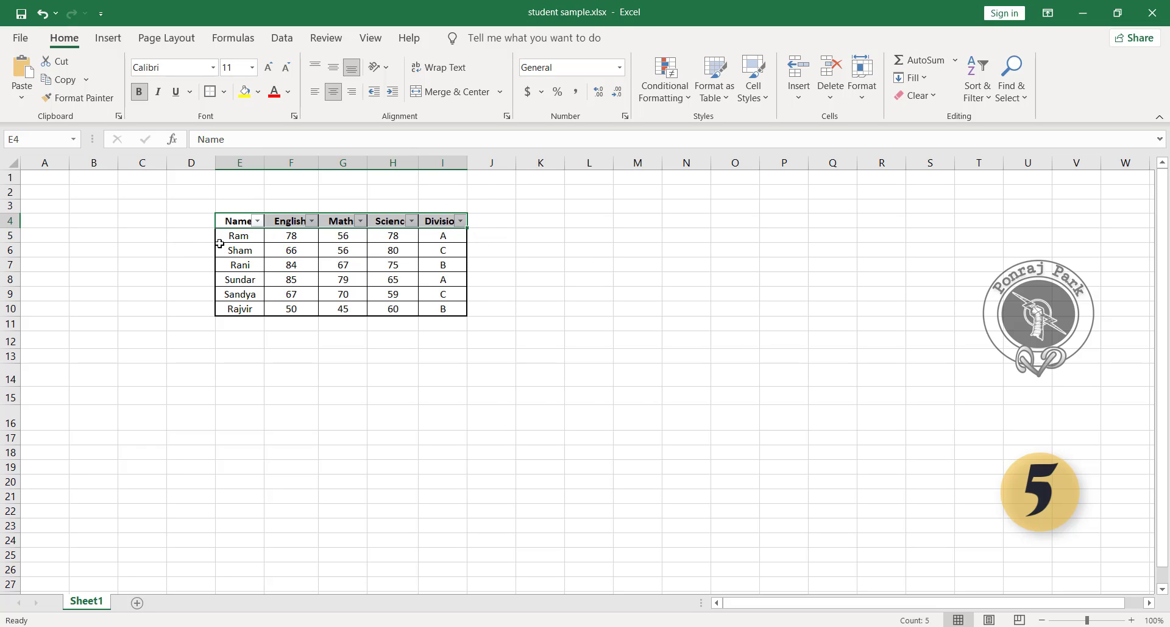
- Filter the Name column to show only the students in rows 5 and 9, and clear that filter again
{"action": "left_click", "coordinate": [256, 221]}
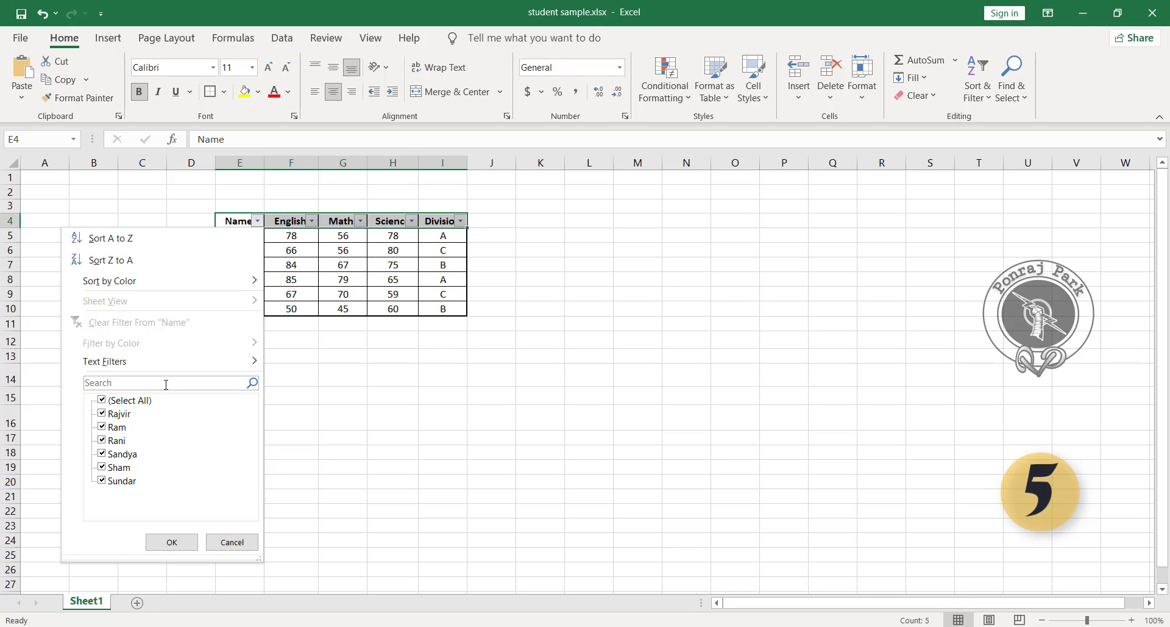
{"action": "left_click", "coordinate": [102, 400]}
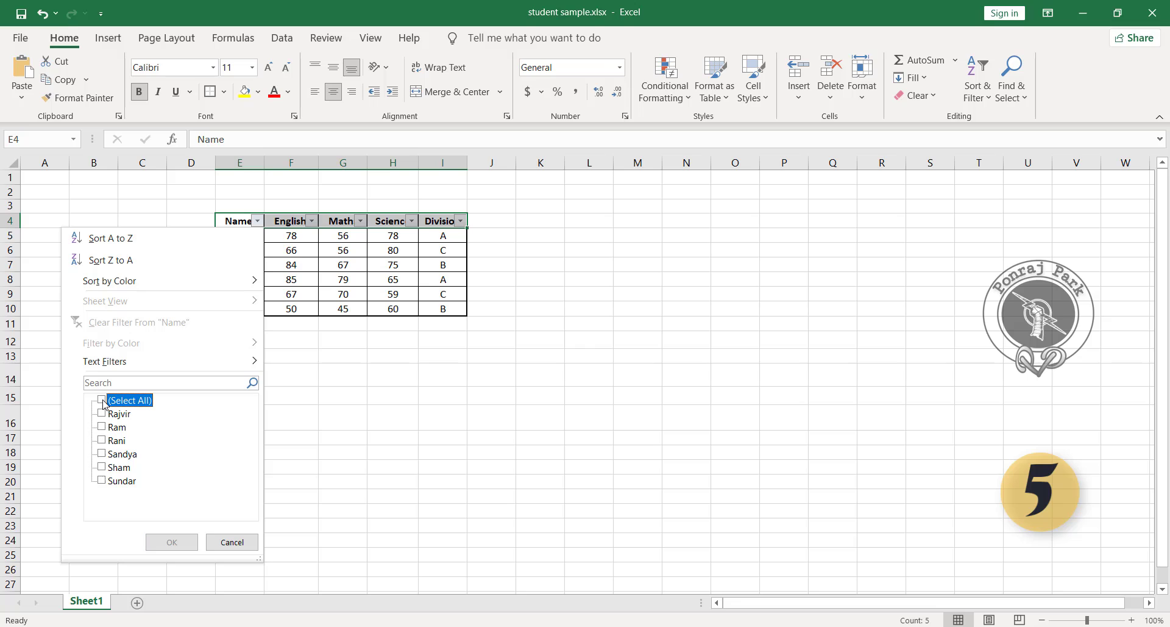
{"action": "left_click", "coordinate": [102, 455]}
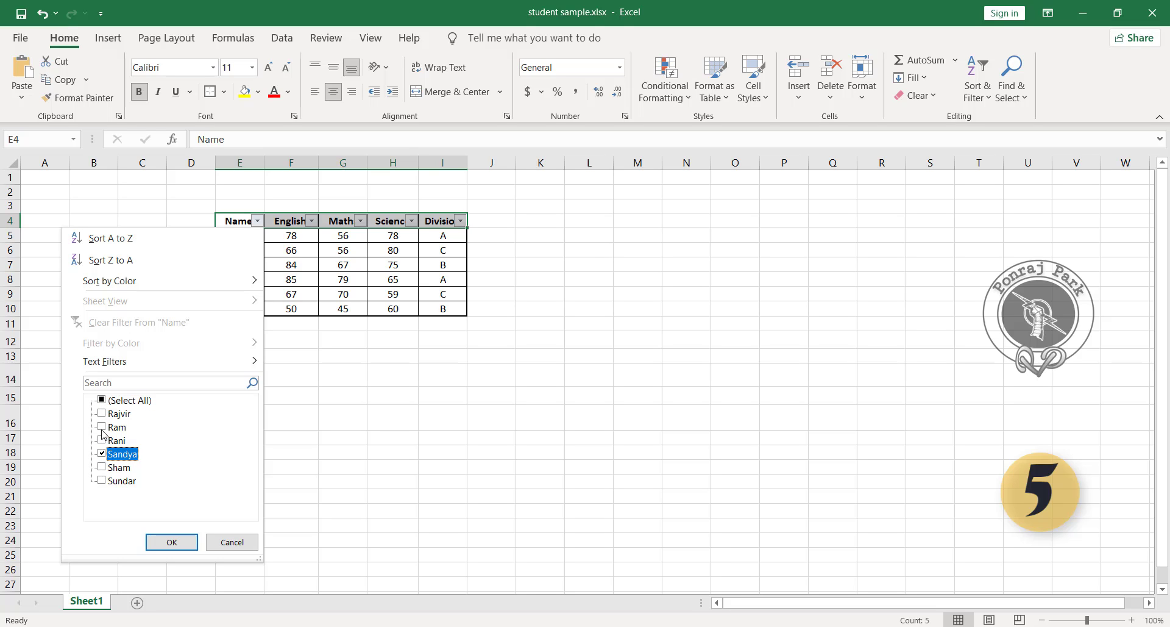
{"action": "left_click", "coordinate": [102, 427]}
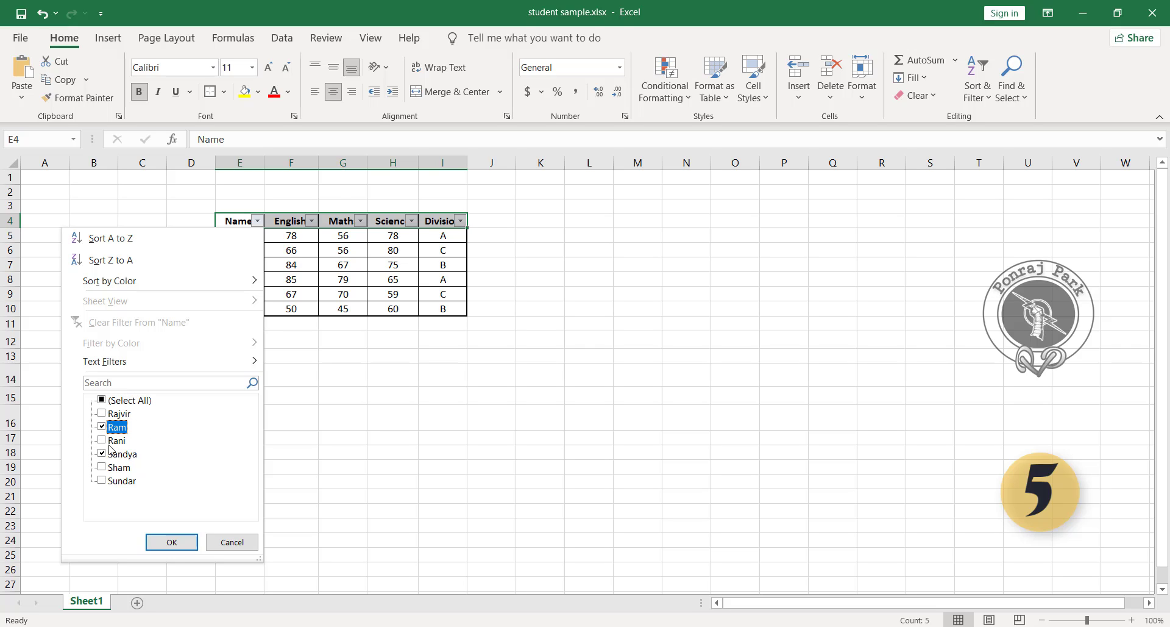
{"action": "left_click", "coordinate": [174, 541]}
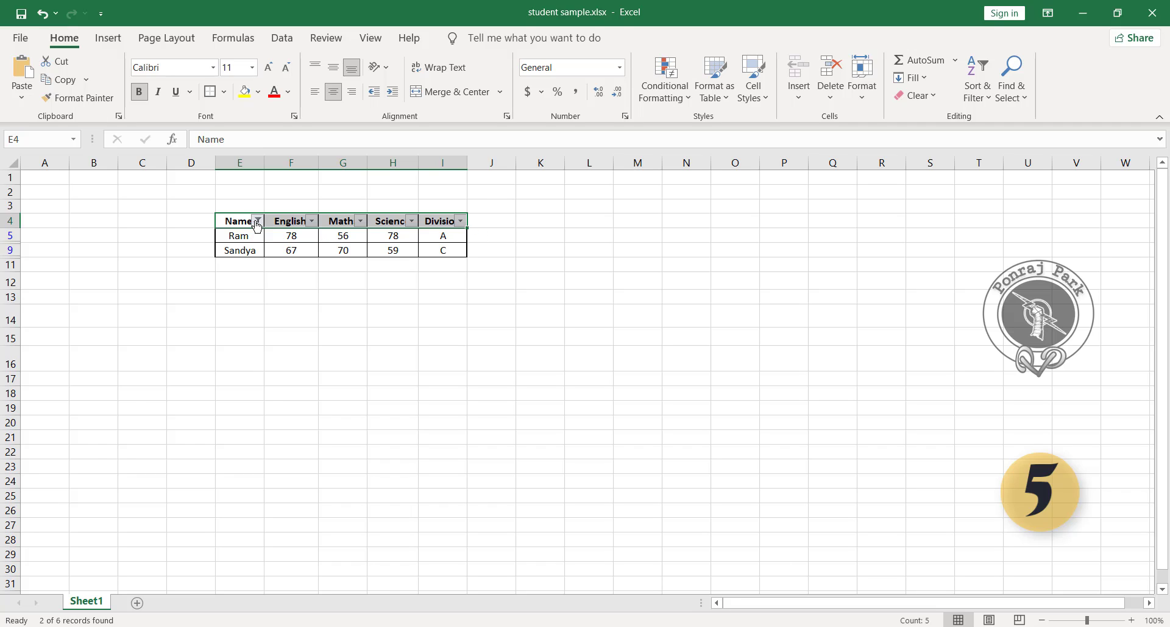
{"action": "left_click", "coordinate": [258, 221]}
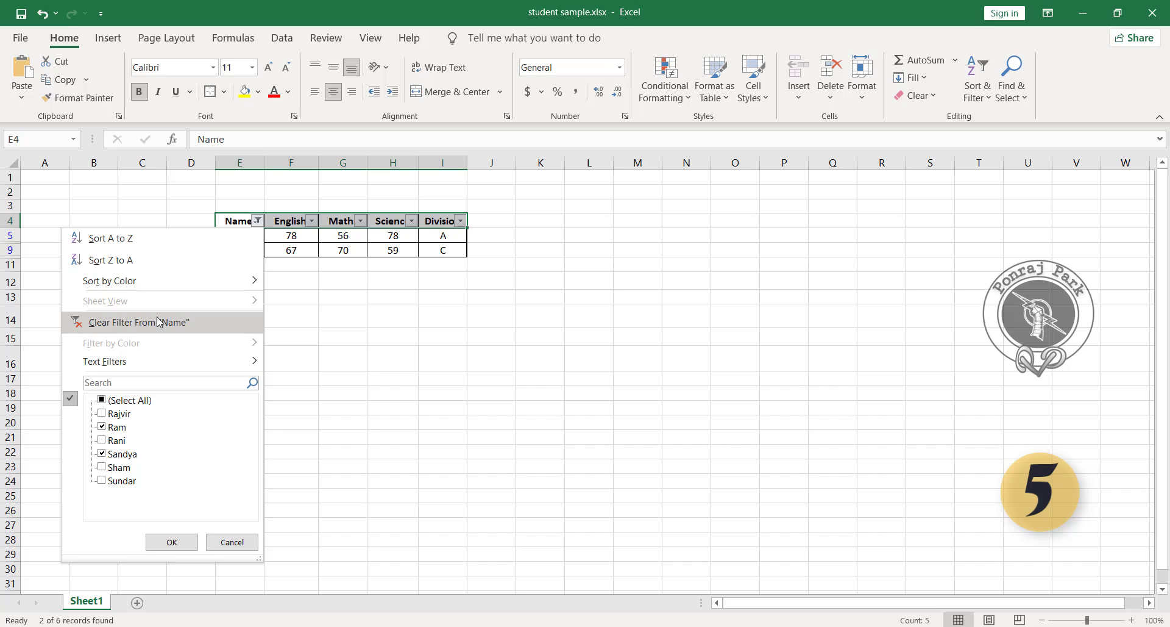
{"action": "left_click", "coordinate": [178, 326]}
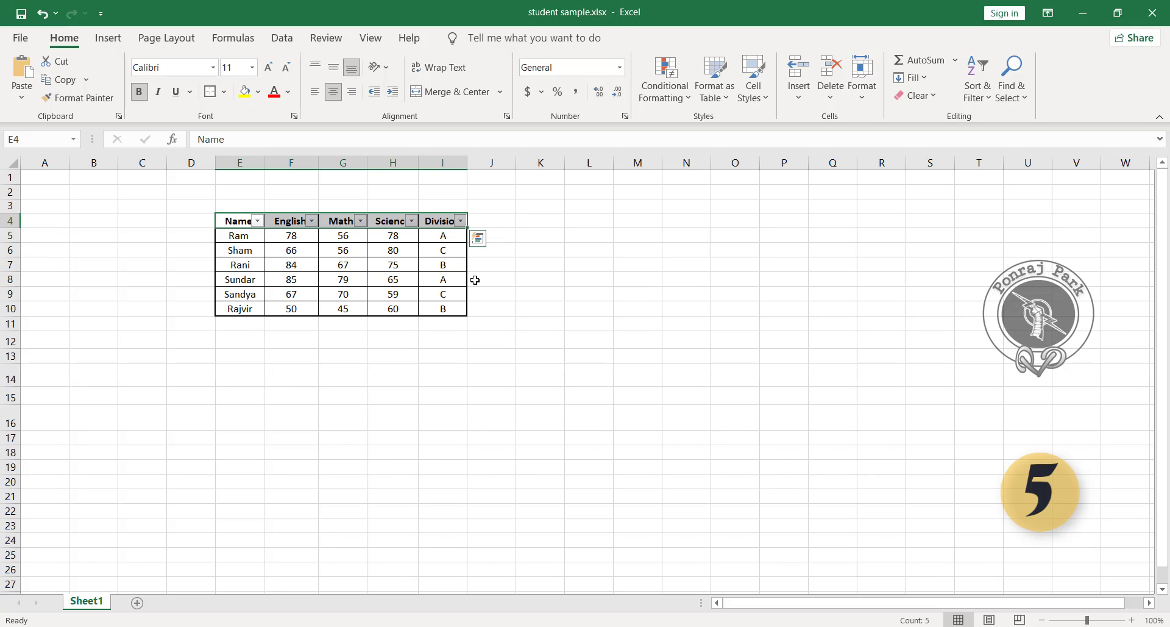
- Filter the Division column to show only division B, and clear that filter again
{"action": "left_click", "coordinate": [461, 221]}
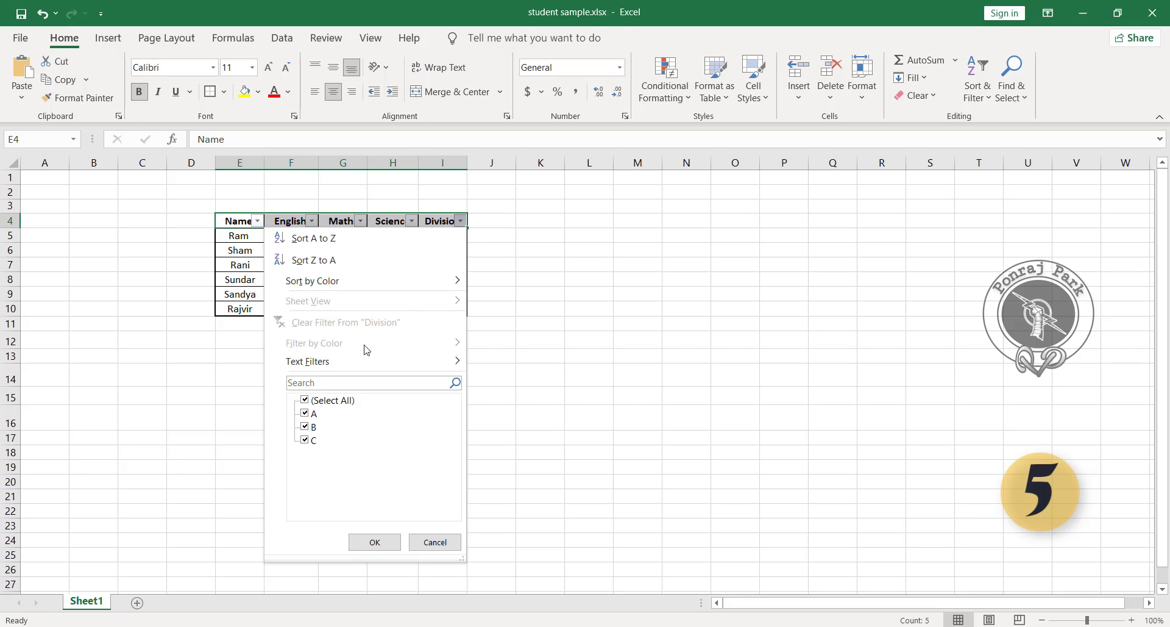
{"action": "left_click", "coordinate": [305, 401]}
{"action": "left_click", "coordinate": [304, 426]}
{"action": "left_click", "coordinate": [376, 542]}
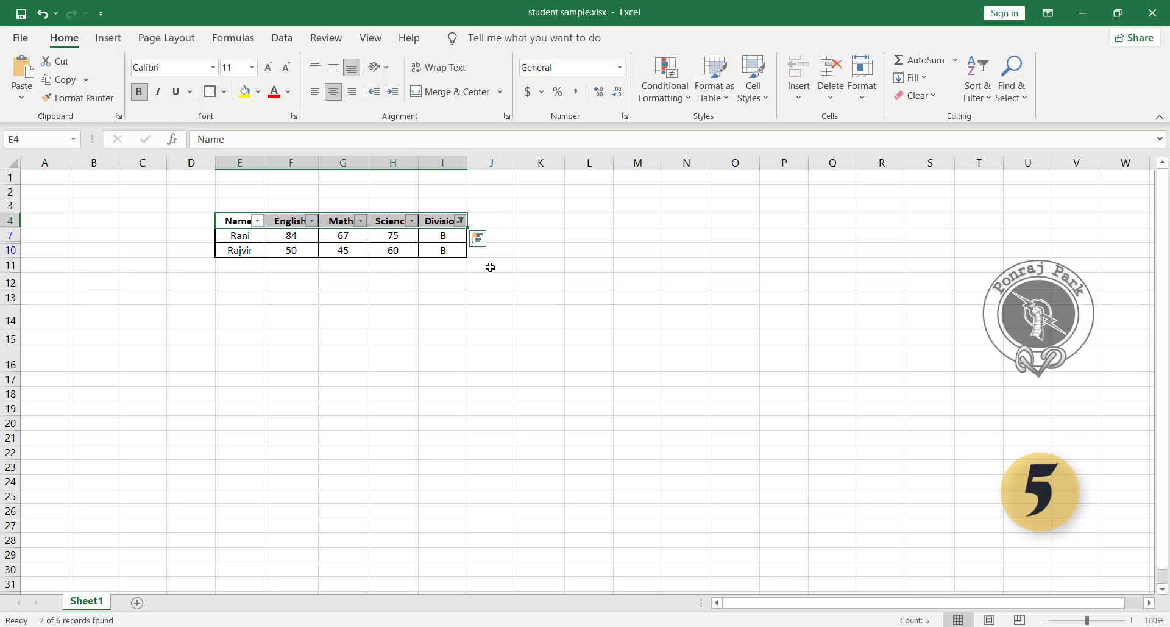
{"action": "left_click", "coordinate": [462, 220]}
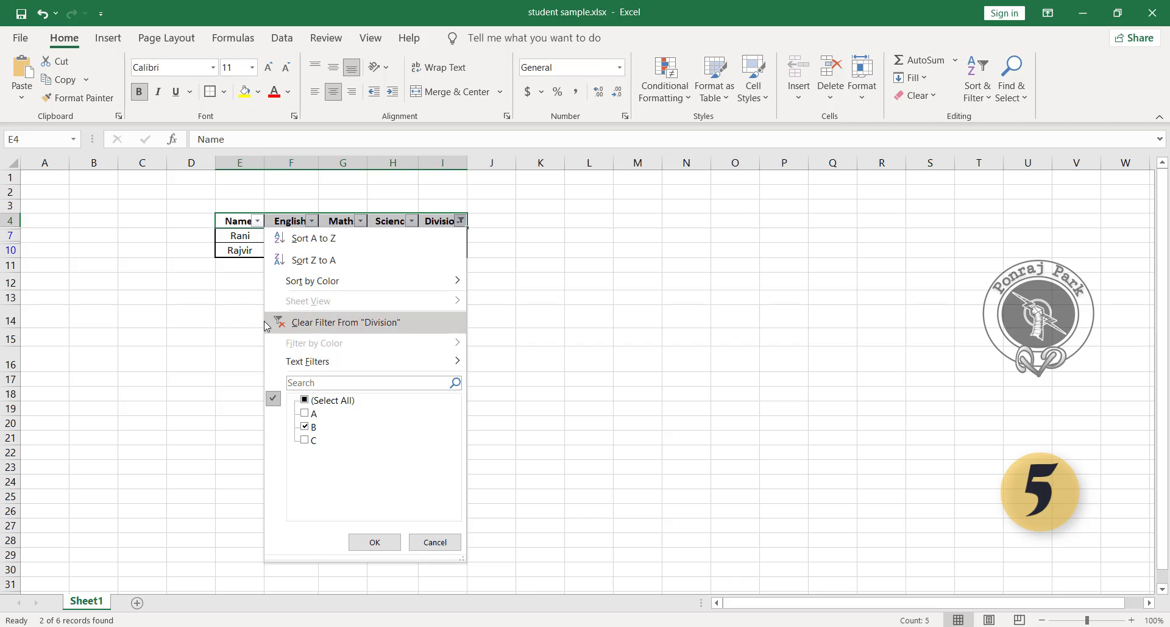
{"action": "left_click", "coordinate": [313, 328]}
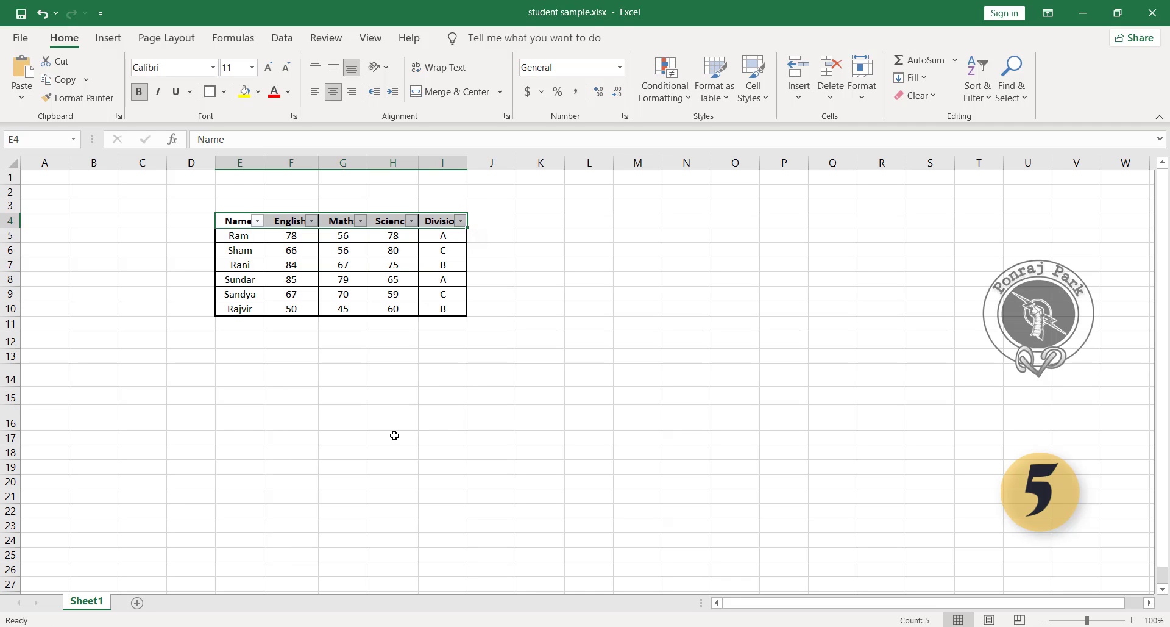
{"action": "left_click", "coordinate": [371, 426]}
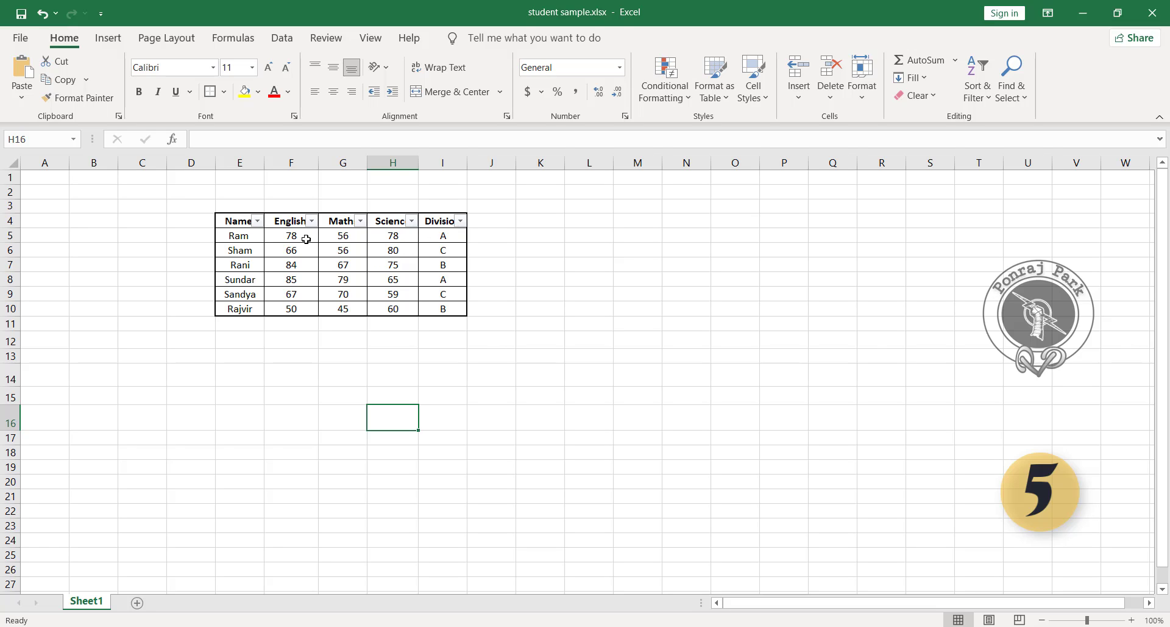
- Remove the filters from the header row E4:I4 of the student table
{"action": "left_click_drag", "start_coordinate": [239, 220], "coordinate": [444, 224]}
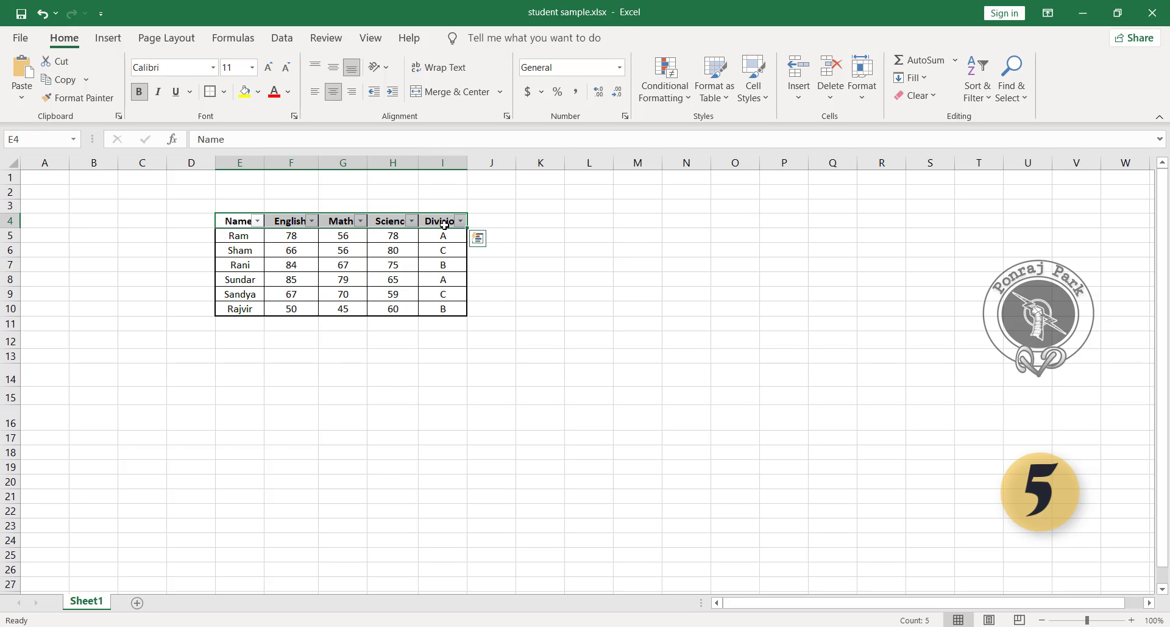
{"action": "left_click", "coordinate": [986, 105]}
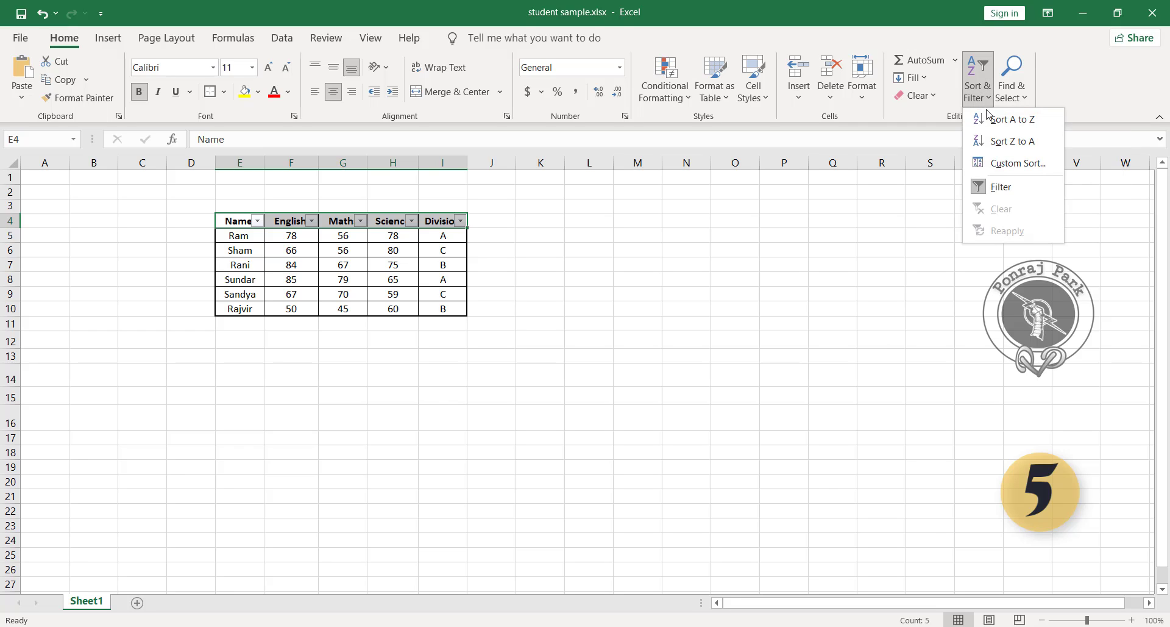
{"action": "left_click", "coordinate": [984, 192]}
{"action": "left_click", "coordinate": [485, 450]}
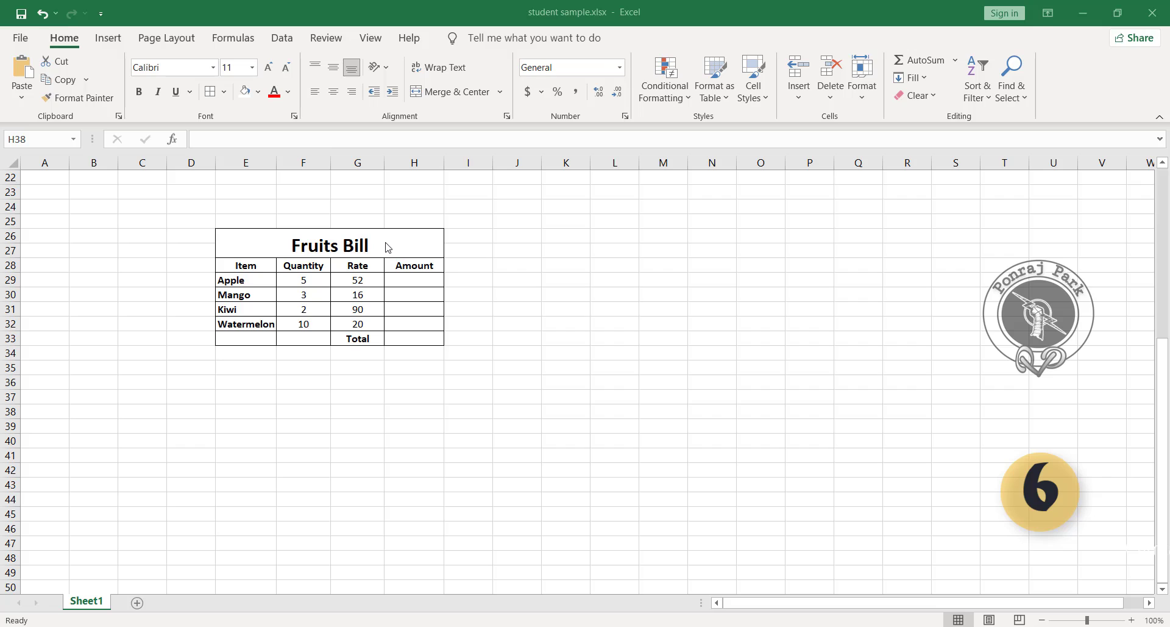
- Calculate the Apple amount in H29 of the Fruits Bill table with the formula =F29*G29
{"action": "left_click", "coordinate": [308, 267]}
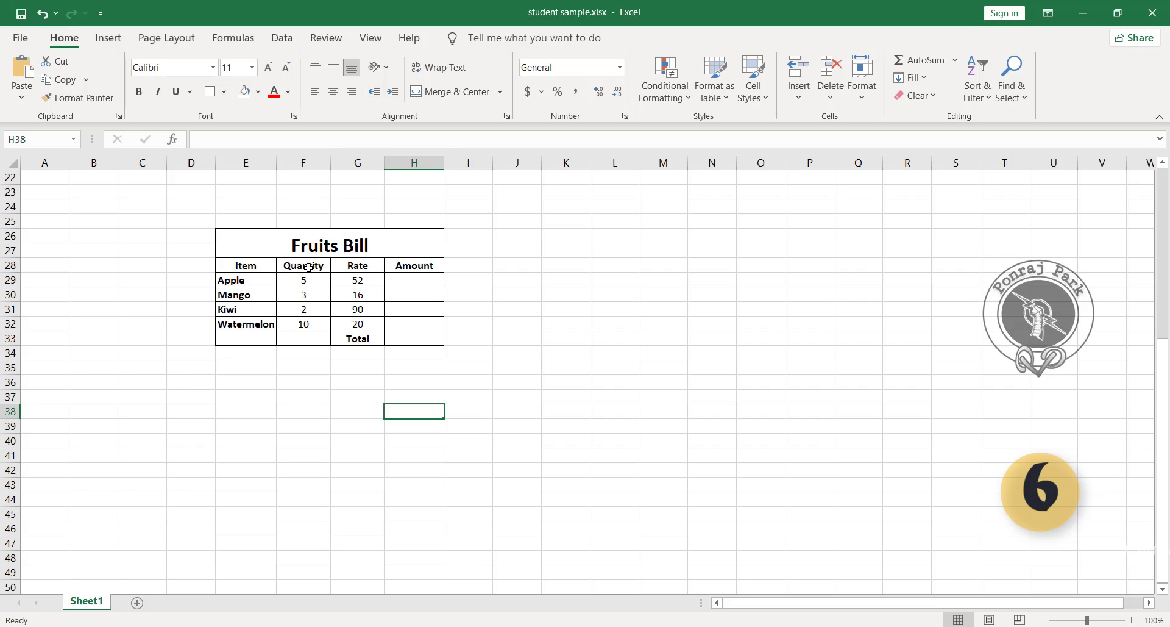
{"action": "left_click", "coordinate": [359, 265]}
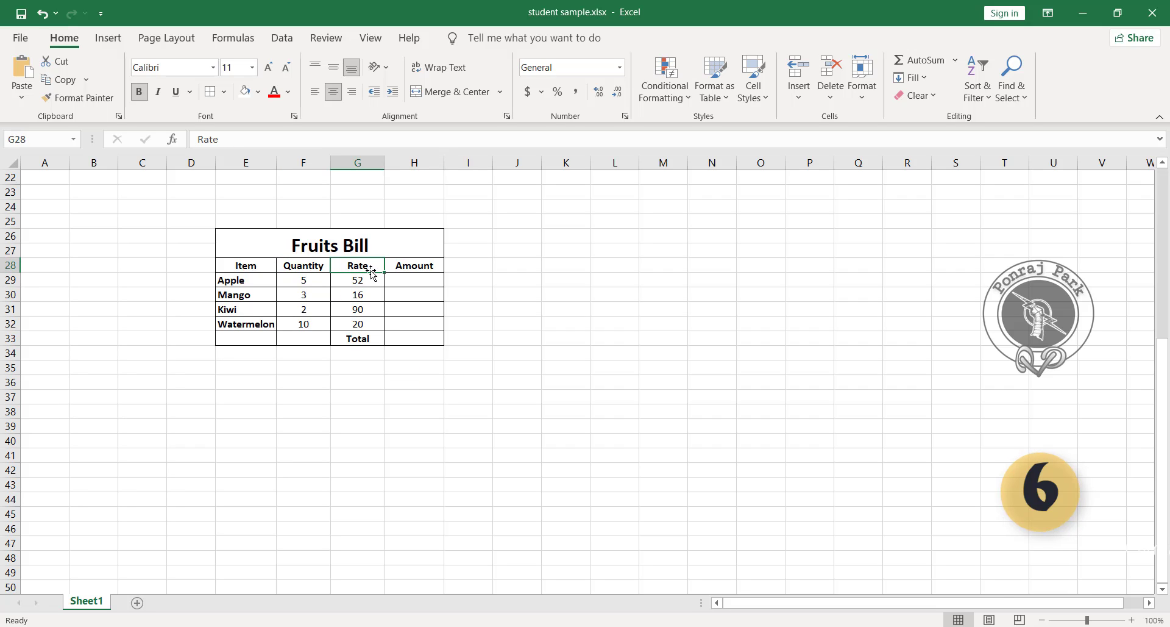
{"action": "left_click", "coordinate": [407, 282]}
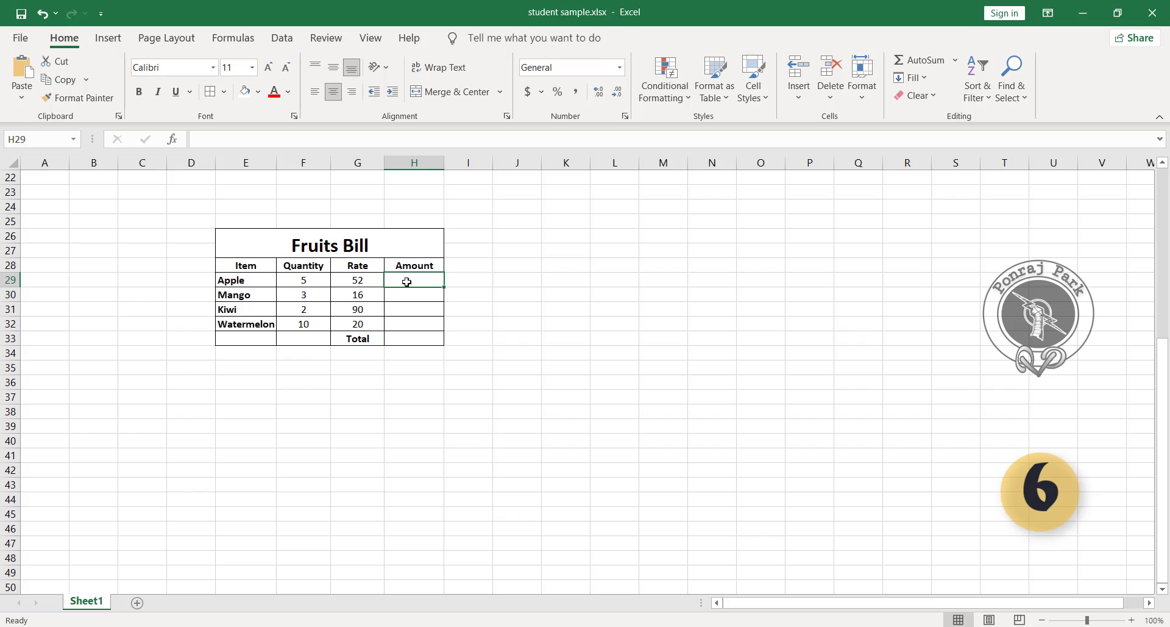
{"action": "type", "text": "="}
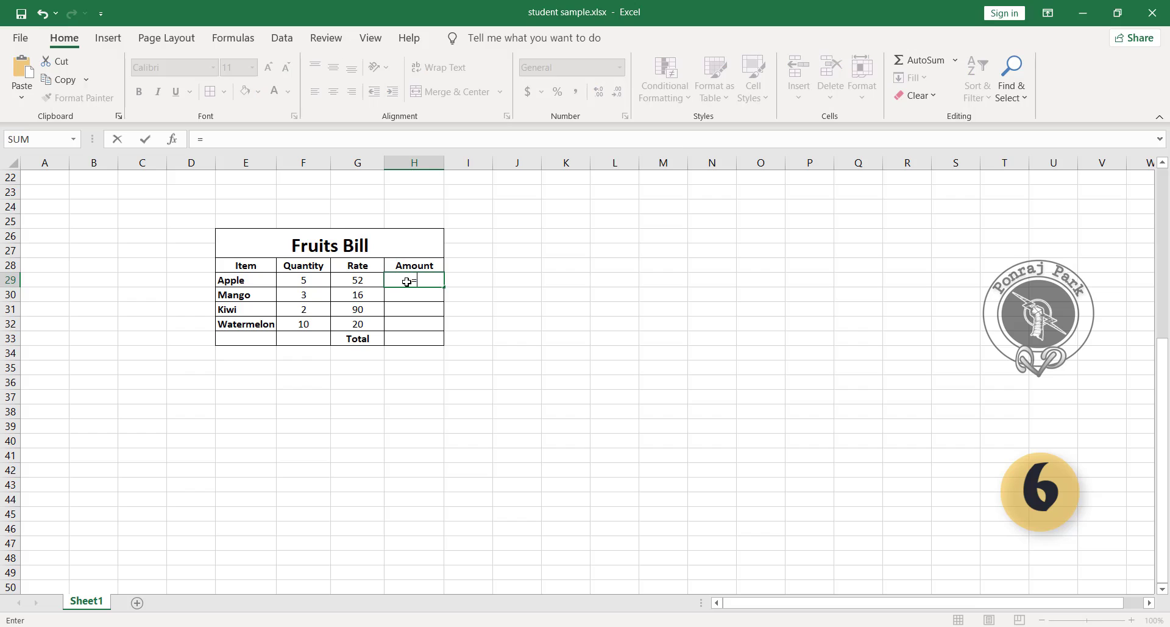
{"action": "left_click", "coordinate": [301, 281]}
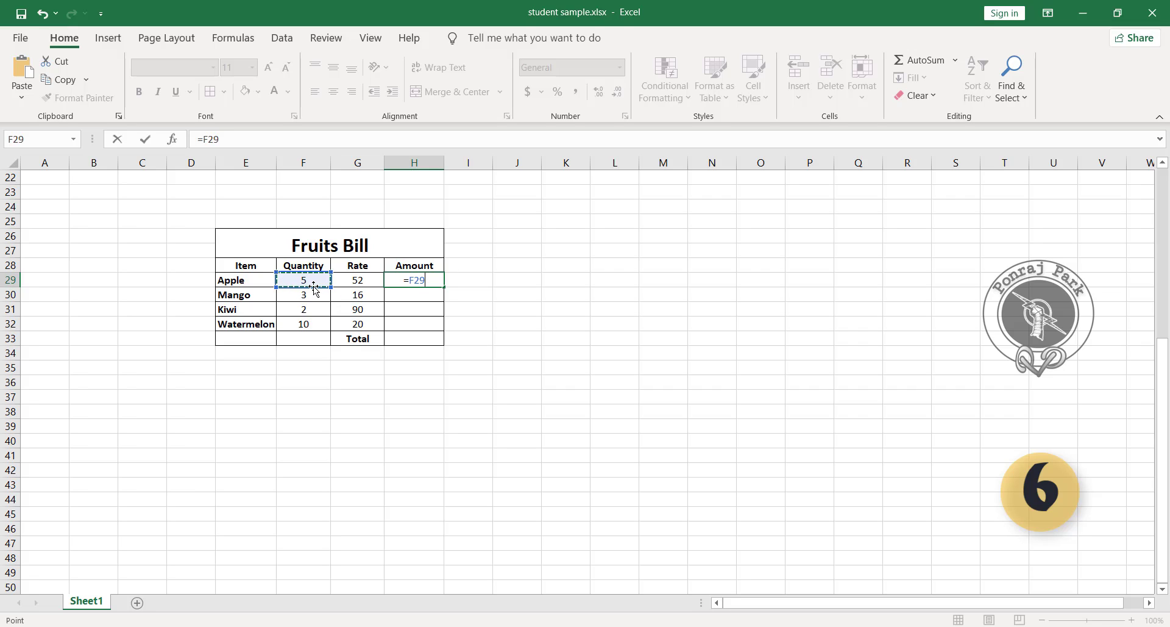
{"action": "type", "text": "*"}
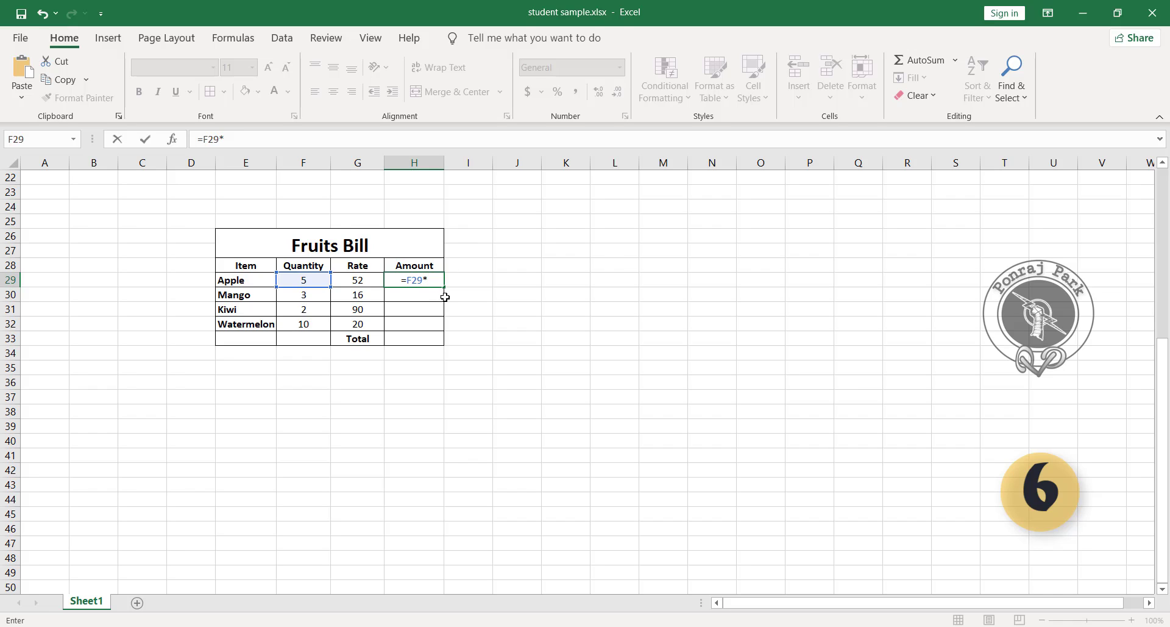
{"action": "left_click", "coordinate": [361, 281]}
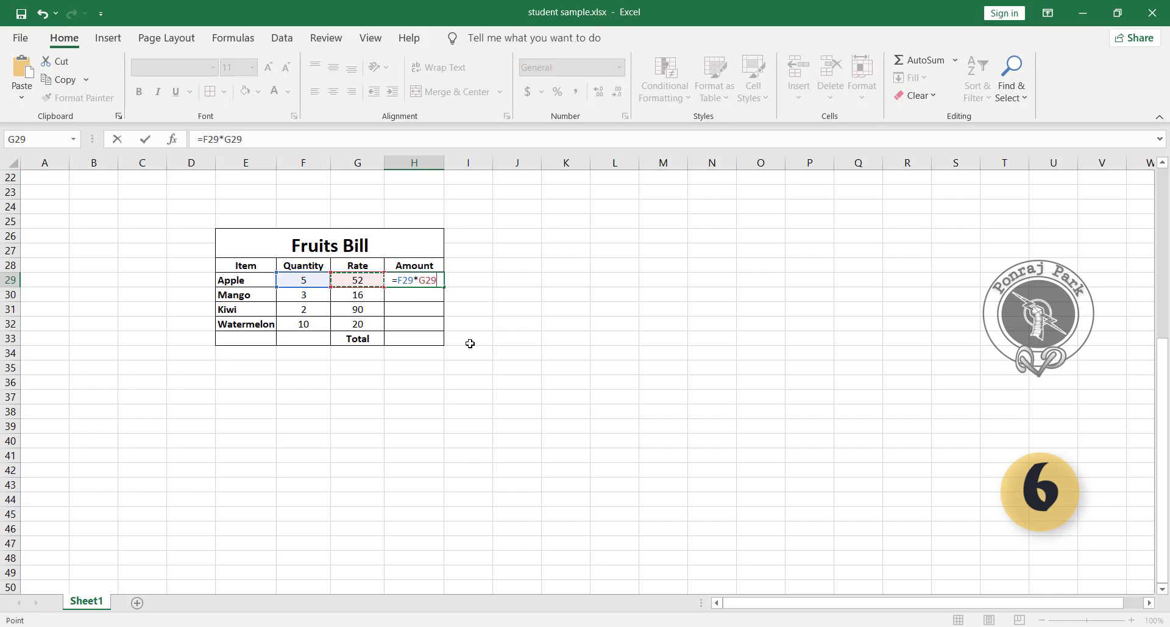
{"action": "key", "text": "Return"}
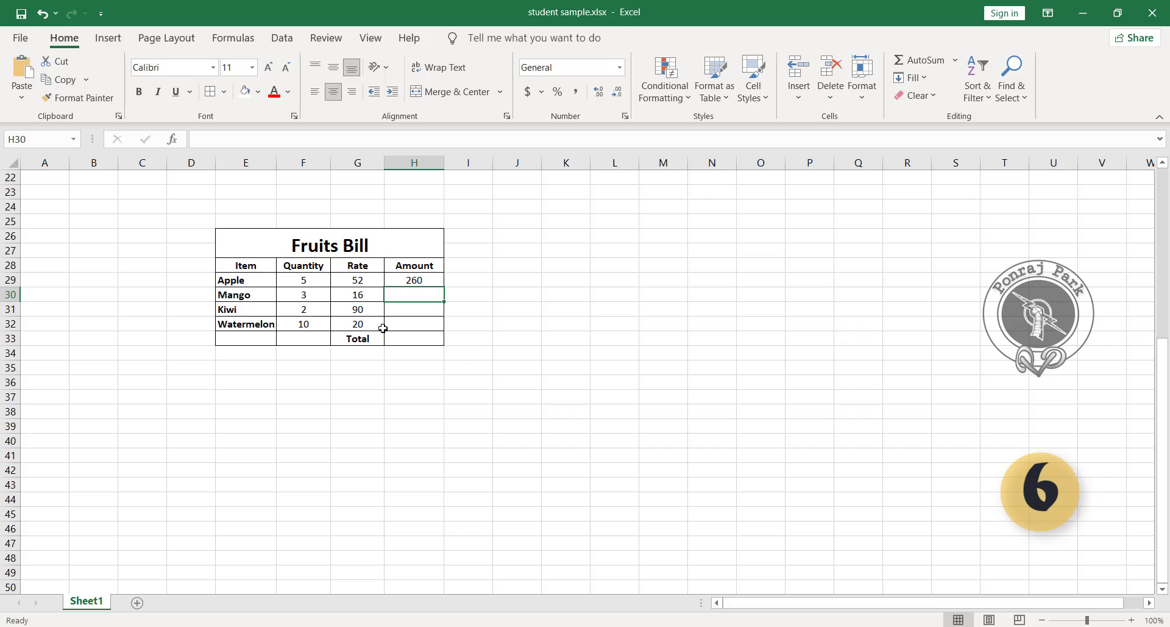
- Fill the amount formula from H29 down to H32 for Mango, Kiwi and Watermelon
{"action": "left_click", "coordinate": [408, 282]}
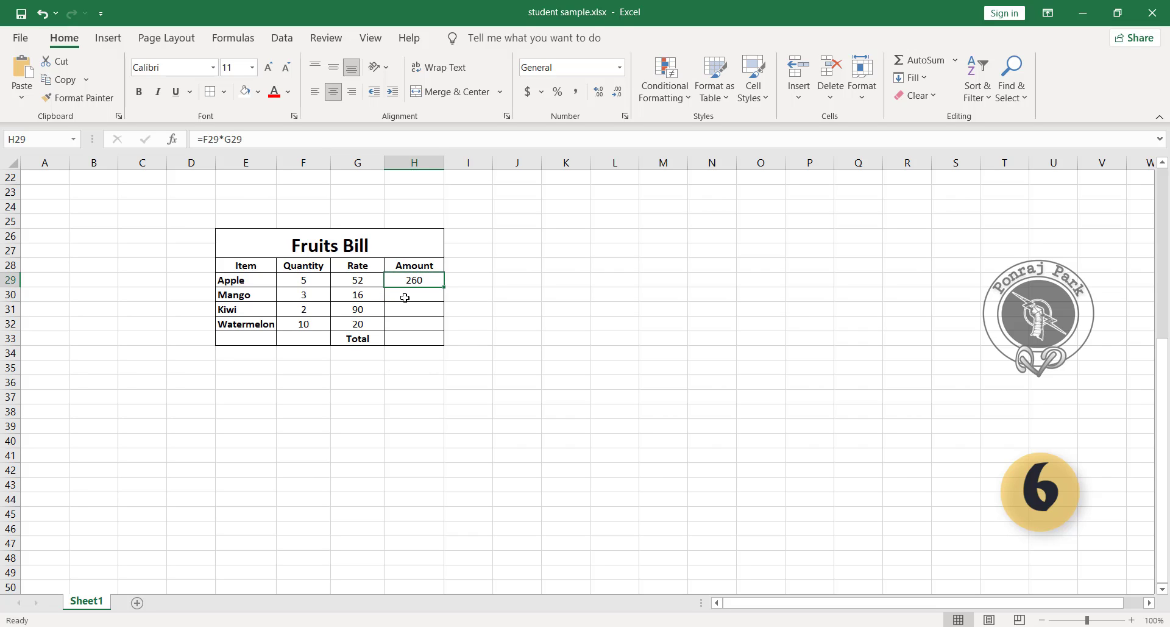
{"action": "left_click", "coordinate": [404, 298]}
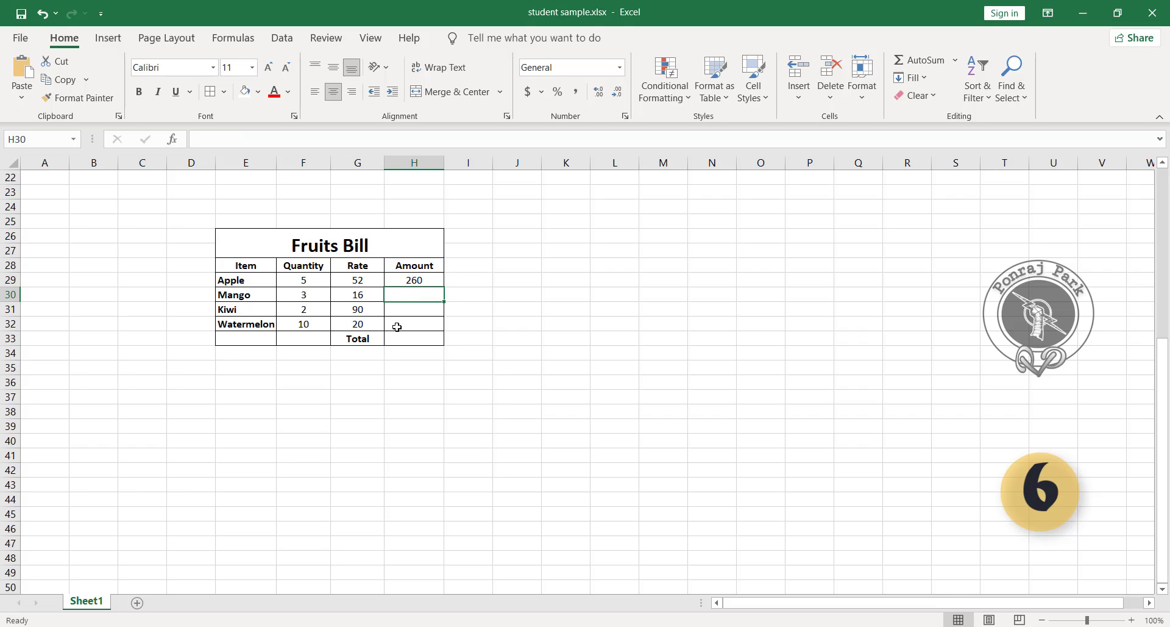
{"action": "left_click", "coordinate": [409, 280]}
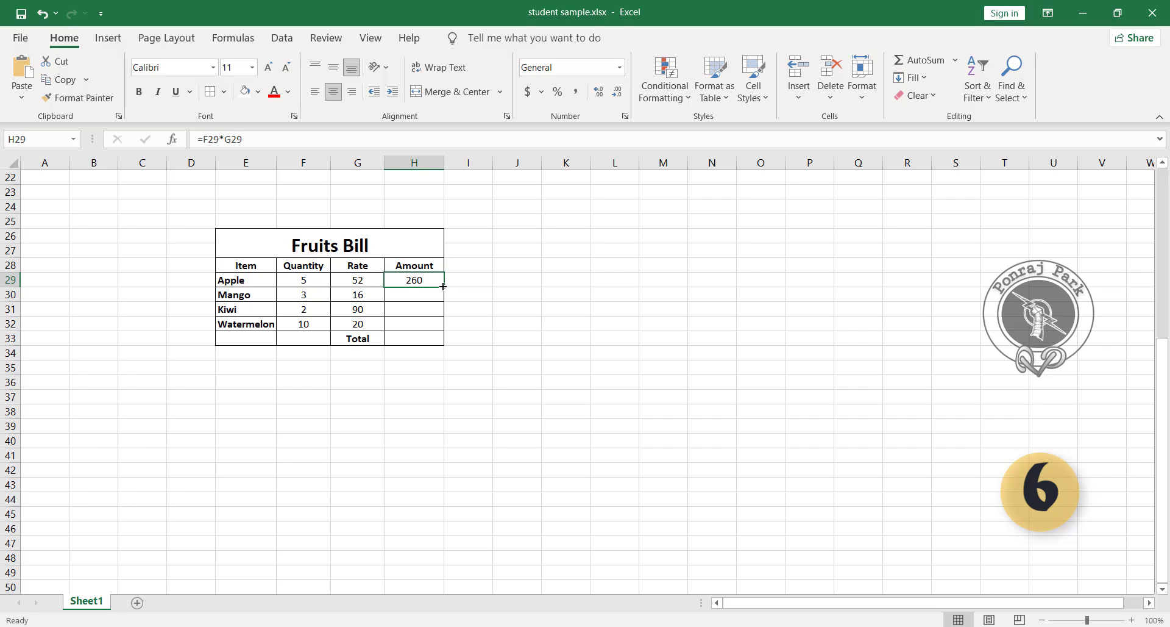
{"action": "left_click_drag", "start_coordinate": [443, 287], "coordinate": [444, 331]}
{"action": "left_click", "coordinate": [426, 409]}
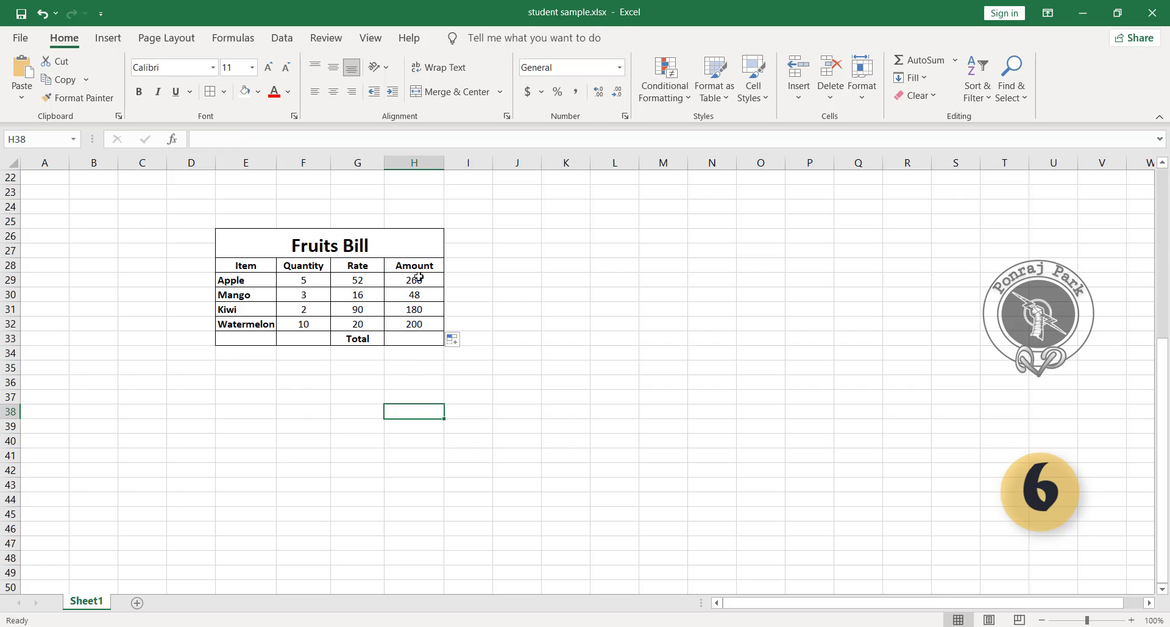
- Total the amounts H29:H32 in cell H33 with AutoSum
{"action": "left_click", "coordinate": [417, 340]}
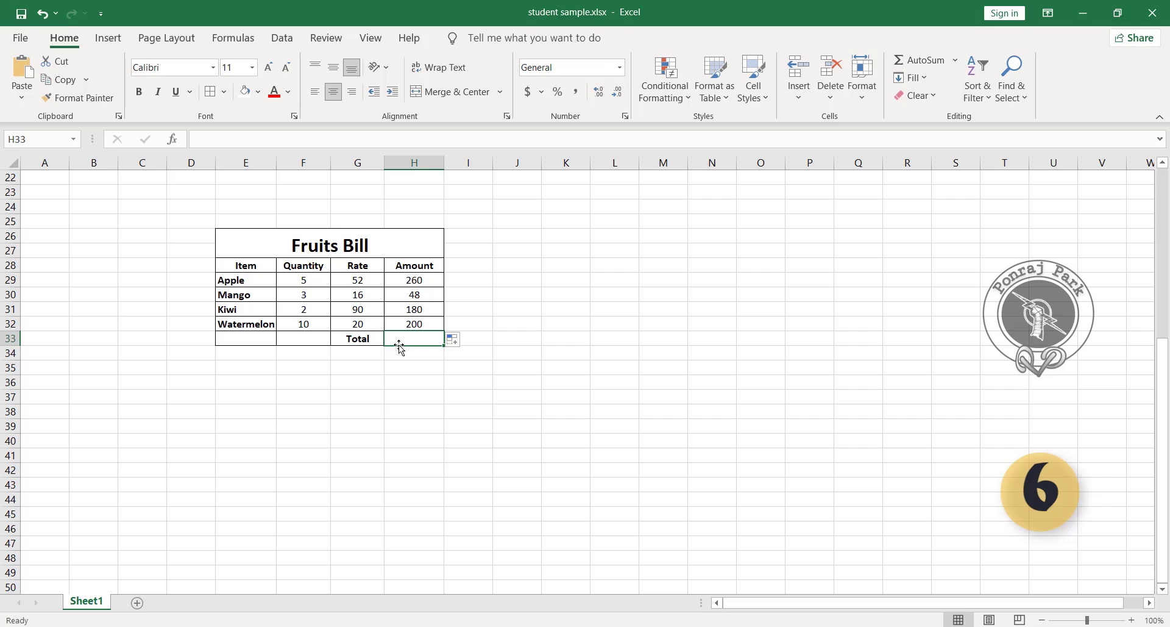
{"action": "left_click_drag", "start_coordinate": [430, 279], "coordinate": [425, 324]}
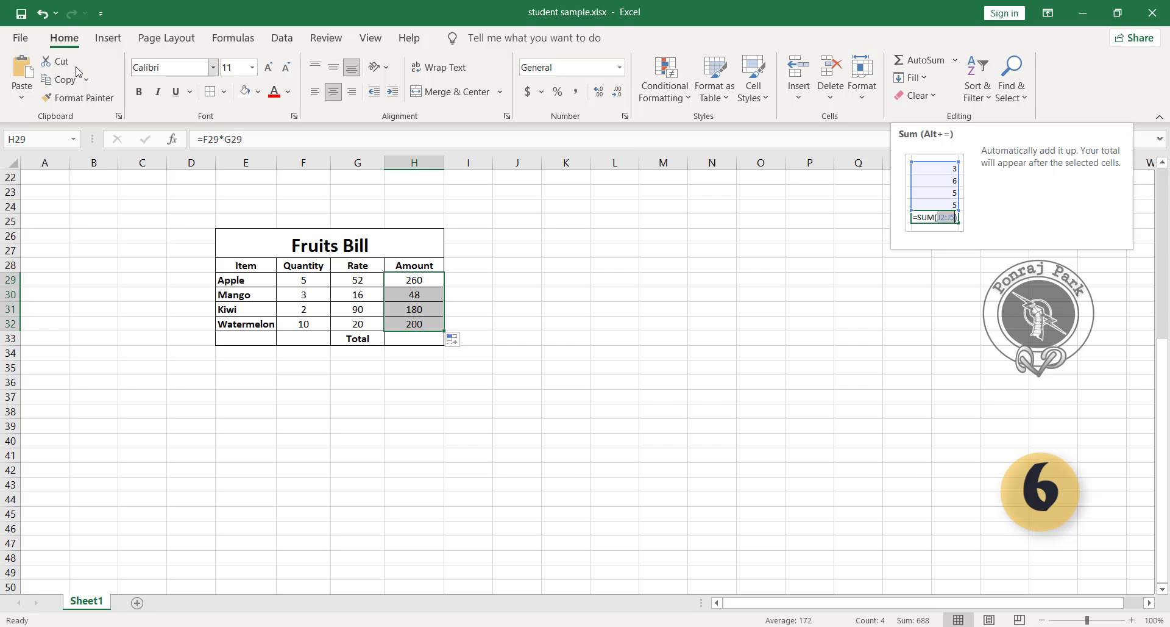
{"action": "left_click", "coordinate": [921, 67]}
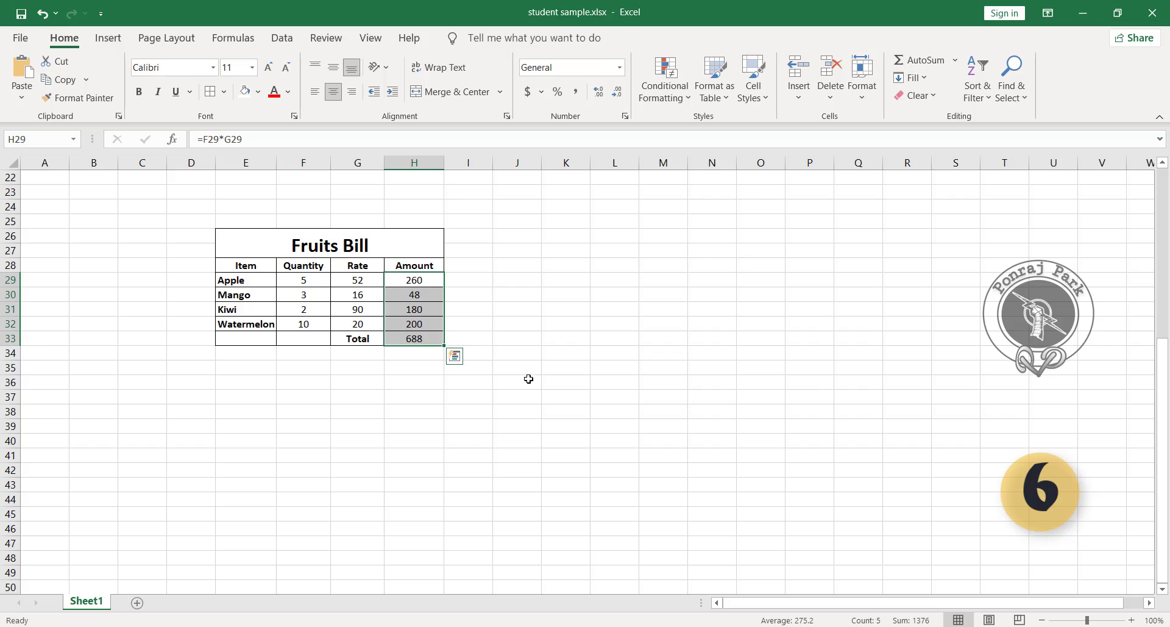
{"action": "left_click", "coordinate": [413, 396]}
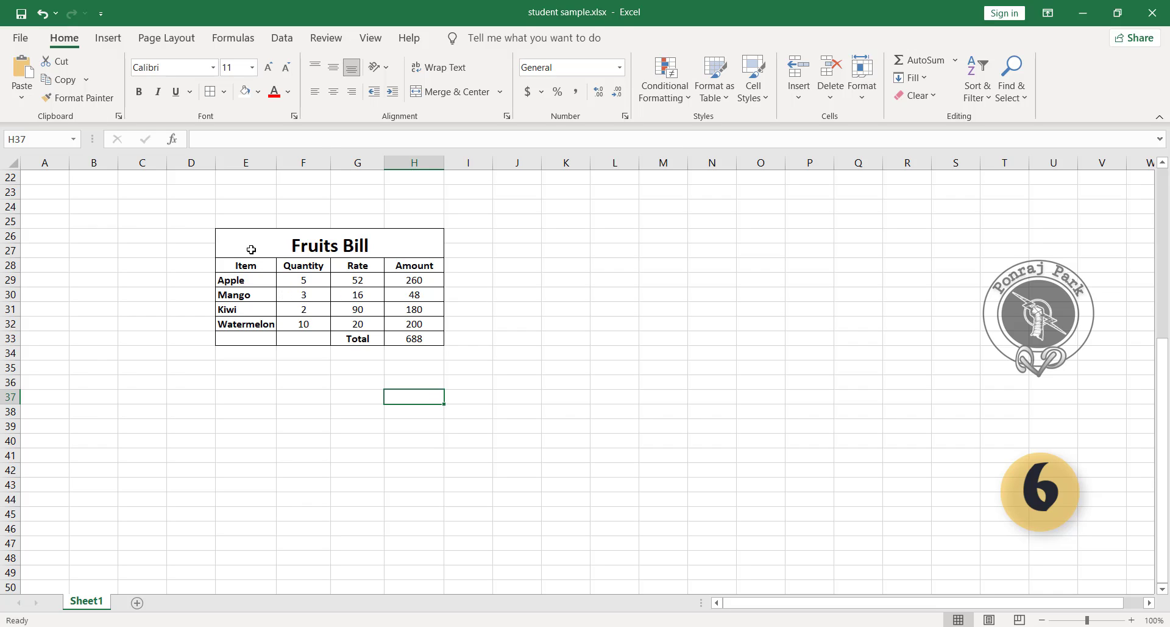
- Show the formulas behind the Fruits Bill table E28:H33, and switch the sheet back to showing values
{"action": "left_click_drag", "start_coordinate": [251, 268], "coordinate": [430, 342]}
{"action": "key", "text": "ctrl+grave"}
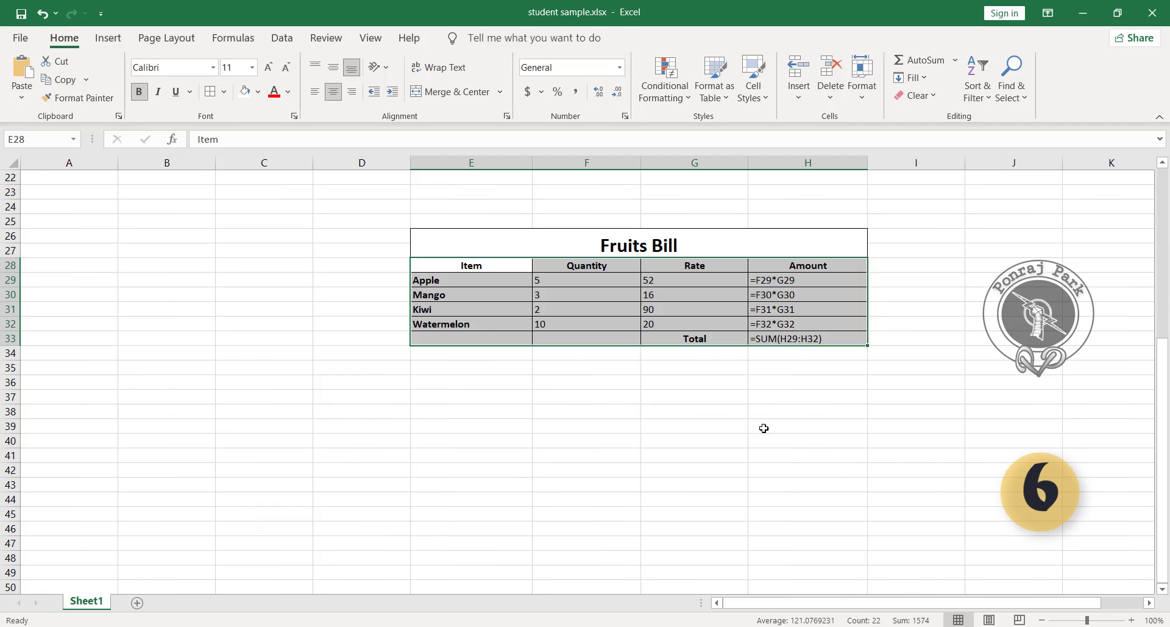
{"action": "left_click", "coordinate": [785, 412]}
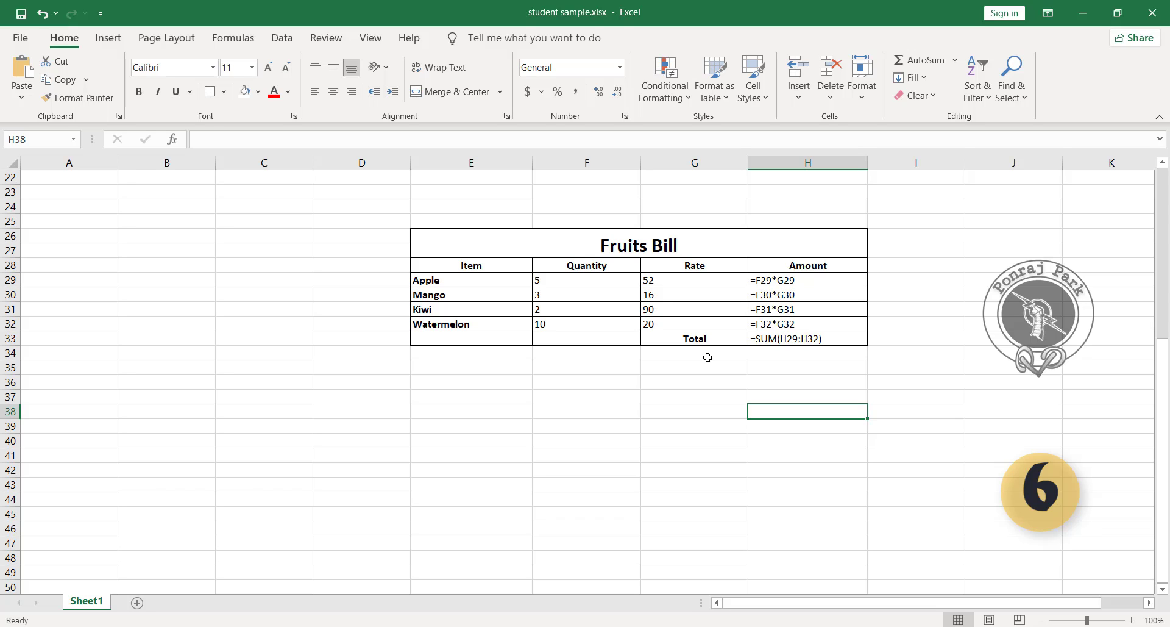
{"action": "key", "text": "ctrl+grave"}
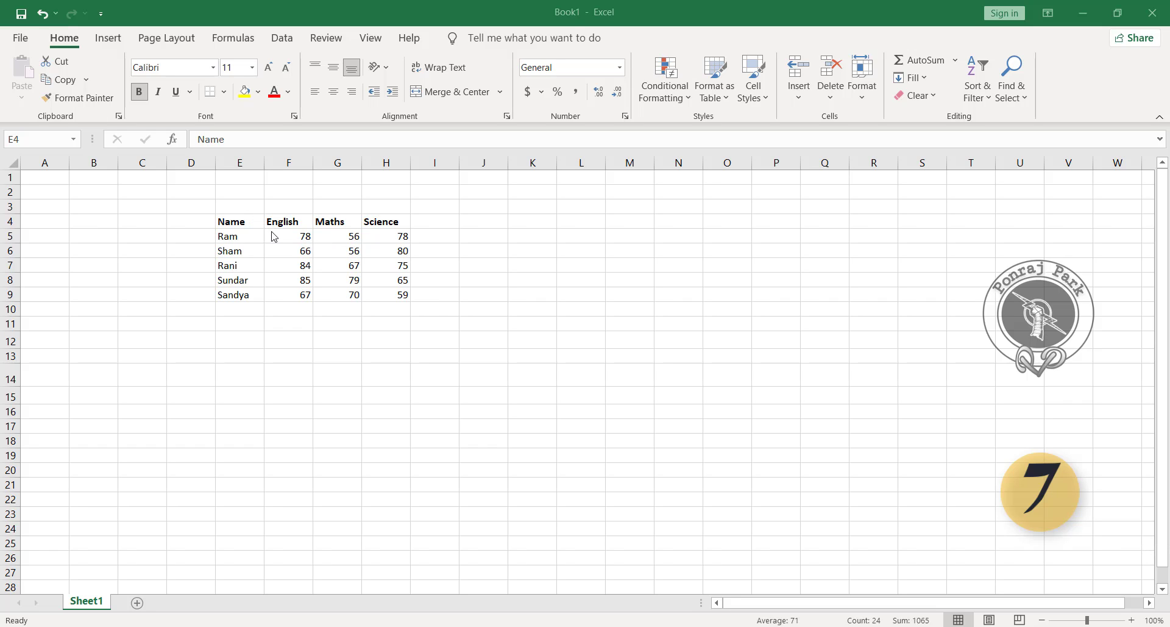
- Preview the Quick Analysis formatting, chart, total and table options for the marks in F5:H9
{"action": "left_click_drag", "start_coordinate": [295, 239], "coordinate": [404, 306]}
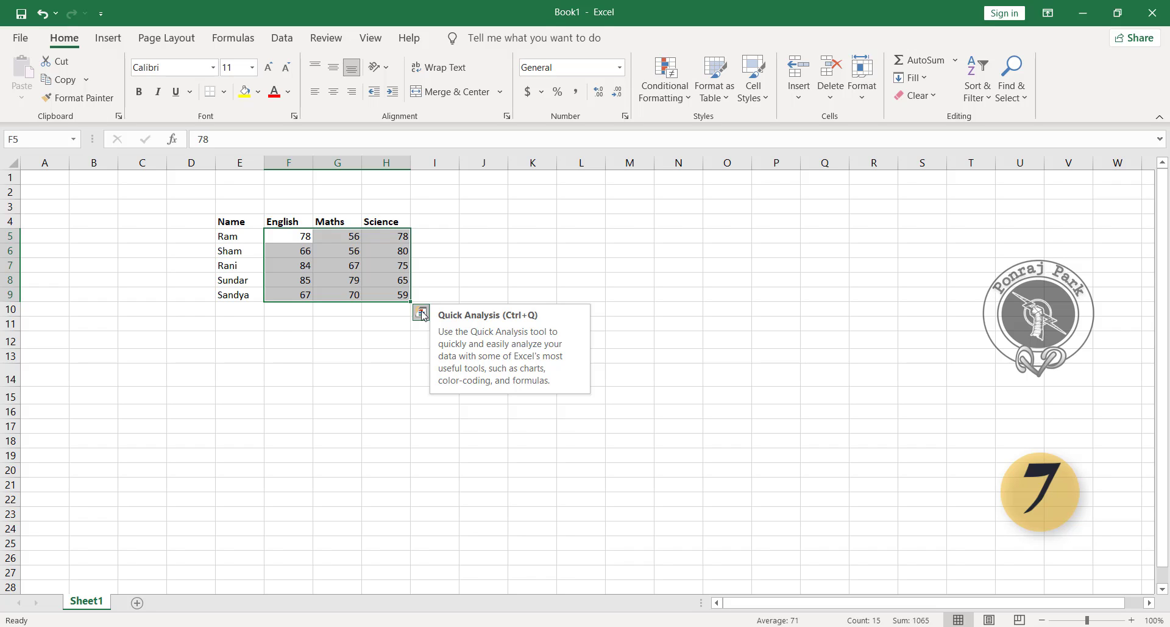
{"action": "left_click", "coordinate": [421, 314]}
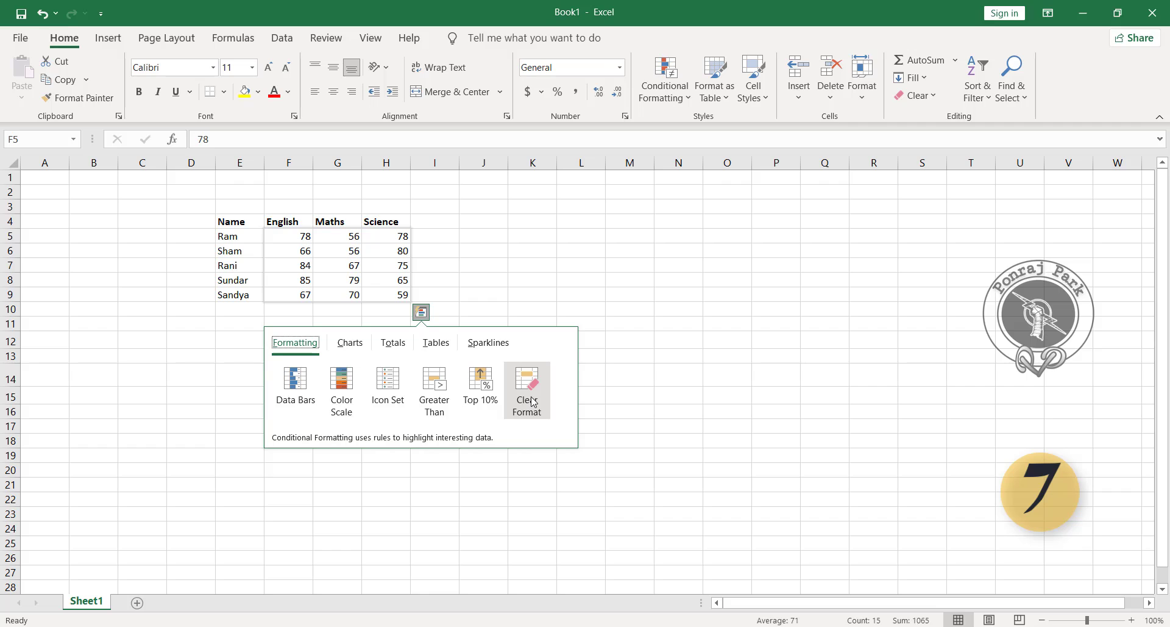
{"action": "left_click", "coordinate": [350, 343]}
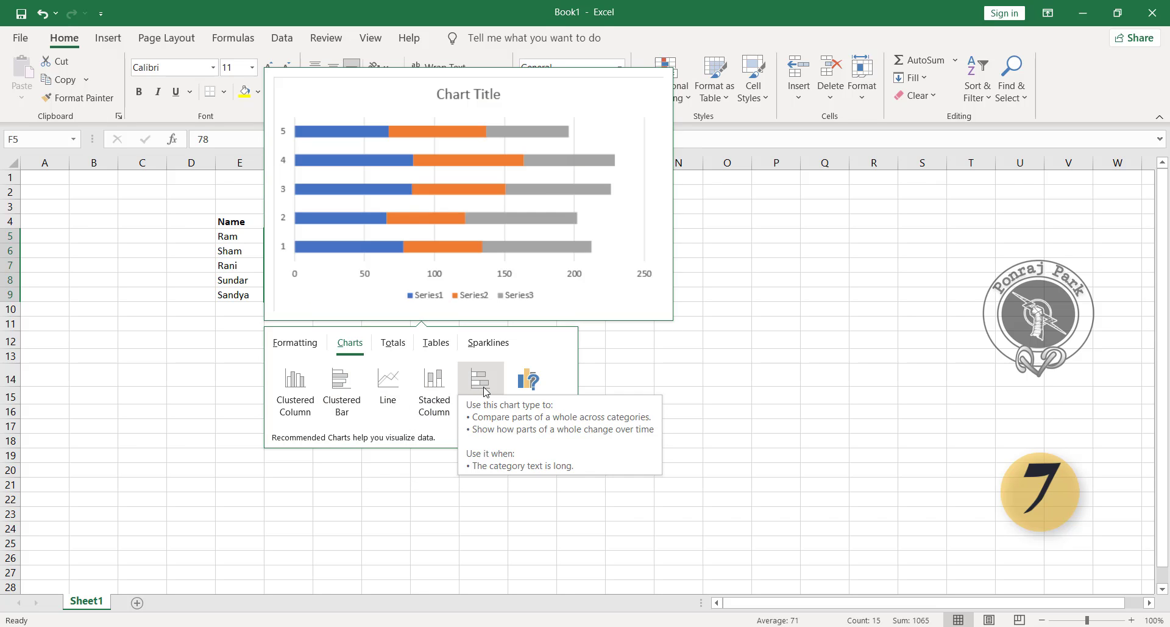
{"action": "left_click", "coordinate": [390, 343]}
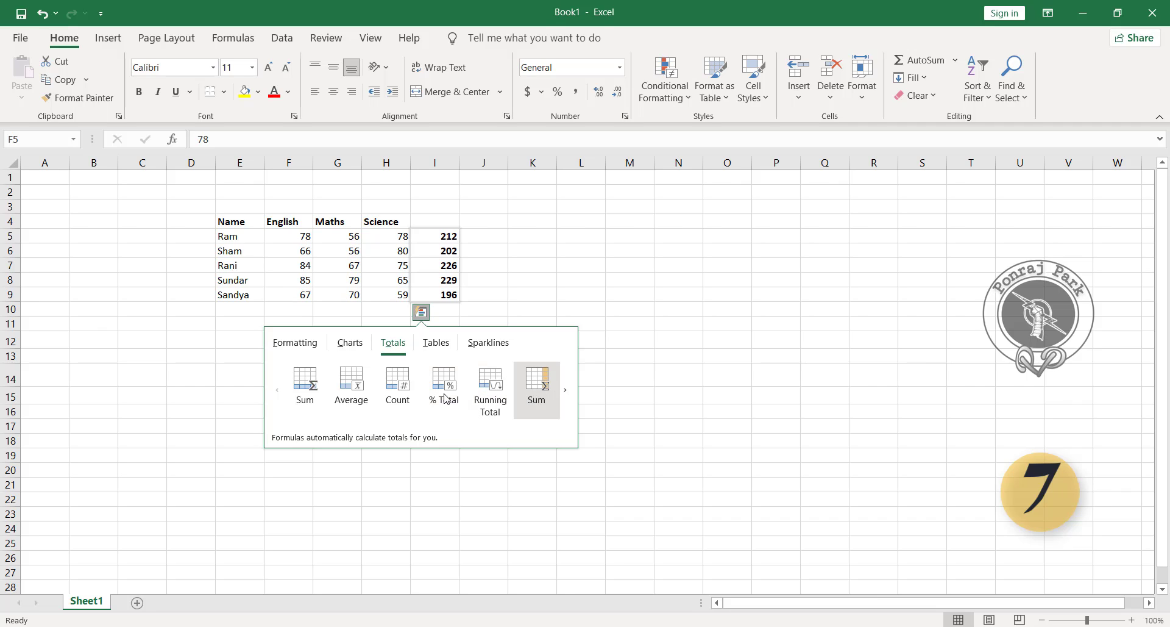
{"action": "left_click", "coordinate": [440, 344]}
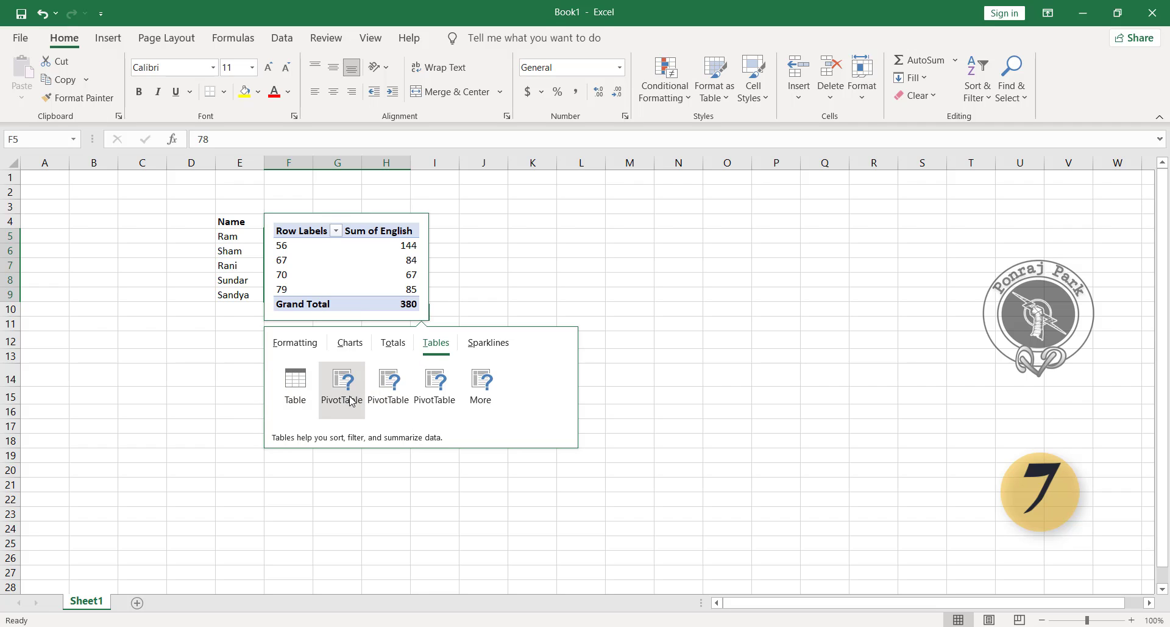
- Add line sparklines for the marks F5:H9 in cells I5:I9 with Quick Analysis
{"action": "left_click", "coordinate": [495, 348]}
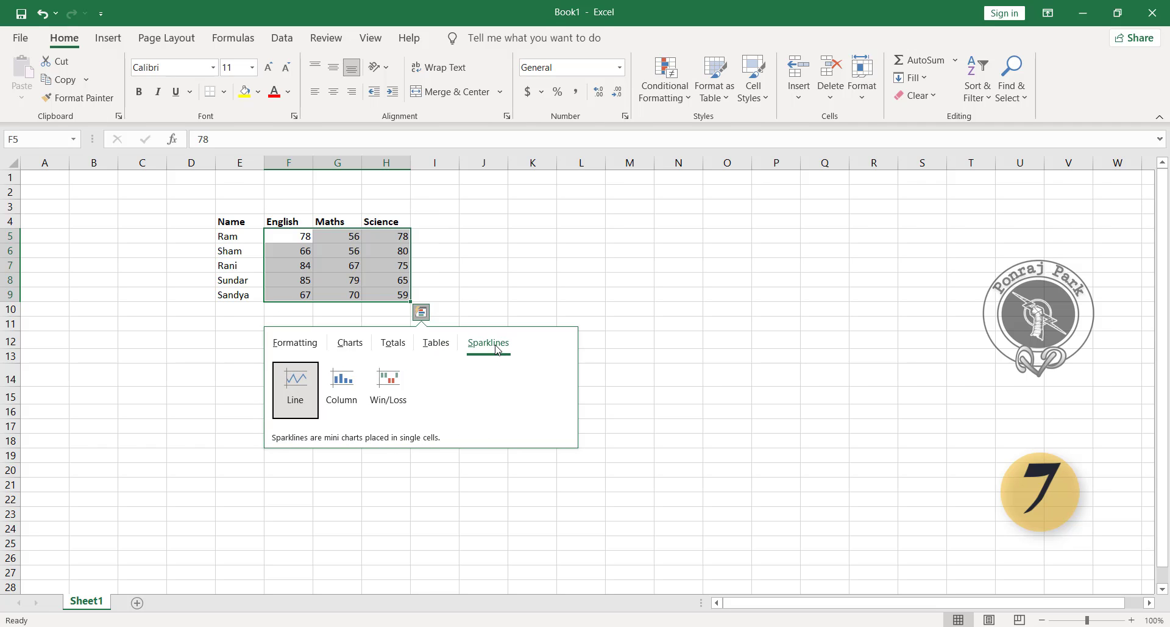
{"action": "left_click", "coordinate": [297, 381]}
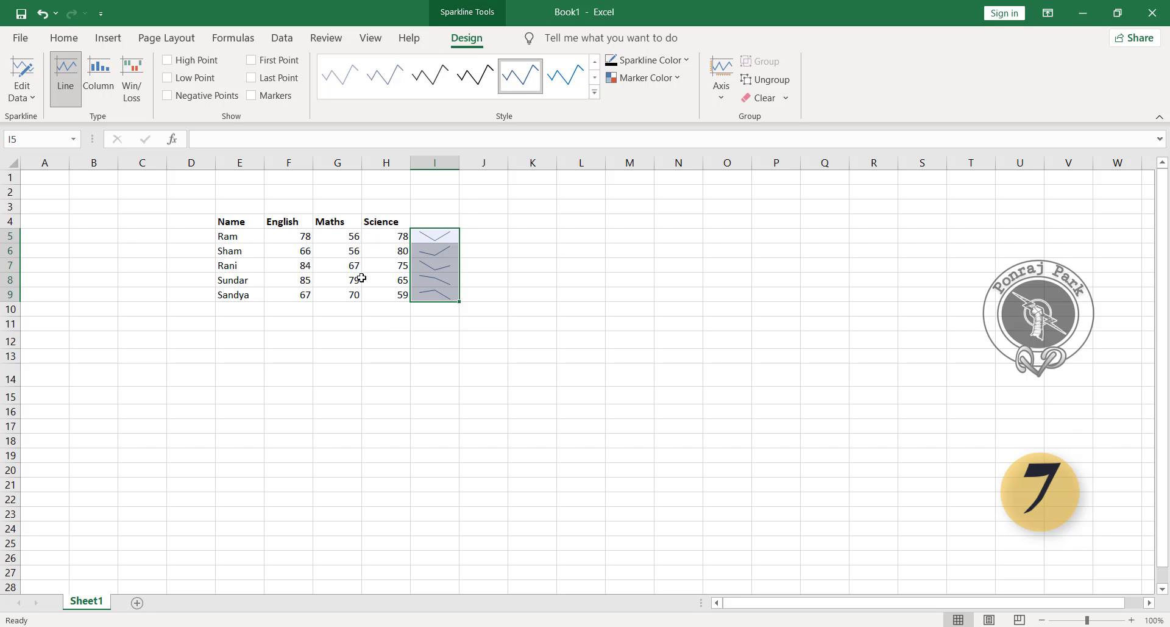
{"action": "left_click", "coordinate": [400, 237]}
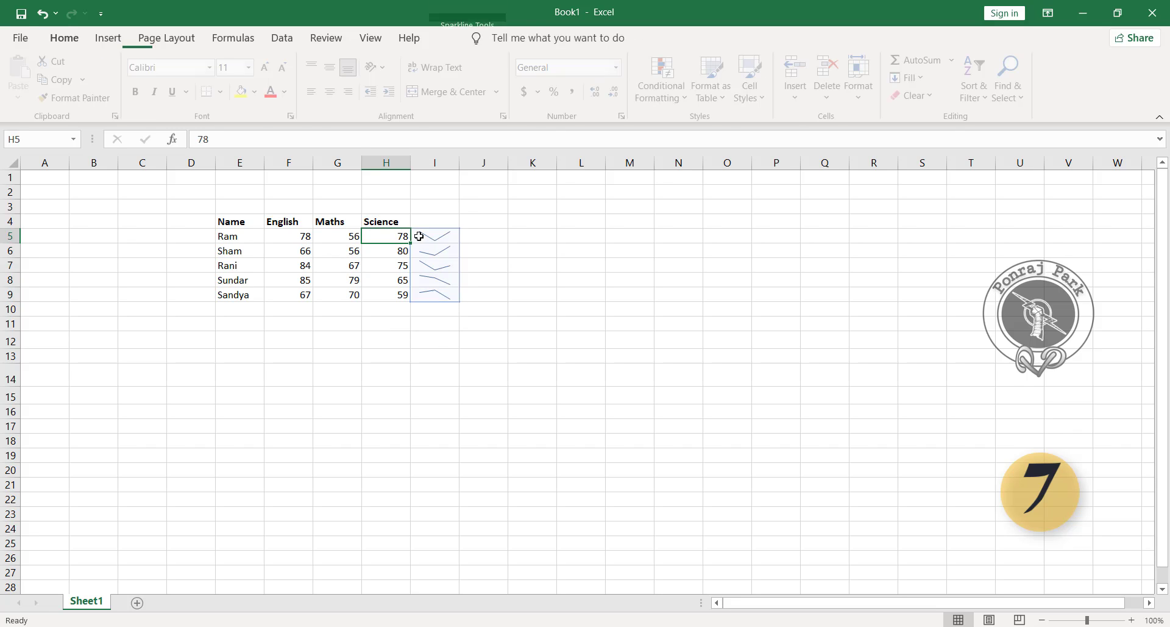
{"action": "left_click", "coordinate": [431, 236]}
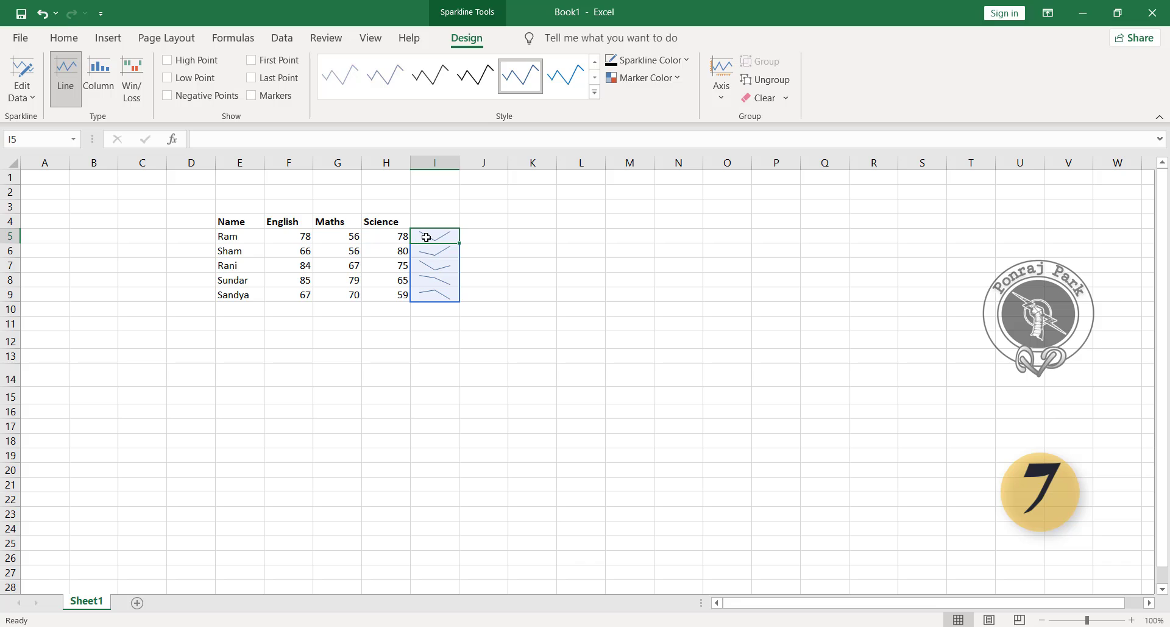
{"action": "left_click", "coordinate": [430, 323]}
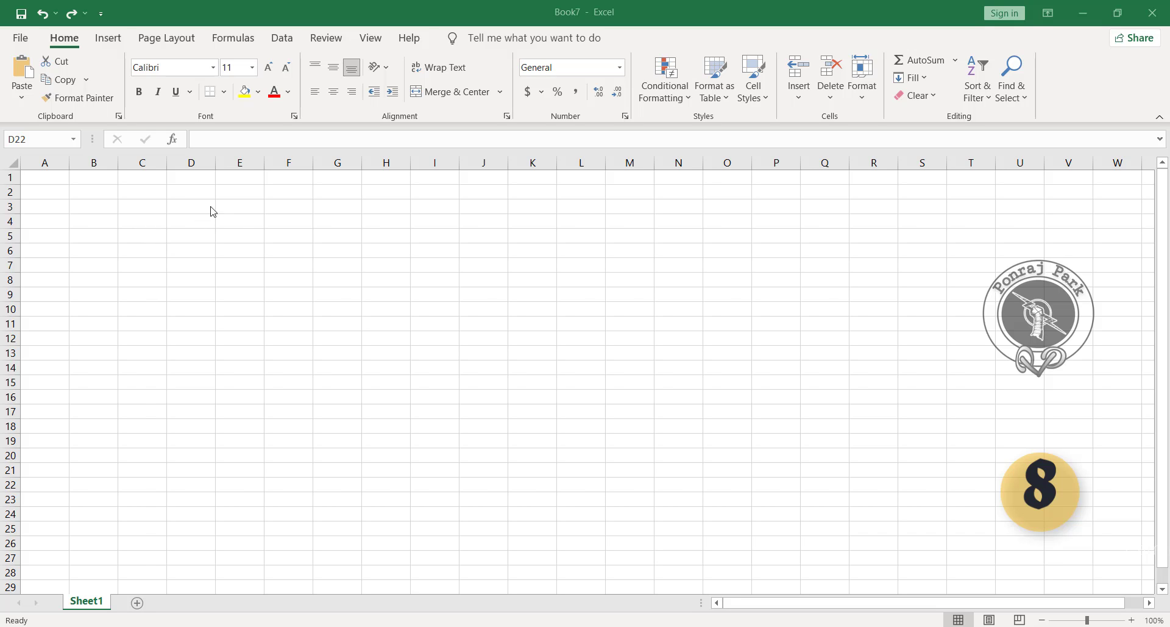
- Try increasing the heights of rows 1 and 2 individually, and undo both changes
{"action": "left_click", "coordinate": [44, 178]}
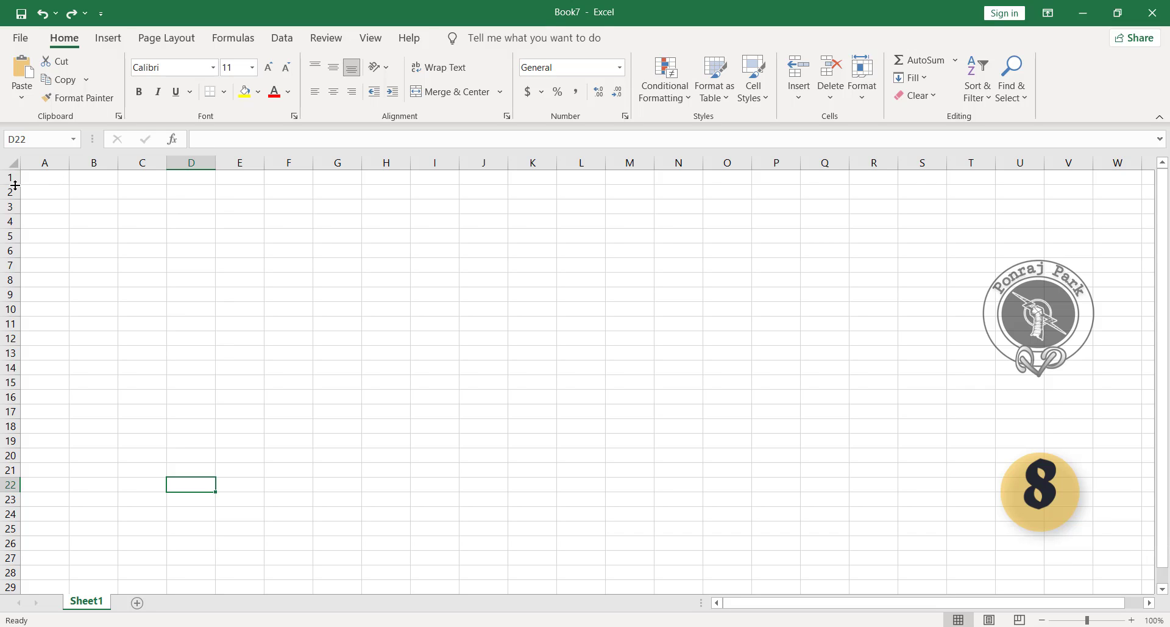
{"action": "left_click_drag", "start_coordinate": [15, 184], "coordinate": [20, 210]}
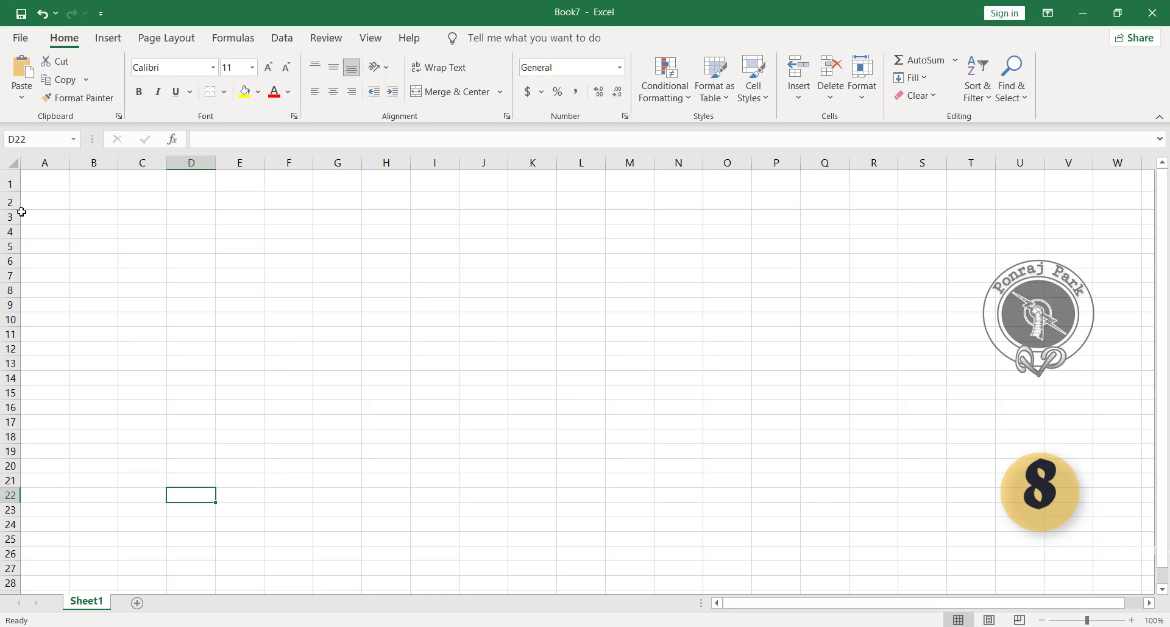
{"action": "key", "text": "ctrl+z"}
{"action": "key", "text": "ctrl+z"}
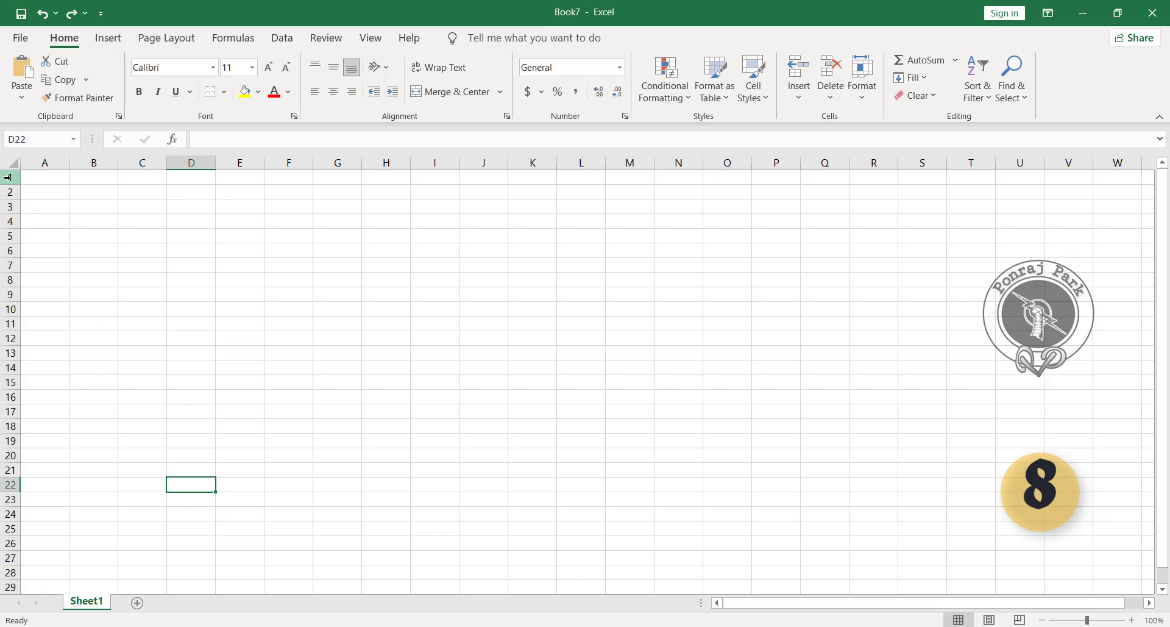
- Increase the height of rows 1 to 15 together to one equal size, and undo the change
{"action": "left_click_drag", "start_coordinate": [8, 177], "coordinate": [3, 382]}
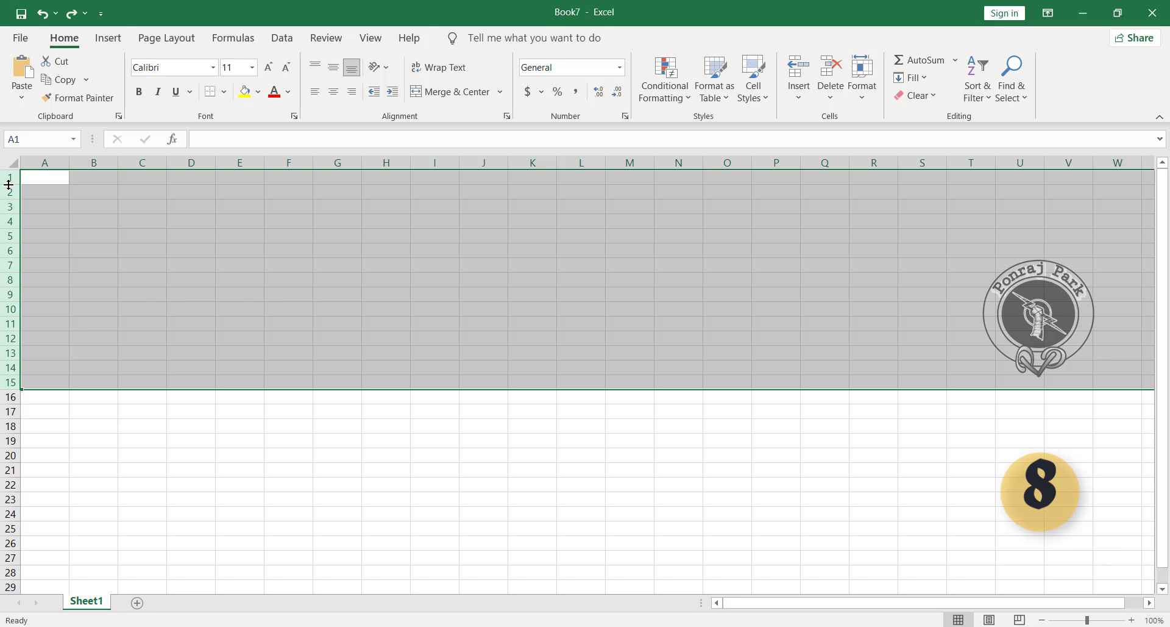
{"action": "left_click_drag", "start_coordinate": [9, 185], "coordinate": [9, 198]}
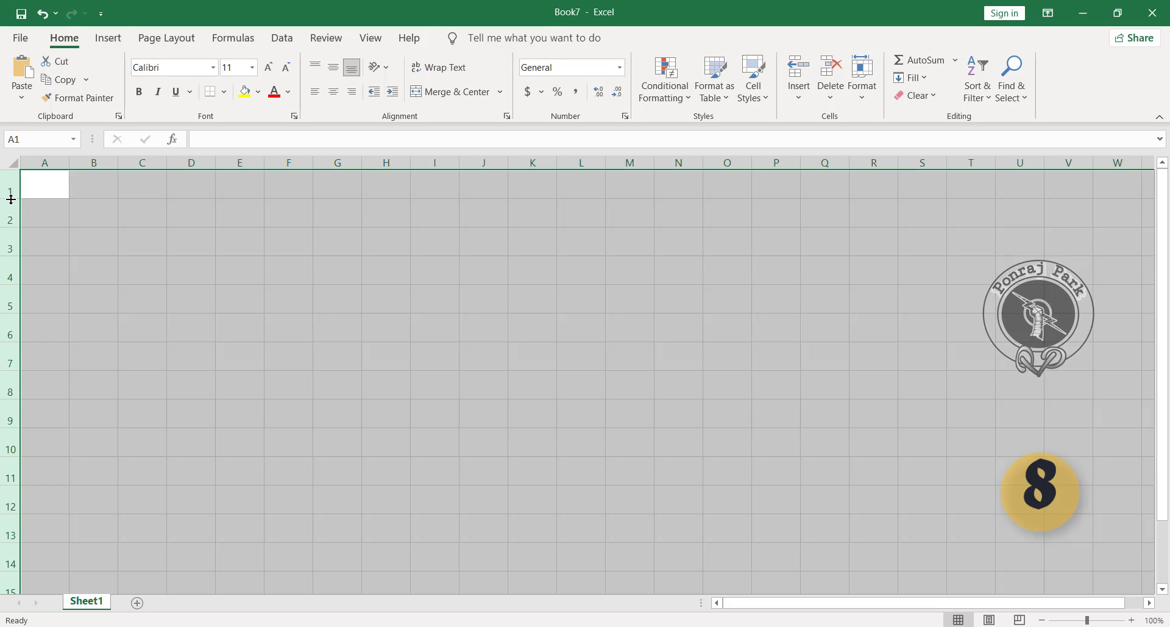
{"action": "scroll", "coordinate": [192, 274], "scroll_direction": "down", "scroll_amount": 4}
{"action": "scroll", "coordinate": [149, 353], "scroll_direction": "up", "scroll_amount": 4}
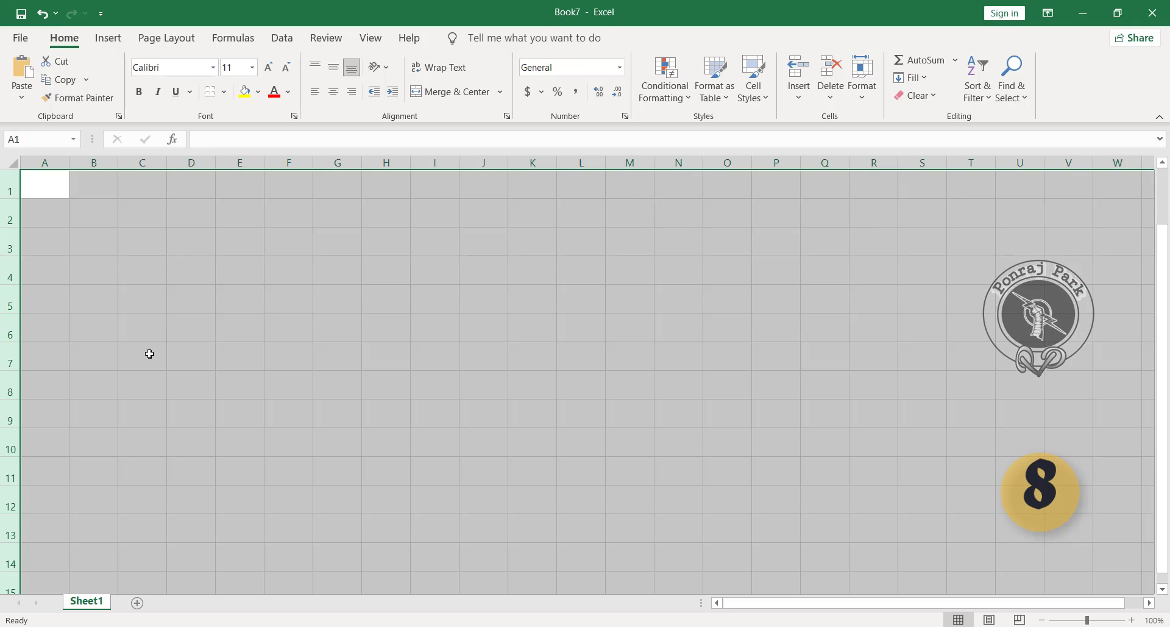
{"action": "scroll", "coordinate": [71, 324], "scroll_direction": "down", "scroll_amount": 1}
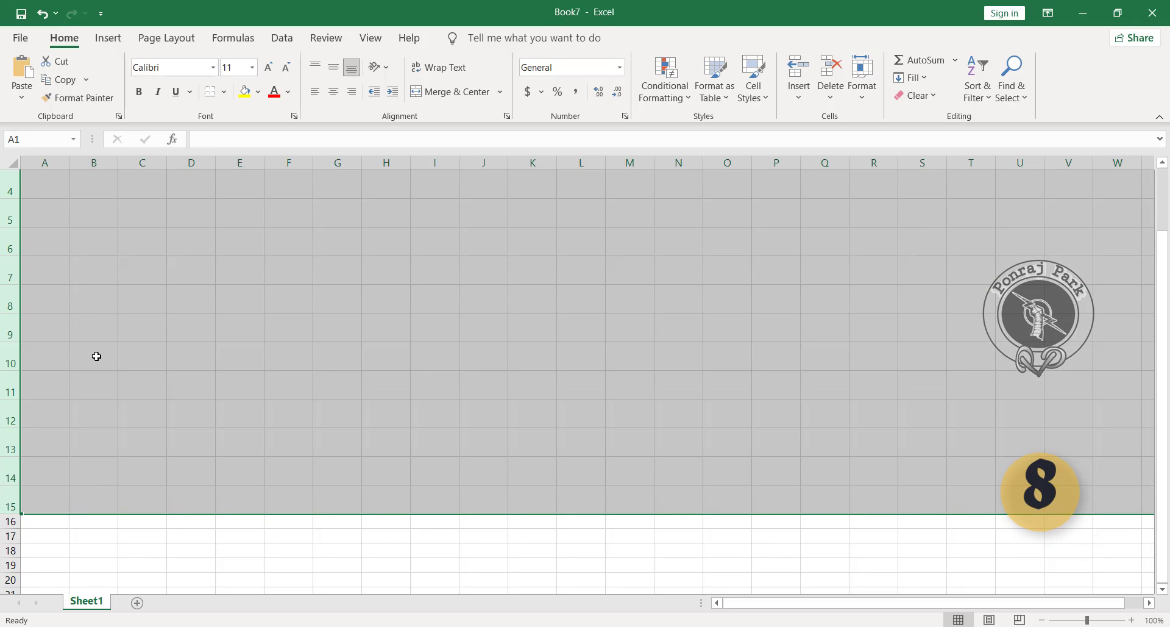
{"action": "key", "text": "ctrl+a"}
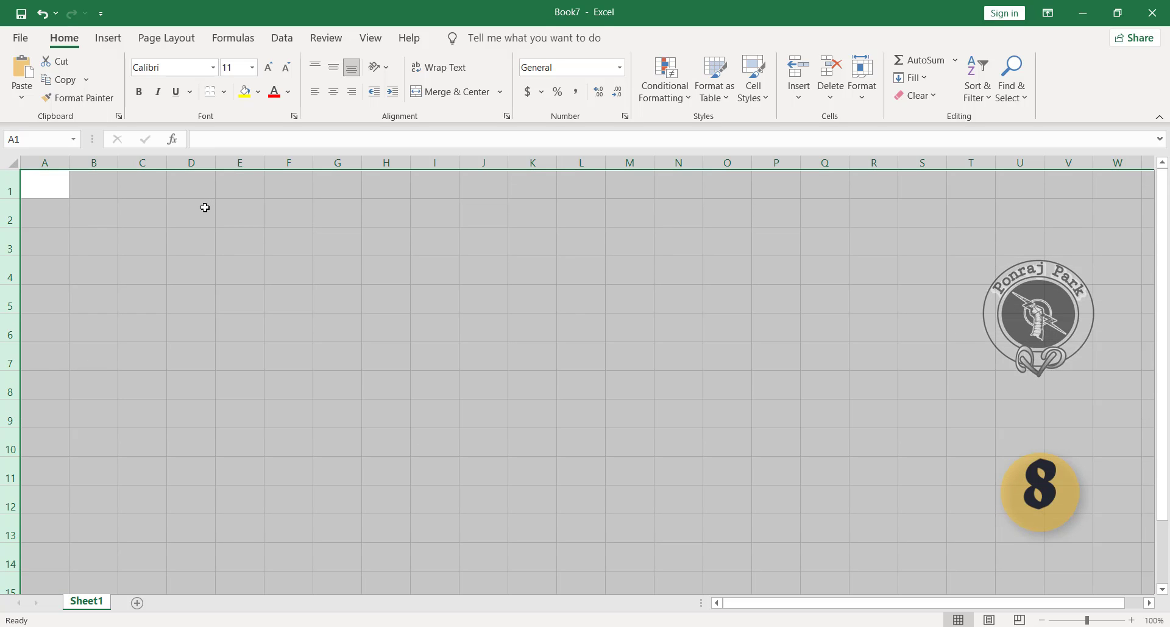
{"action": "key", "text": "ctrl+z"}
{"action": "left_click", "coordinate": [159, 207]}
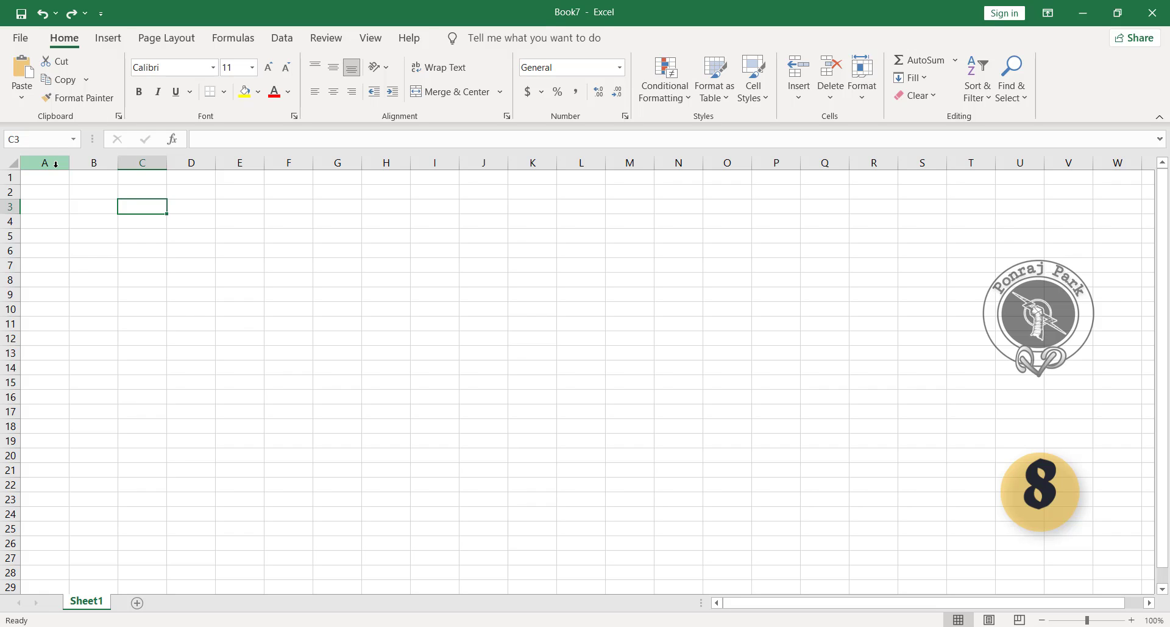
- Widen columns A to I together to one equal width, roughly double the standard width
{"action": "left_click_drag", "start_coordinate": [56, 163], "coordinate": [446, 197]}
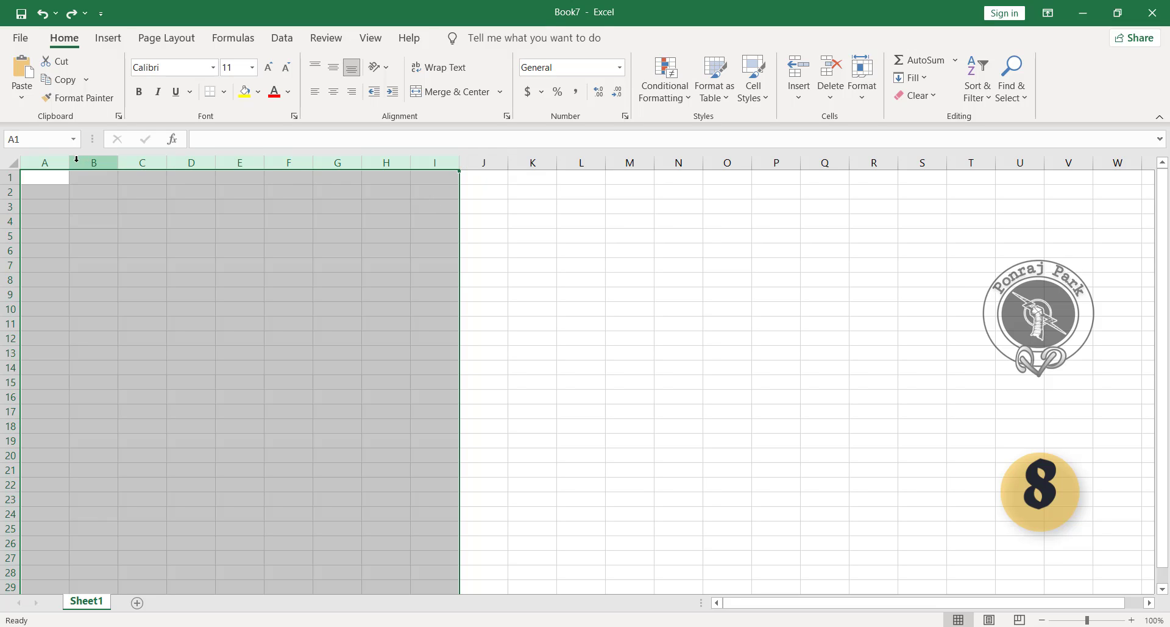
{"action": "left_click_drag", "start_coordinate": [67, 161], "coordinate": [108, 161]}
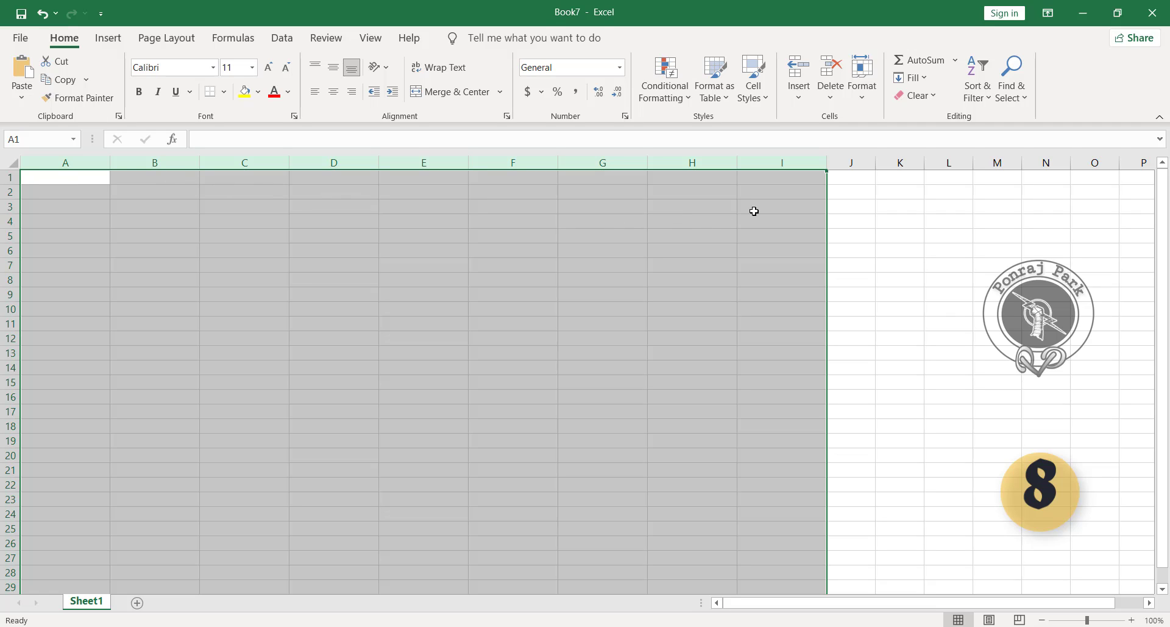
{"action": "left_click", "coordinate": [754, 211]}
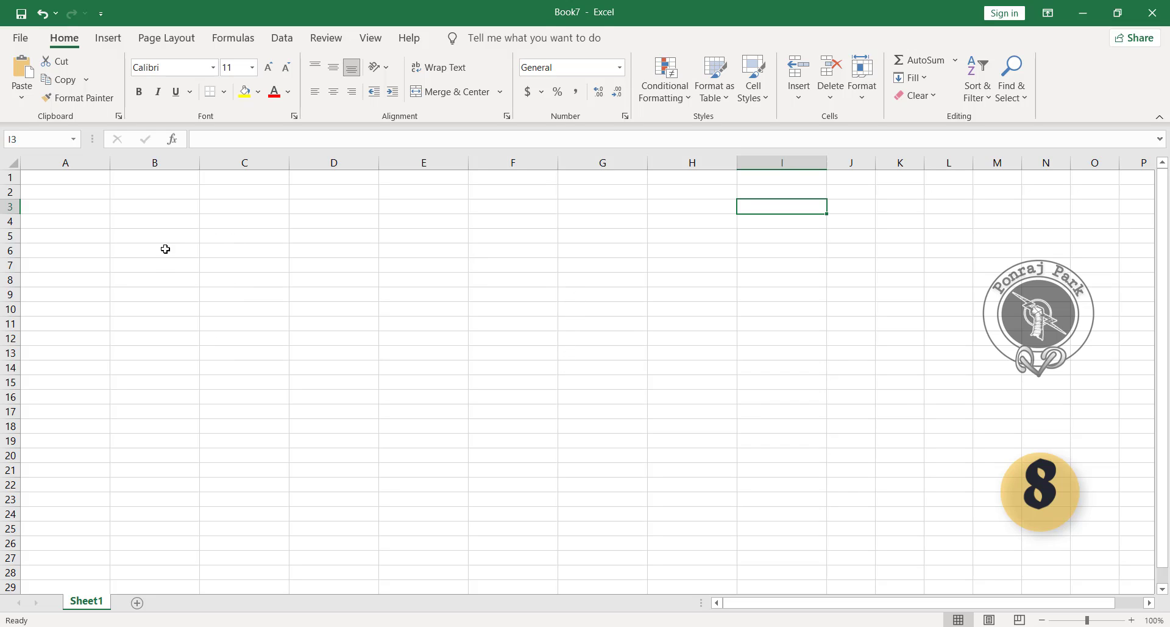
- Enter the text "This is very long sentence example" in cells B7, D7 and G7
{"action": "left_click", "coordinate": [161, 270]}
{"action": "type", "text": "This is very long sentence example"}
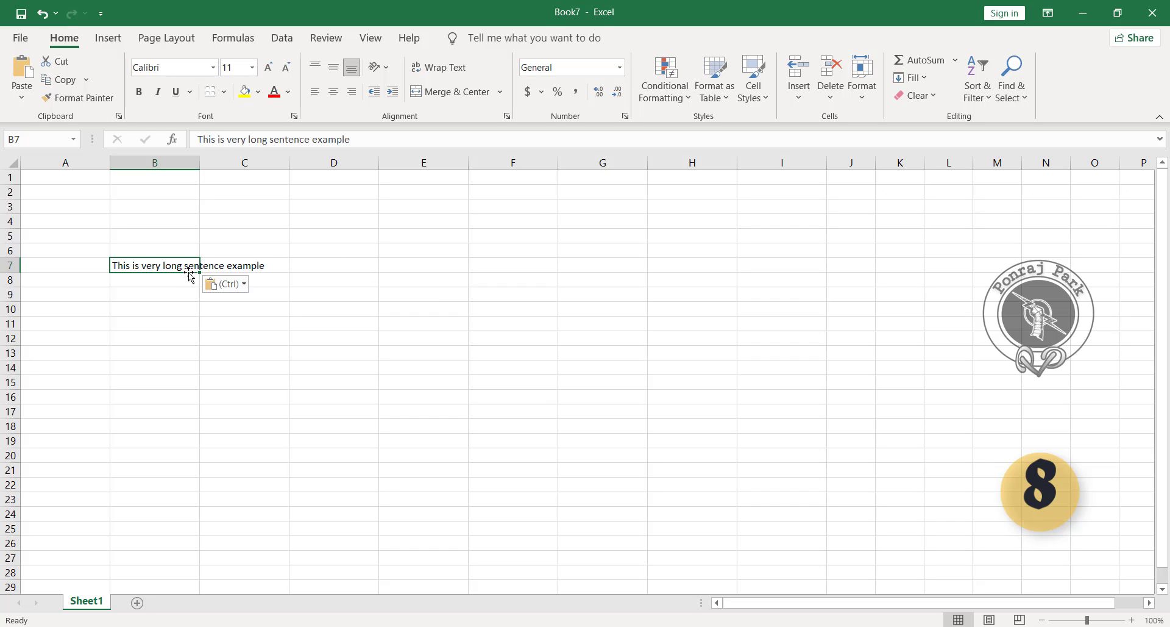
{"action": "left_click", "coordinate": [359, 269]}
{"action": "type", "text": "This is very long sentence example"}
{"action": "left_click", "coordinate": [574, 265]}
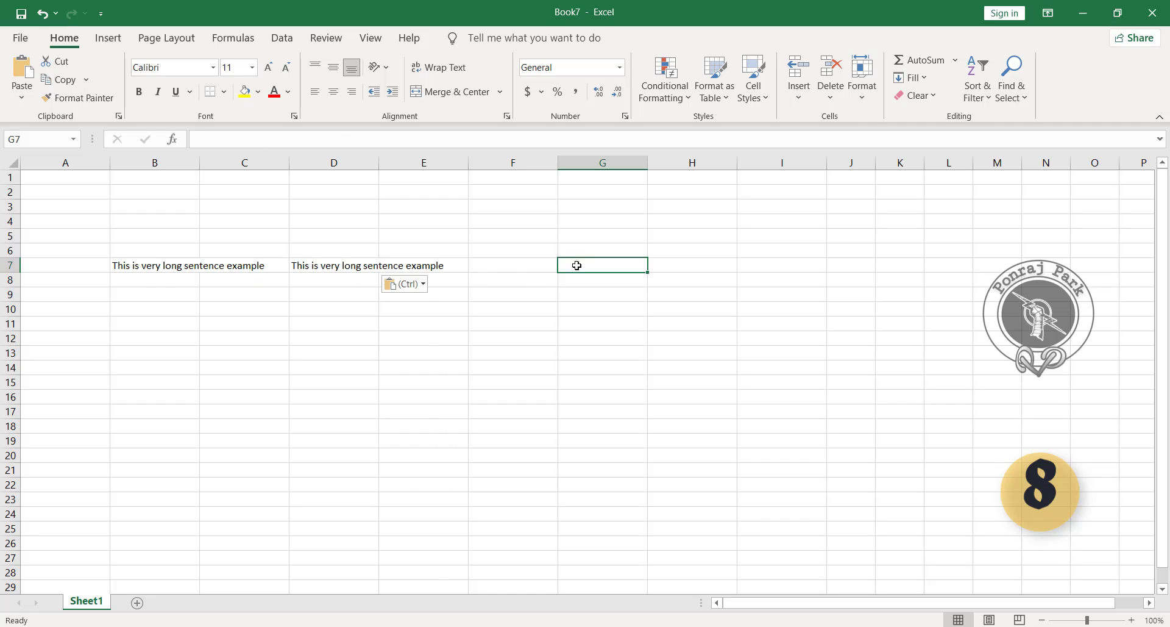
{"action": "type", "text": "This is very long sentence example"}
- AutoFit column B to its sentence and manually widen column D until its text fits
{"action": "left_click", "coordinate": [159, 266]}
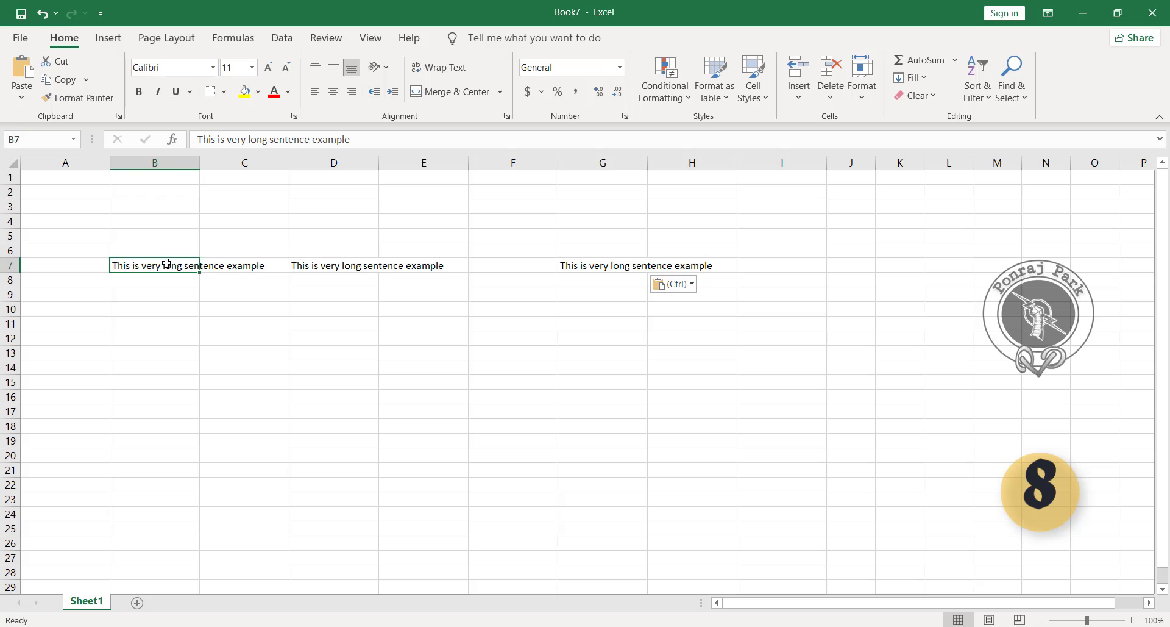
{"action": "double_click", "coordinate": [200, 164]}
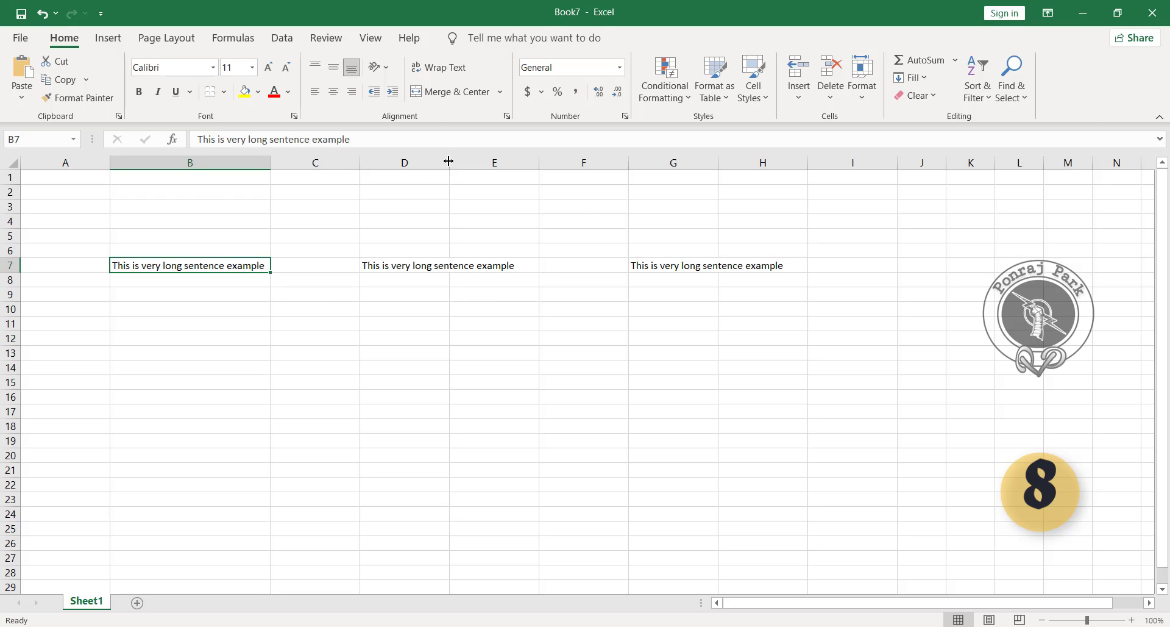
{"action": "left_click_drag", "start_coordinate": [450, 161], "coordinate": [517, 161]}
{"action": "left_click_drag", "start_coordinate": [516, 161], "coordinate": [516, 161]}
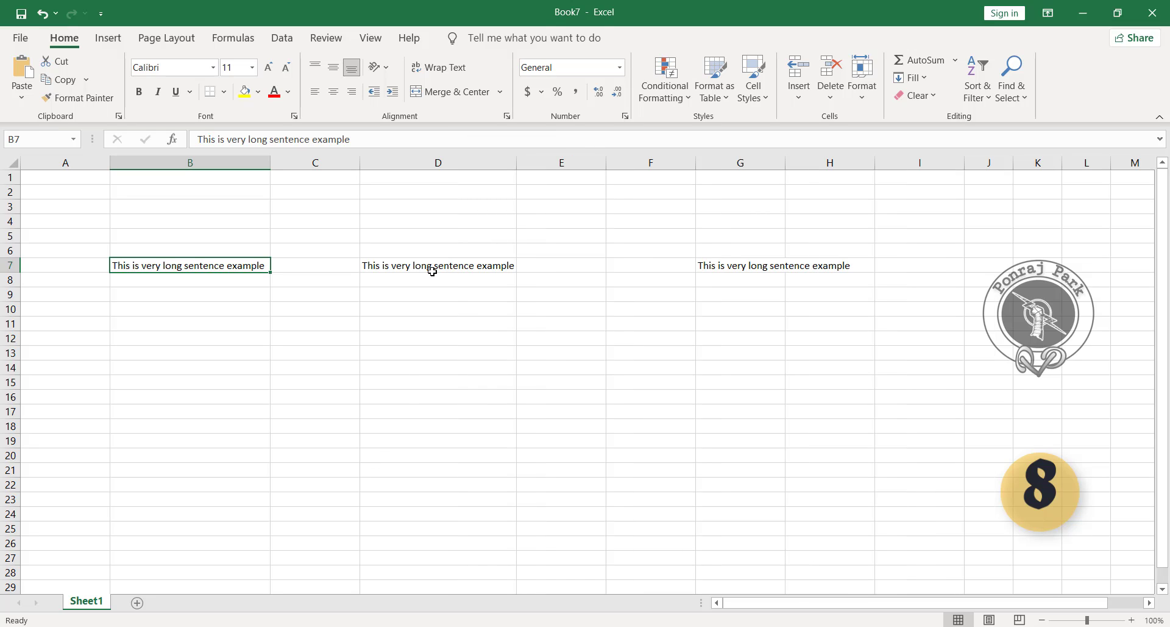
- Enter "This is very long sentence example" in cells G9, H7 and I7 as well
{"action": "left_click", "coordinate": [754, 302]}
{"action": "type", "text": "This is very long sentence example"}
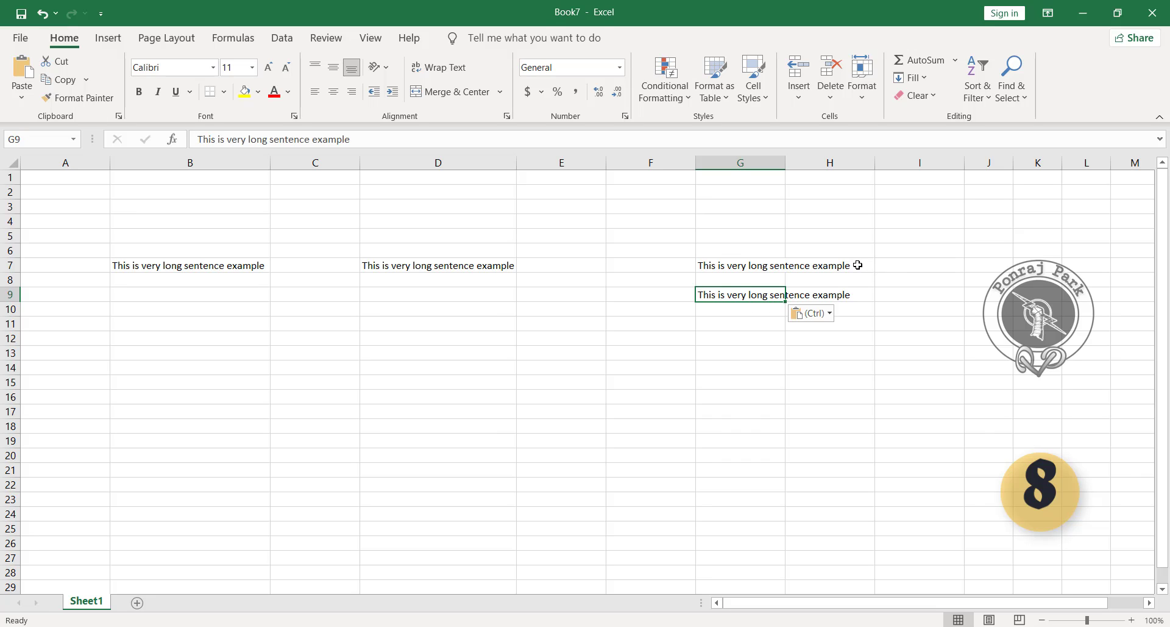
{"action": "left_click", "coordinate": [847, 271]}
{"action": "type", "text": "This is very long sentence example"}
{"action": "left_click", "coordinate": [950, 273]}
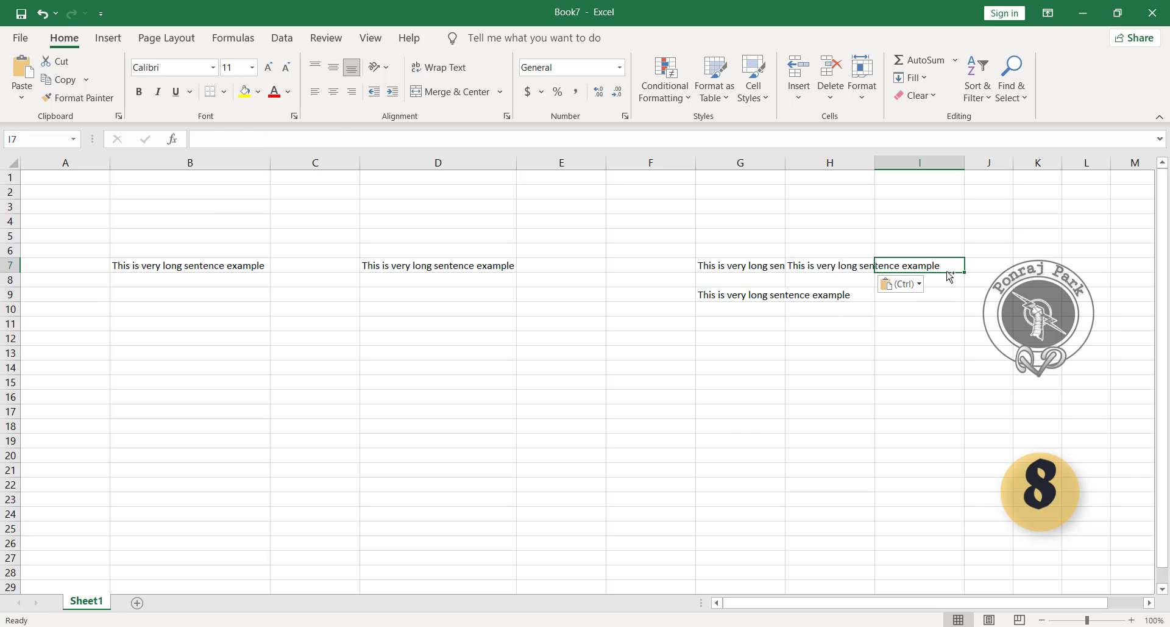
{"action": "type", "text": "This is very long sentence example"}
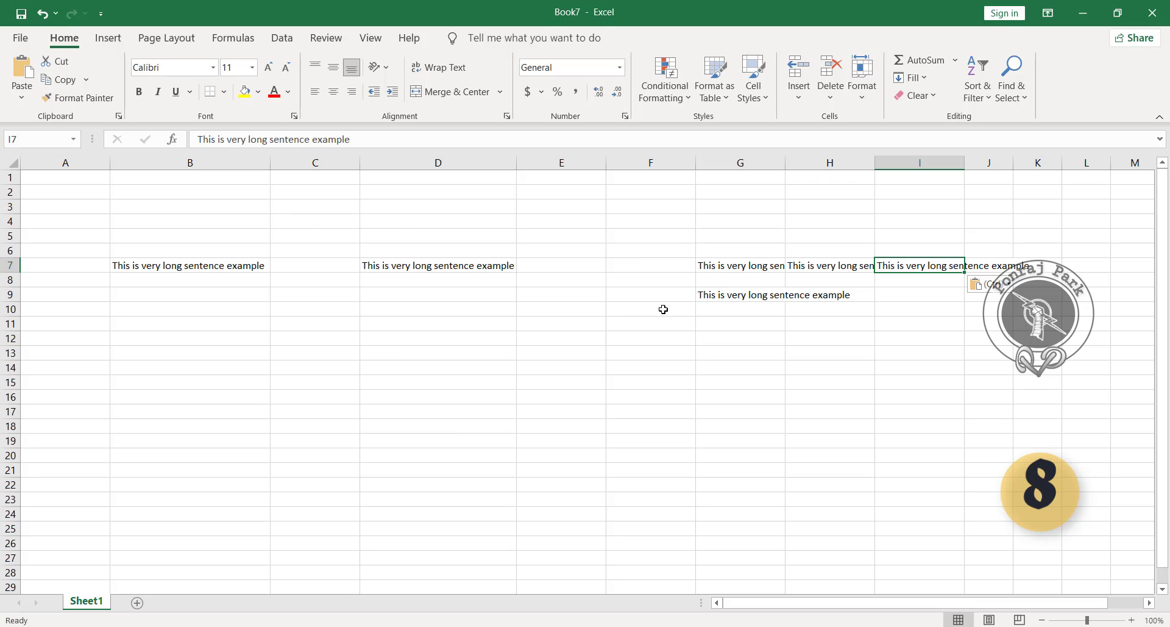
- AutoFit all columns of the sheet at once and check the sentences in G7, H7, G9 and I7
{"action": "left_click", "coordinate": [12, 162]}
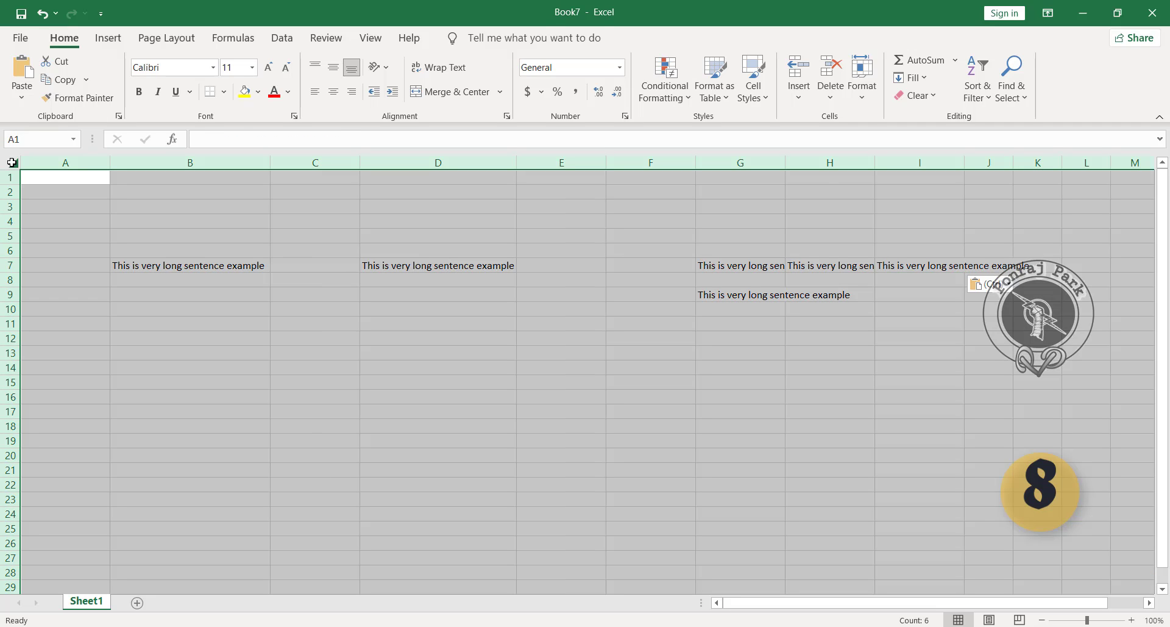
{"action": "double_click", "coordinate": [109, 161]}
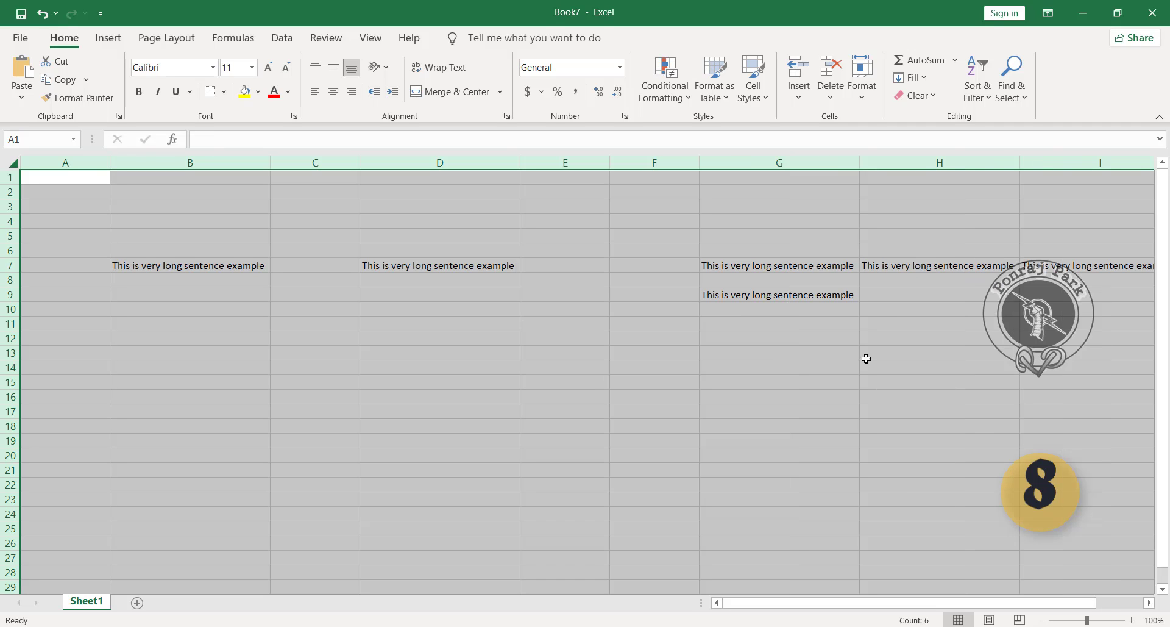
{"action": "left_click", "coordinate": [846, 267]}
{"action": "left_click", "coordinate": [908, 269]}
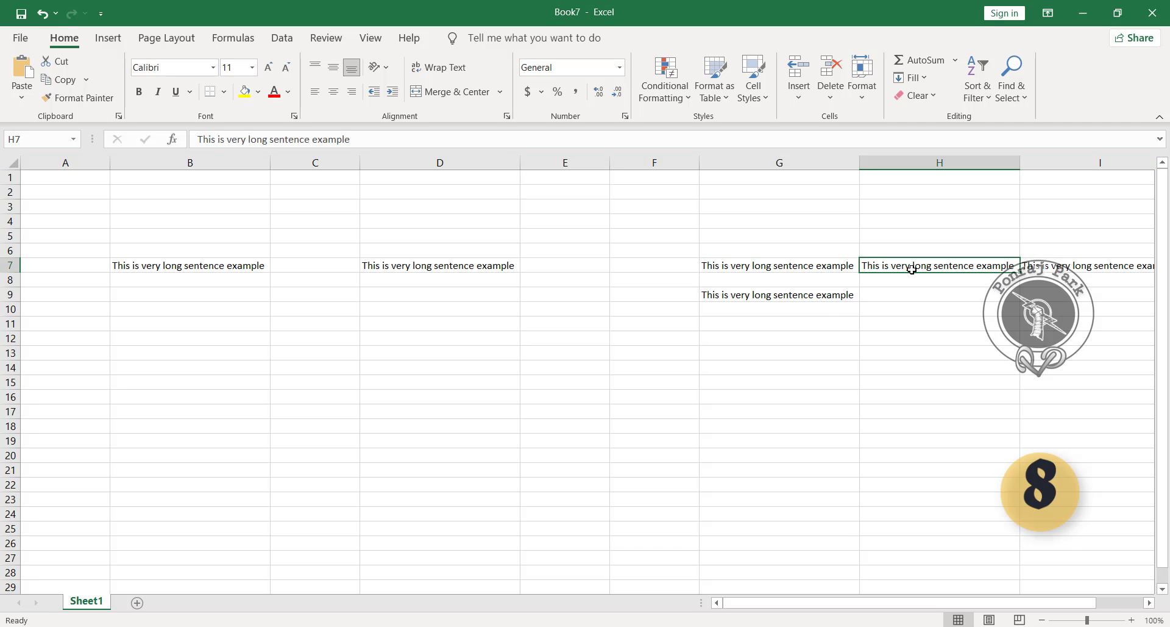
{"action": "left_click", "coordinate": [826, 304]}
{"action": "left_click", "coordinate": [1063, 271]}
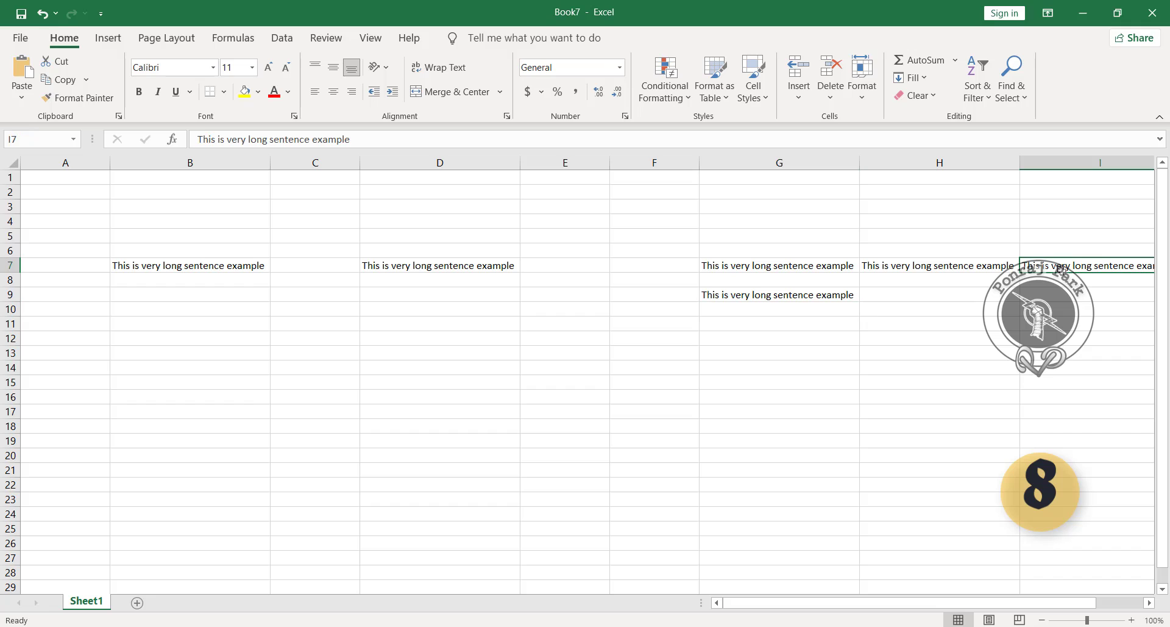
{"action": "left_click_drag", "start_coordinate": [754, 612], "coordinate": [700, 597]}
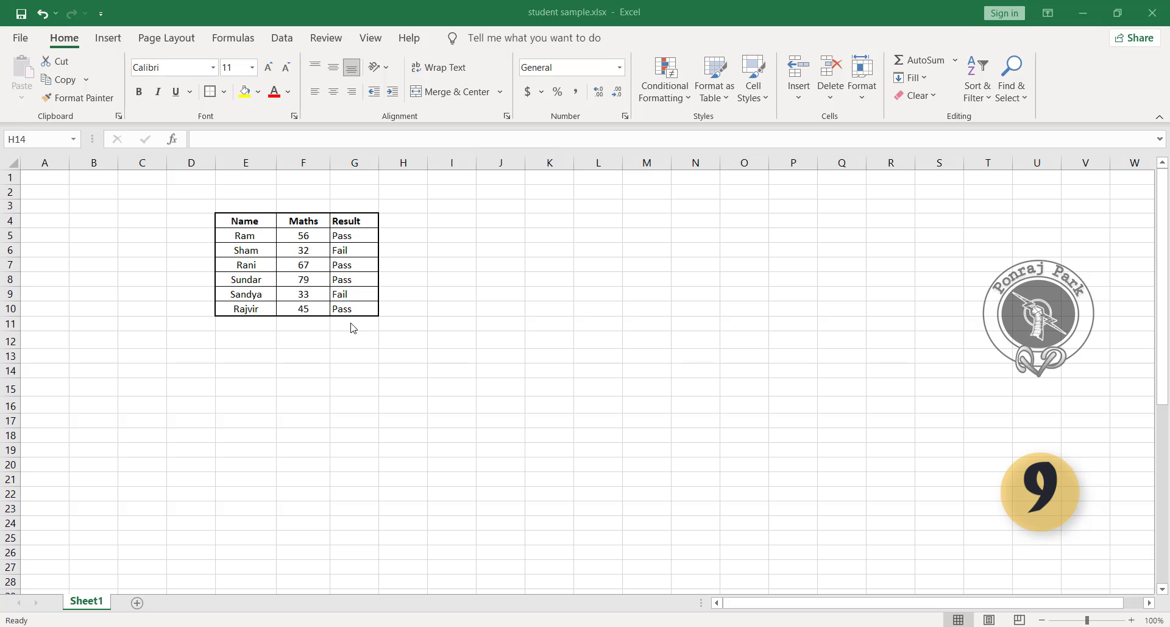
{"action": "left_click", "coordinate": [399, 239]}
{"action": "left_click", "coordinate": [397, 239]}
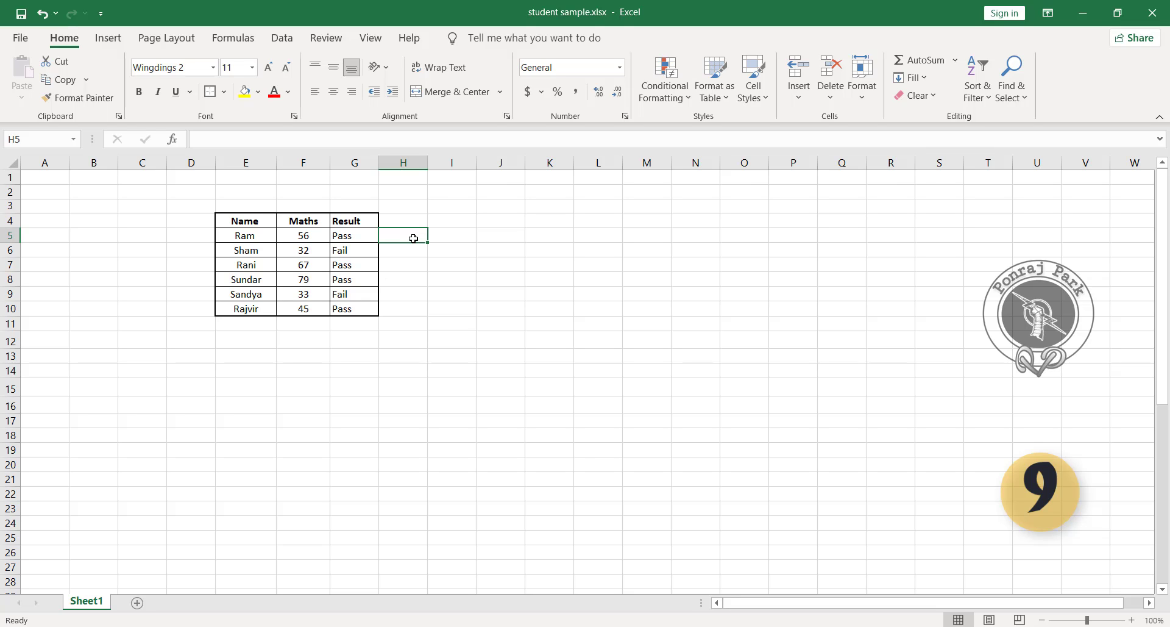
{"action": "left_click", "coordinate": [414, 264]}
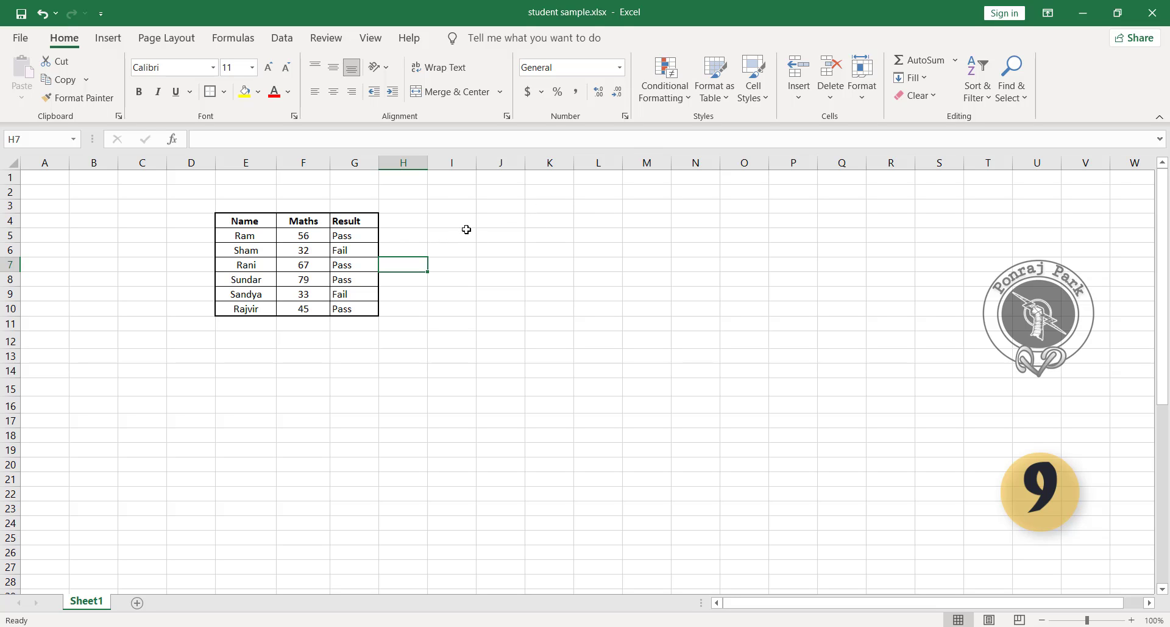
- Insert the check mark symbol with character code 80 from the Wingdings 2 font in cell H5
{"action": "left_click", "coordinate": [419, 235]}
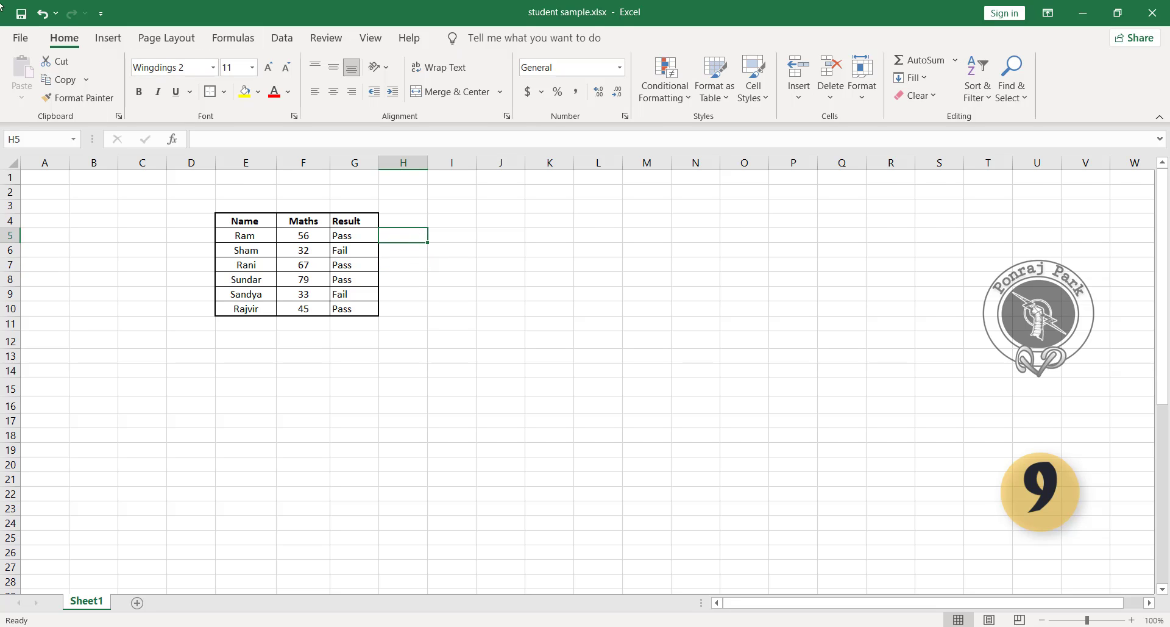
{"action": "left_click", "coordinate": [101, 42]}
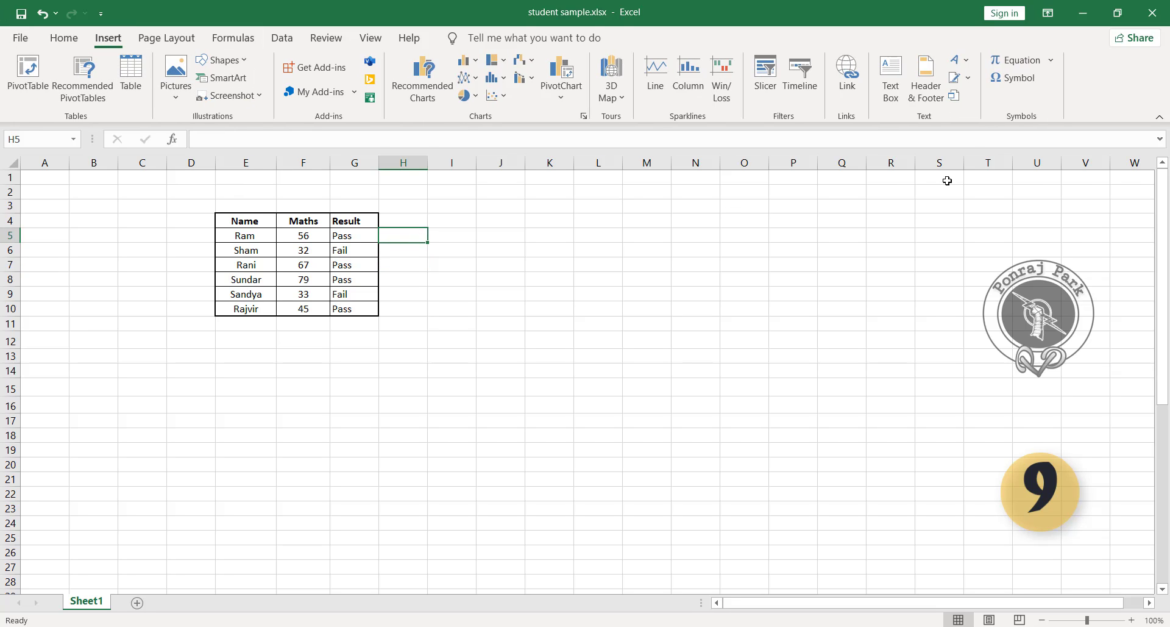
{"action": "left_click", "coordinate": [1015, 78]}
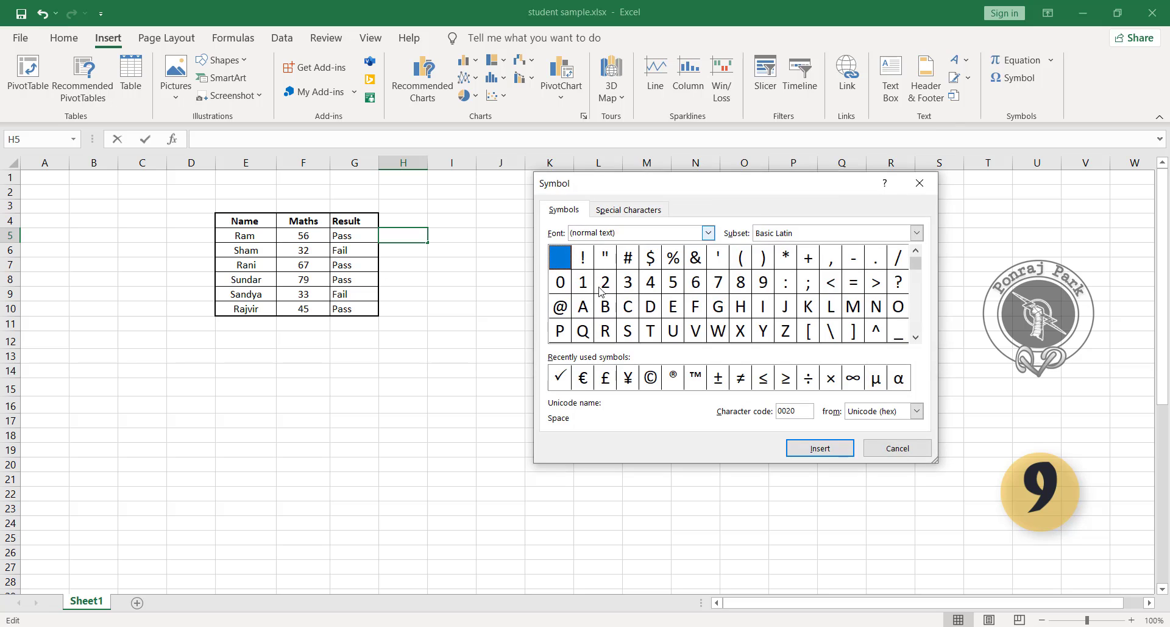
{"action": "left_click", "coordinate": [677, 235]}
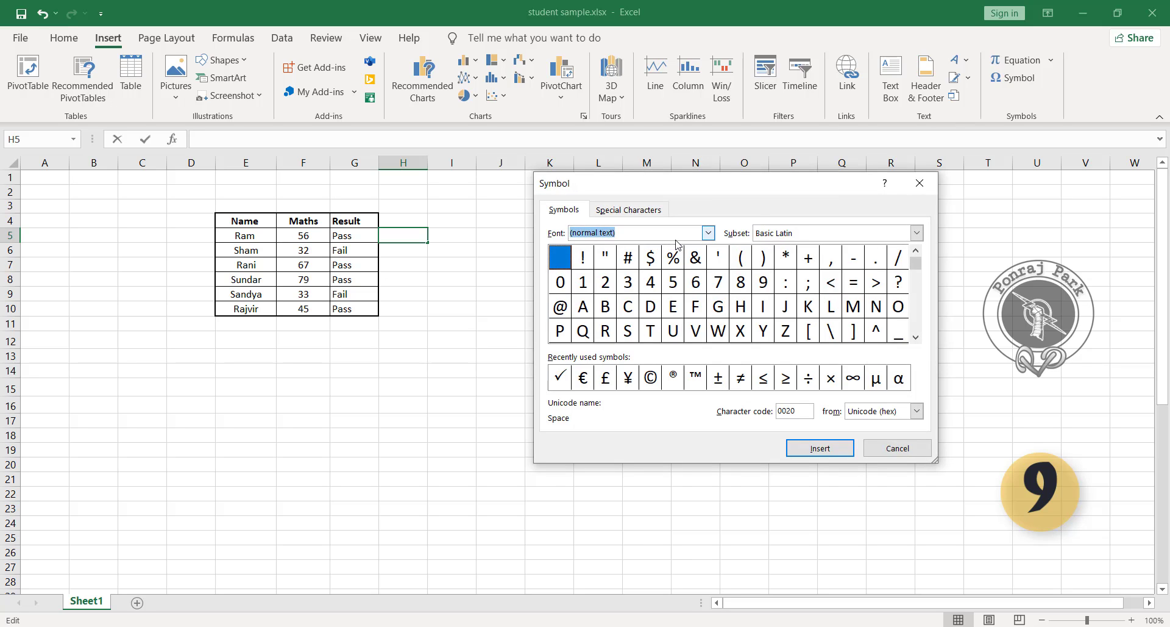
{"action": "left_click", "coordinate": [708, 232]}
{"action": "type", "text": "wind"}
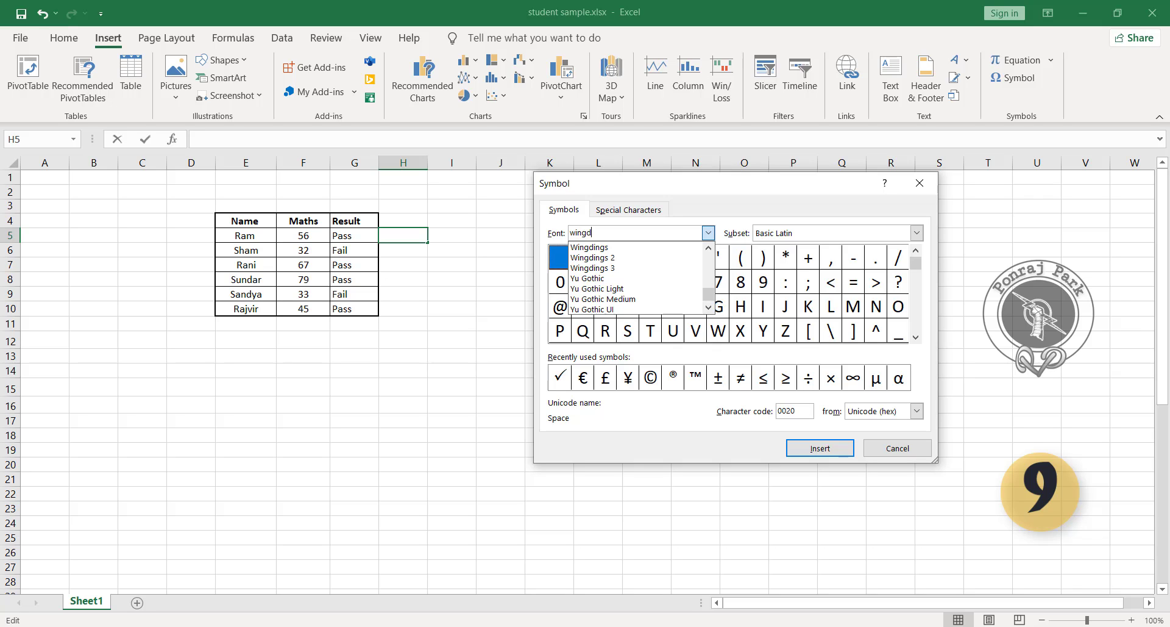
{"action": "left_click", "coordinate": [600, 259]}
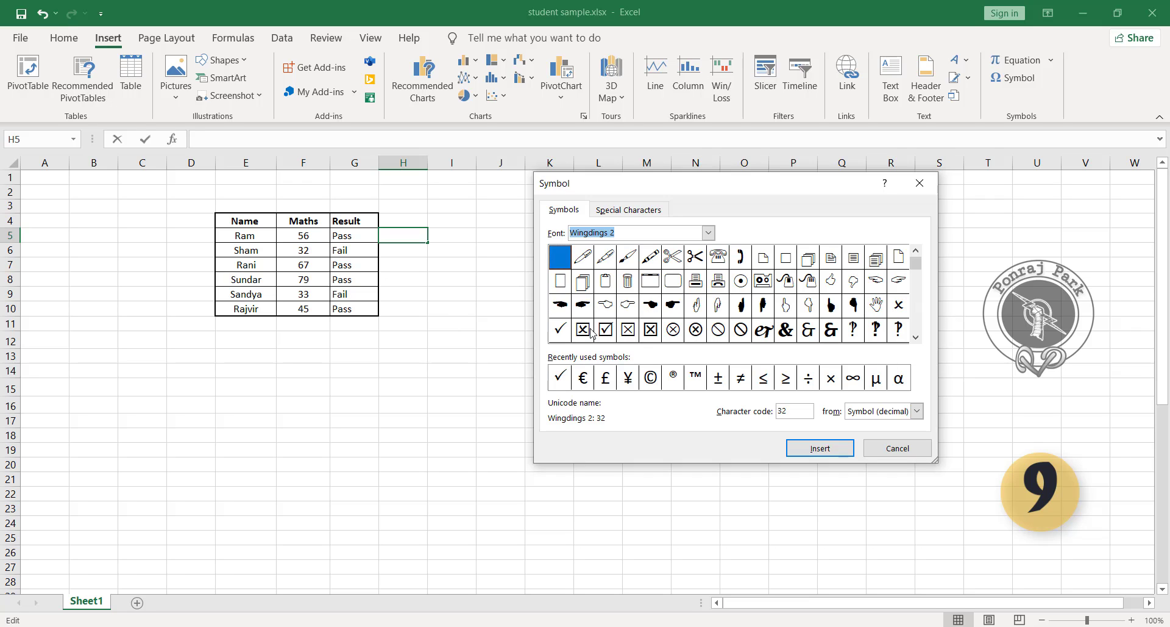
{"action": "left_click", "coordinate": [560, 331]}
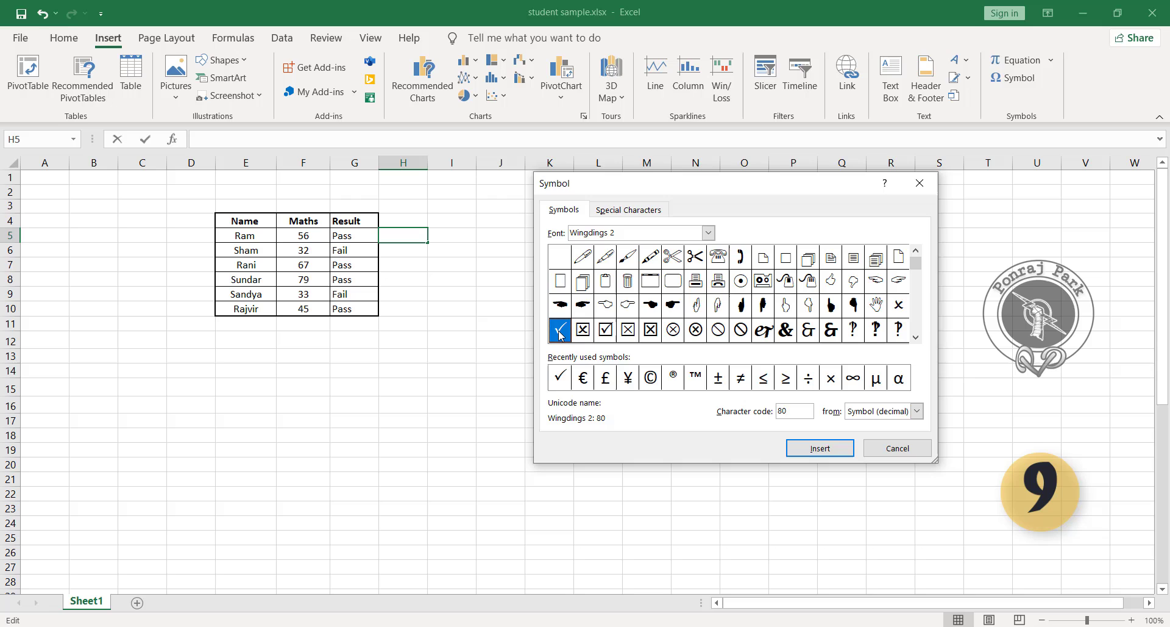
{"action": "left_click", "coordinate": [819, 449]}
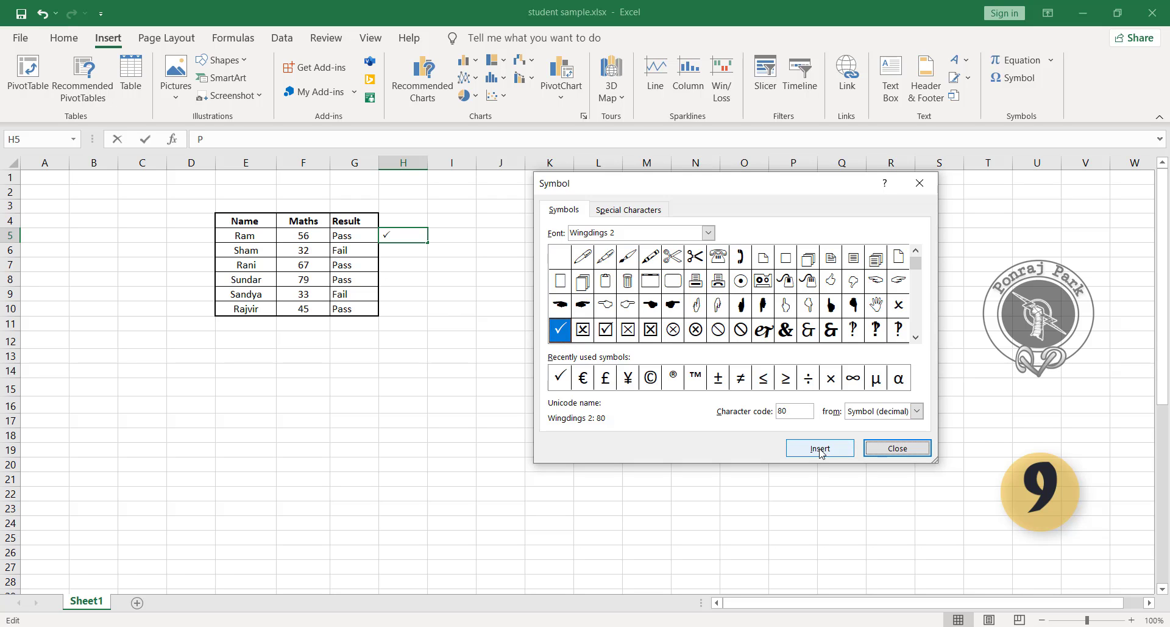
{"action": "left_click", "coordinate": [871, 445]}
{"action": "left_click", "coordinate": [407, 264]}
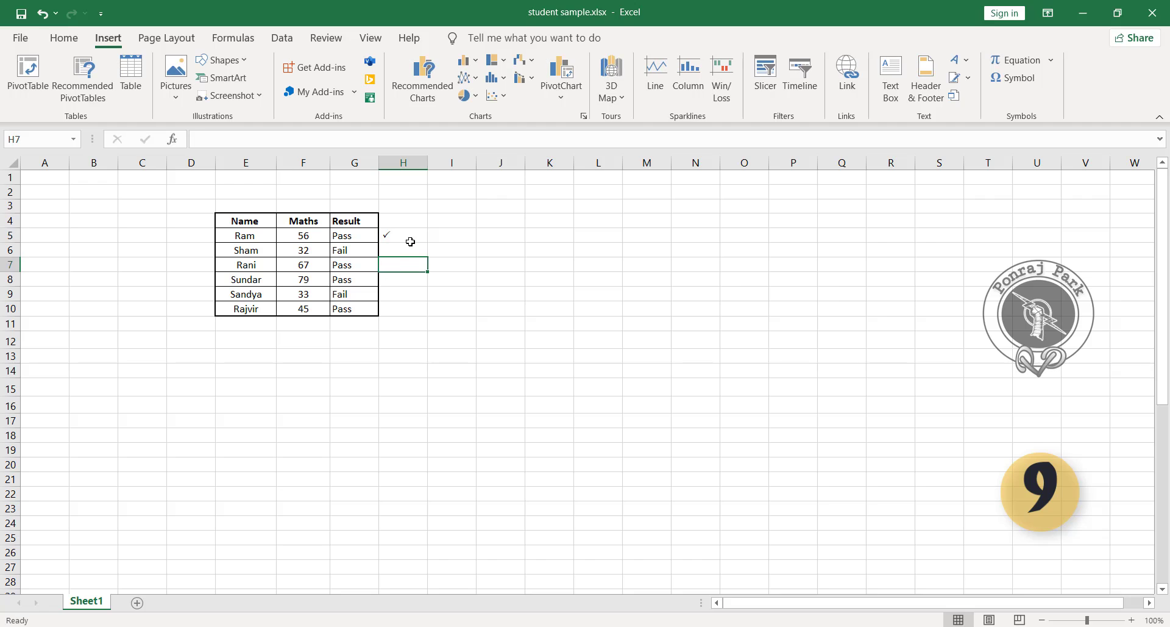
- Clear the check mark from cell H5
{"action": "left_click", "coordinate": [410, 242]}
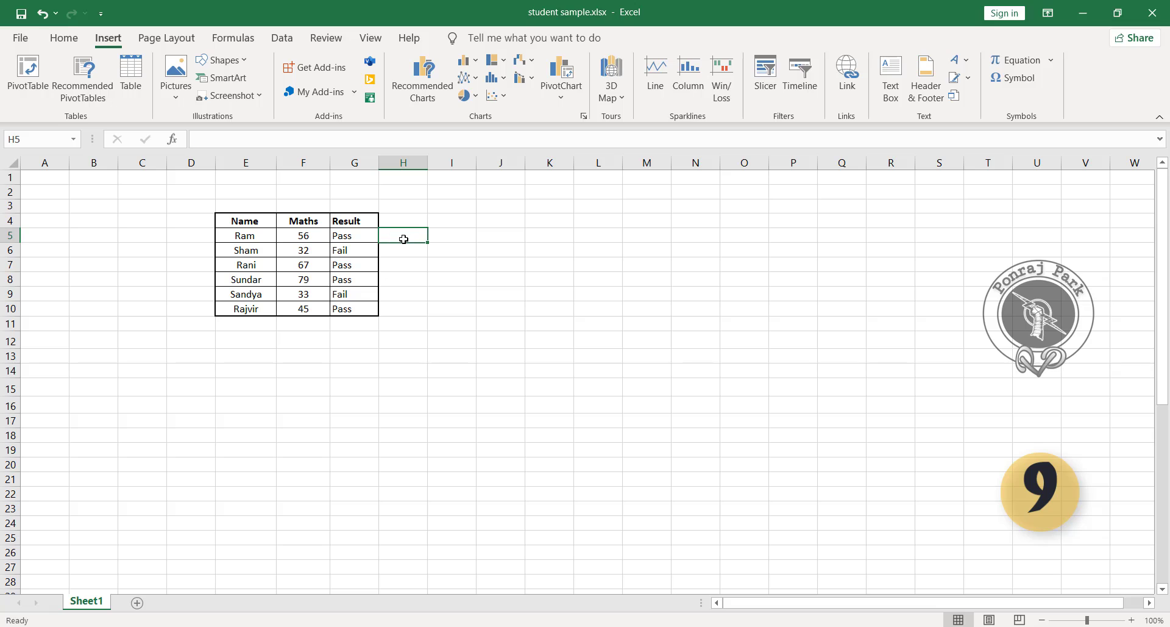
{"action": "left_click", "coordinate": [431, 250]}
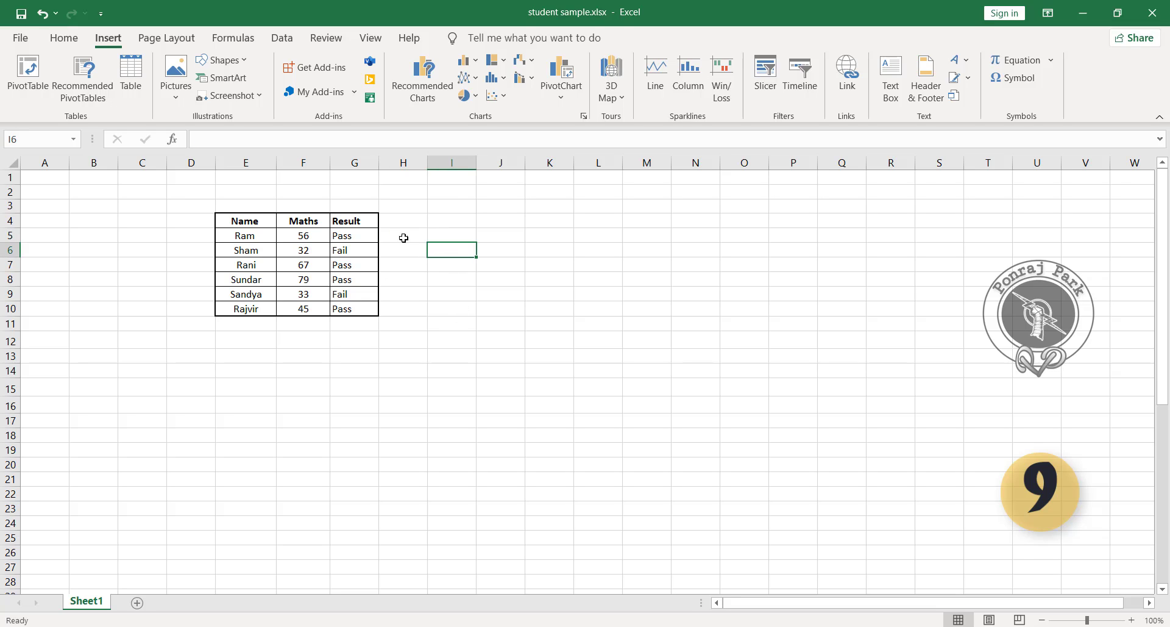
- Set the font of cells H4:H10 beside the Result column to Wingdings 2
{"action": "left_click_drag", "start_coordinate": [404, 224], "coordinate": [385, 302]}
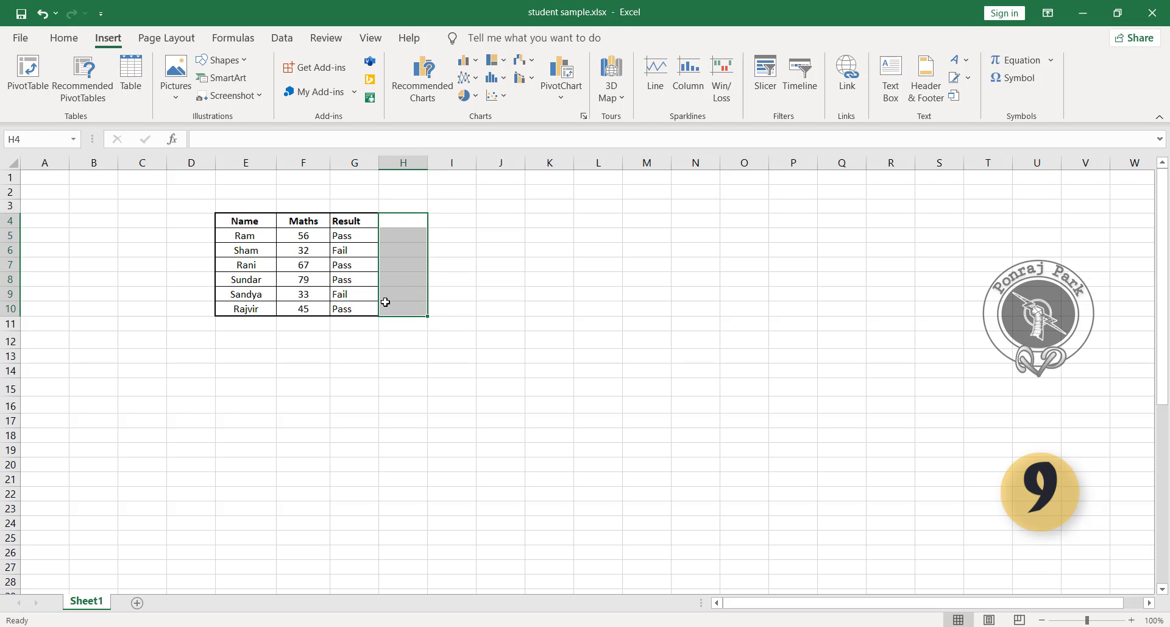
{"action": "left_click", "coordinate": [64, 38]}
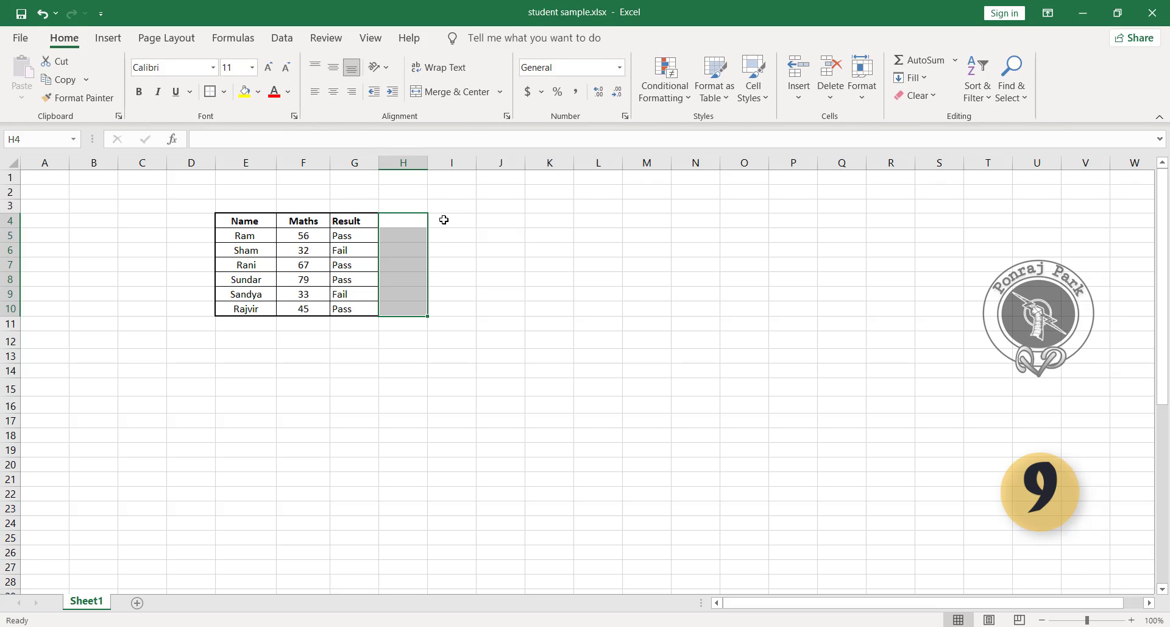
{"action": "left_click", "coordinate": [177, 67]}
{"action": "type", "text": "Wingdings"}
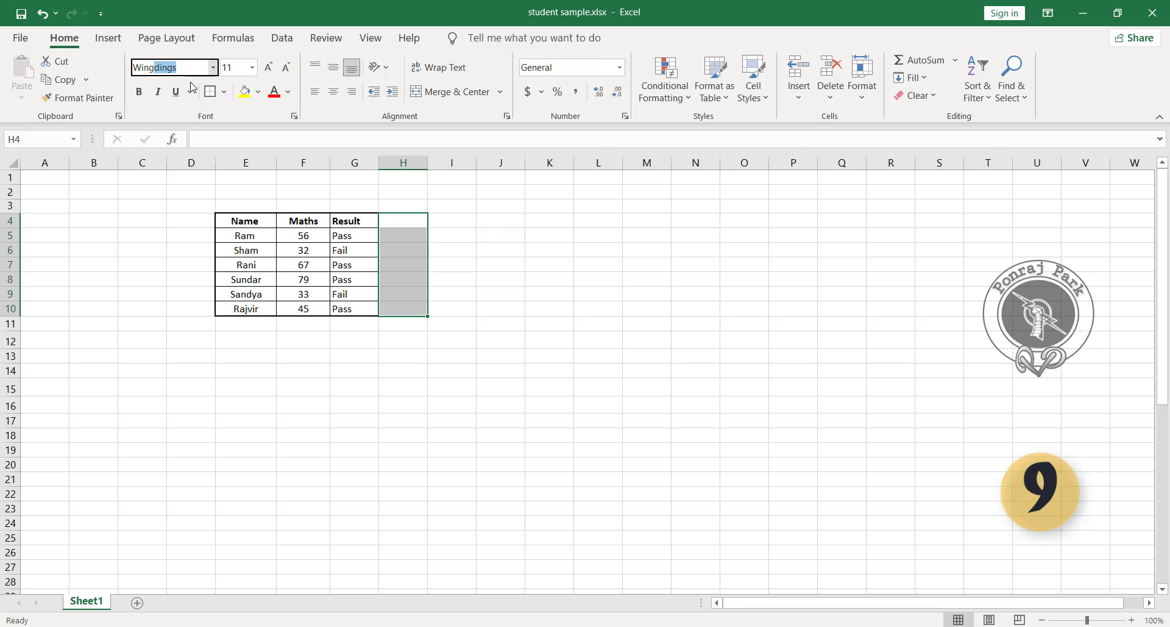
{"action": "key", "text": "Right"}
{"action": "key", "text": "Return"}
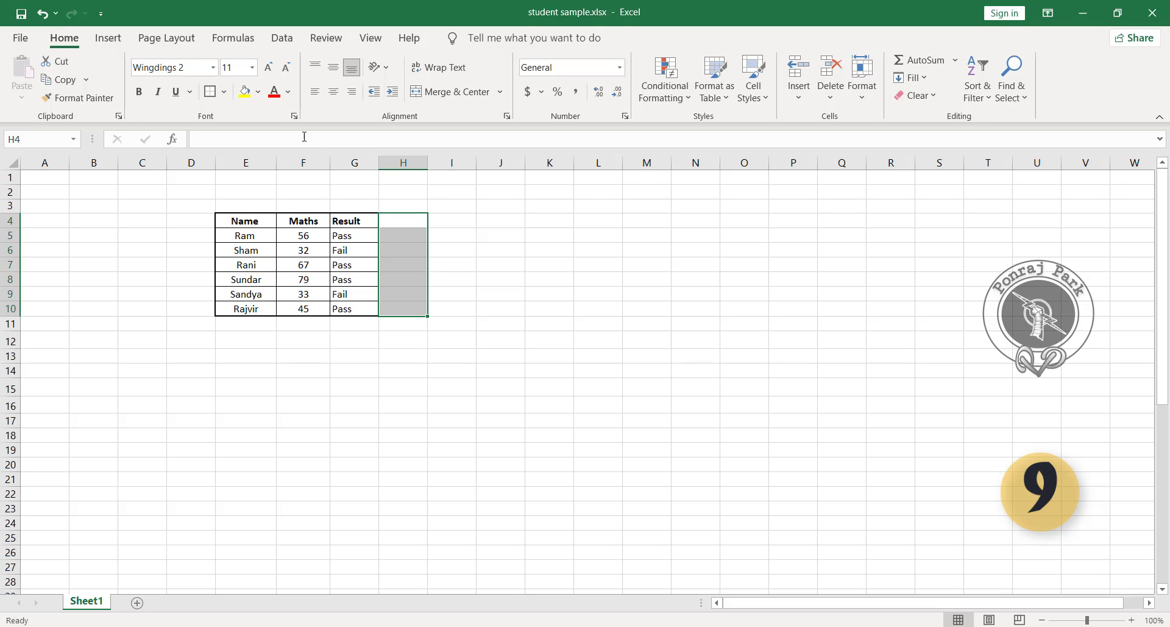
- Enter a check mark (capital P) in H5 and a cross (capital O) in H6
{"action": "left_click", "coordinate": [410, 235]}
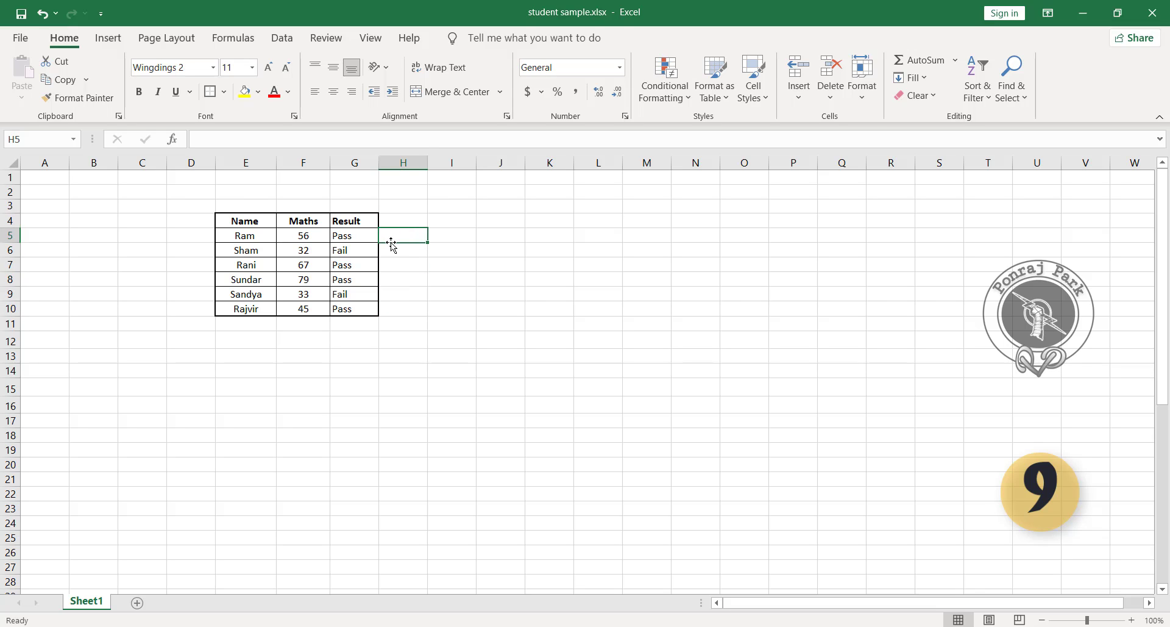
{"action": "type", "text": "P"}
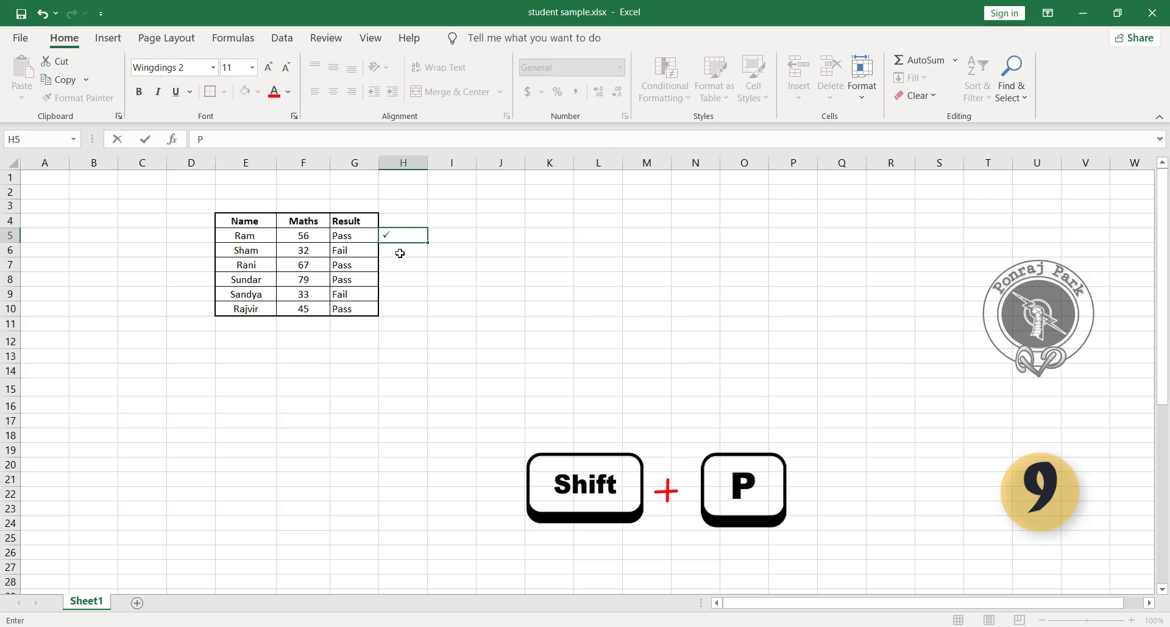
{"action": "key", "text": "Return"}
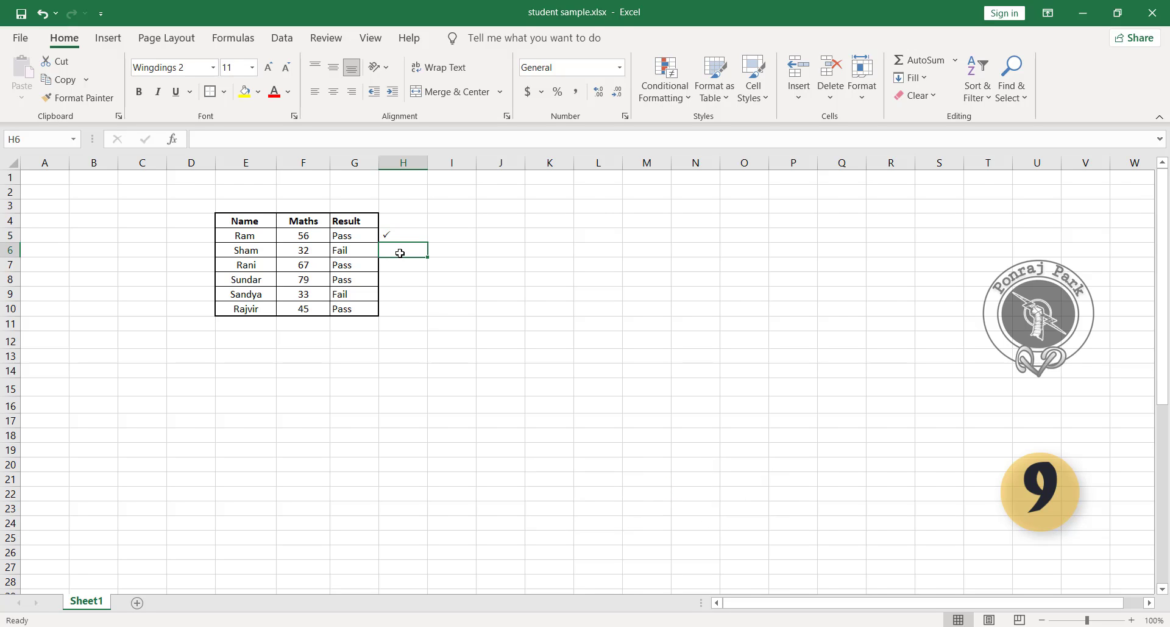
{"action": "type", "text": "O"}
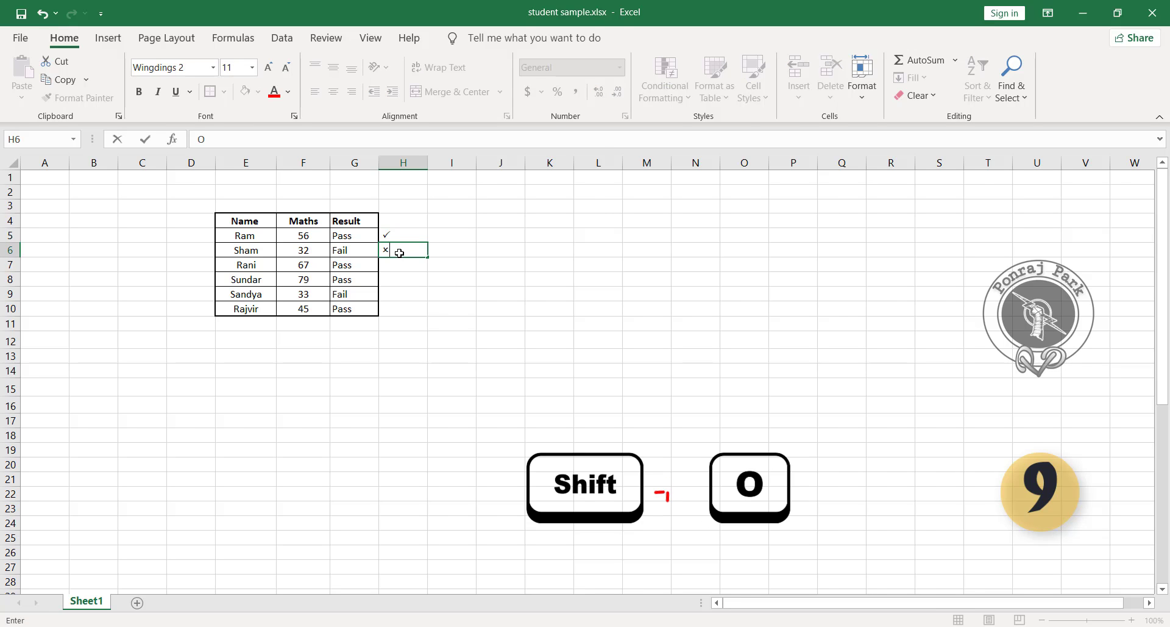
{"action": "left_click", "coordinate": [400, 266]}
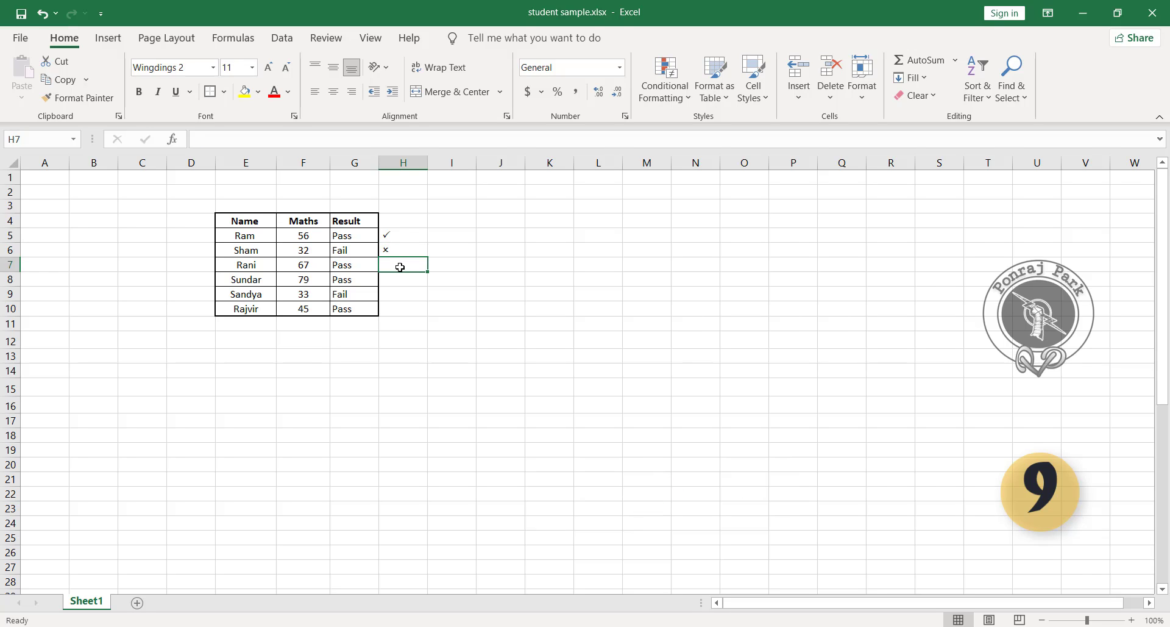
- Enter a check mark (P) in H7, H8 and H10 and a cross (O) in H9, matching the Pass and Fail results
{"action": "type", "text": "P"}
{"action": "key", "text": "Return"}
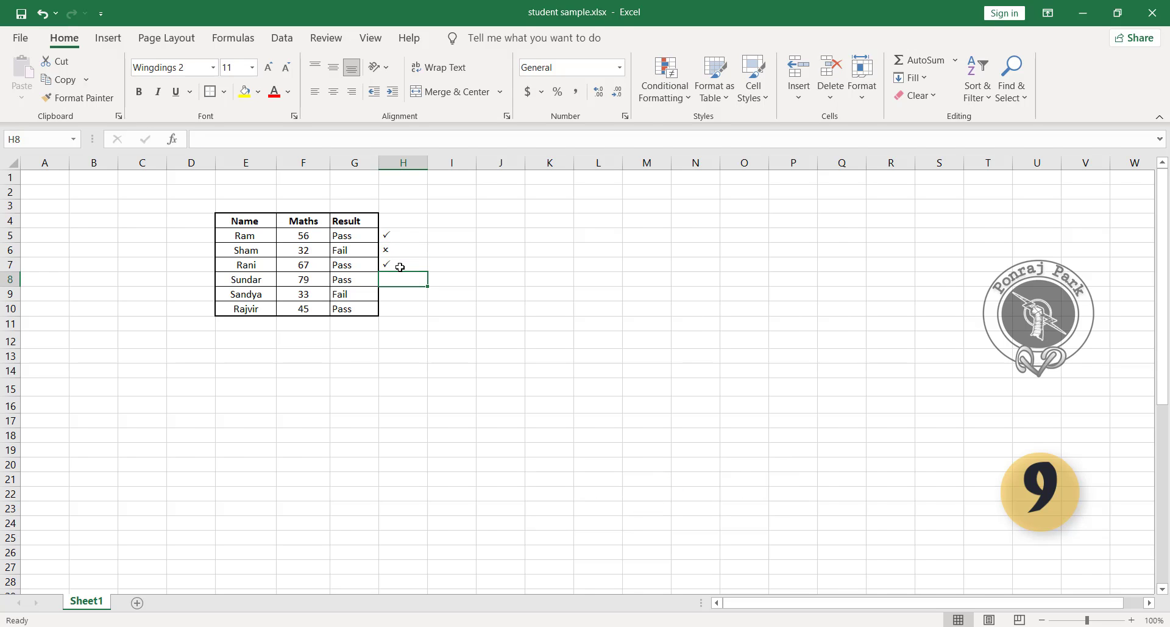
{"action": "type", "text": "P"}
{"action": "key", "text": "Return"}
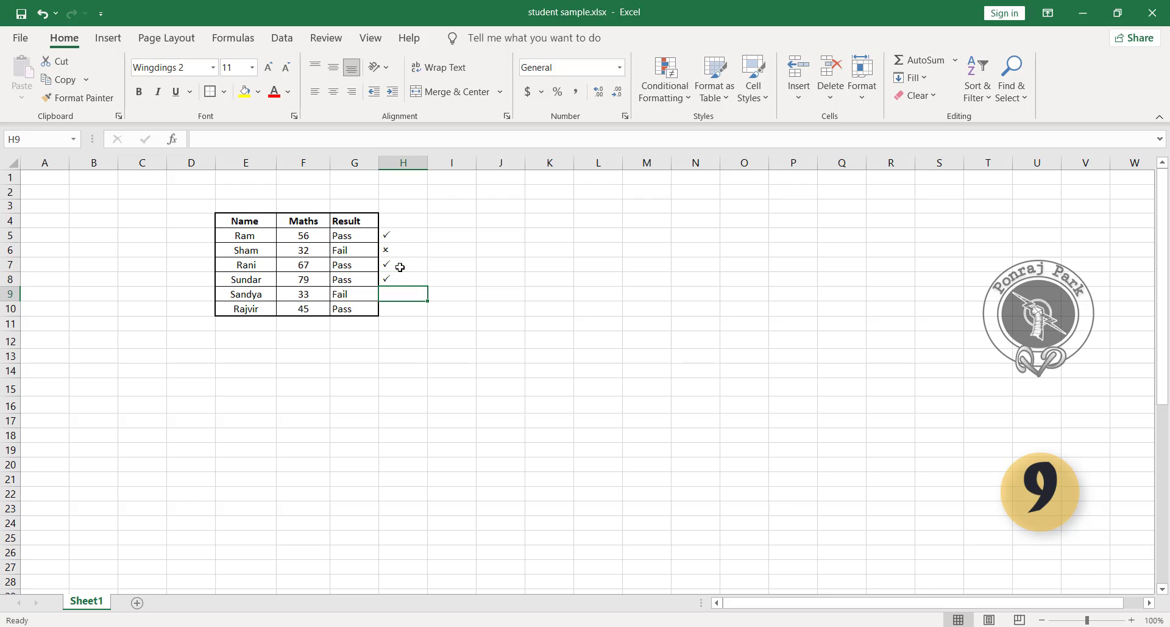
{"action": "type", "text": "o"}
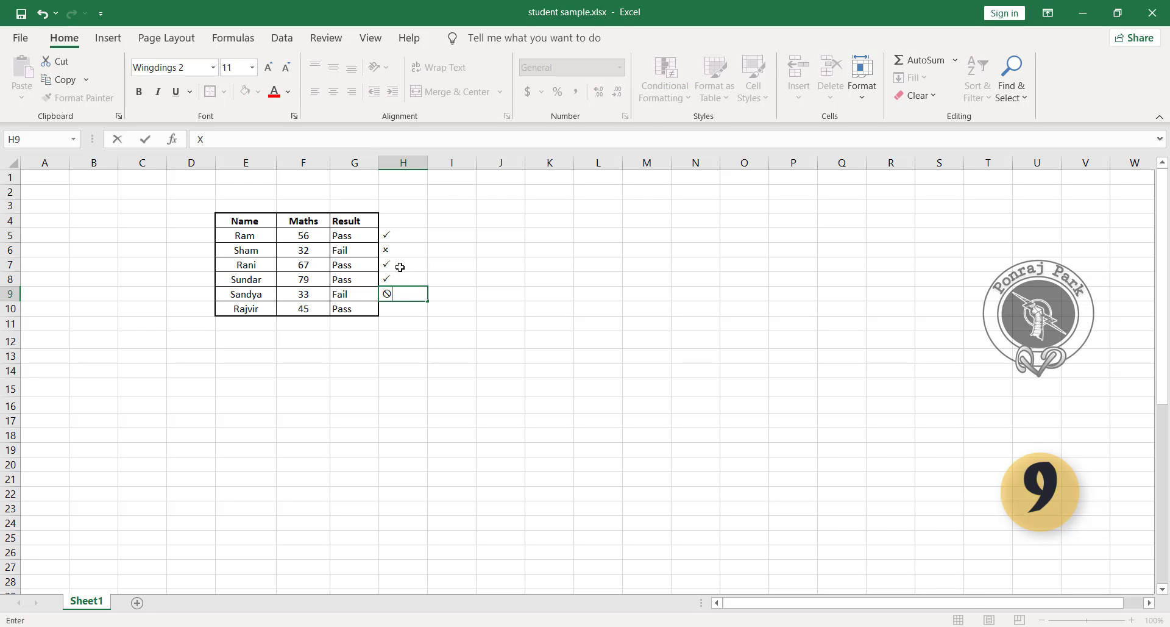
{"action": "key", "text": "BackSpace"}
{"action": "type", "text": "O"}
{"action": "key", "text": "Return"}
{"action": "type", "text": "P"}
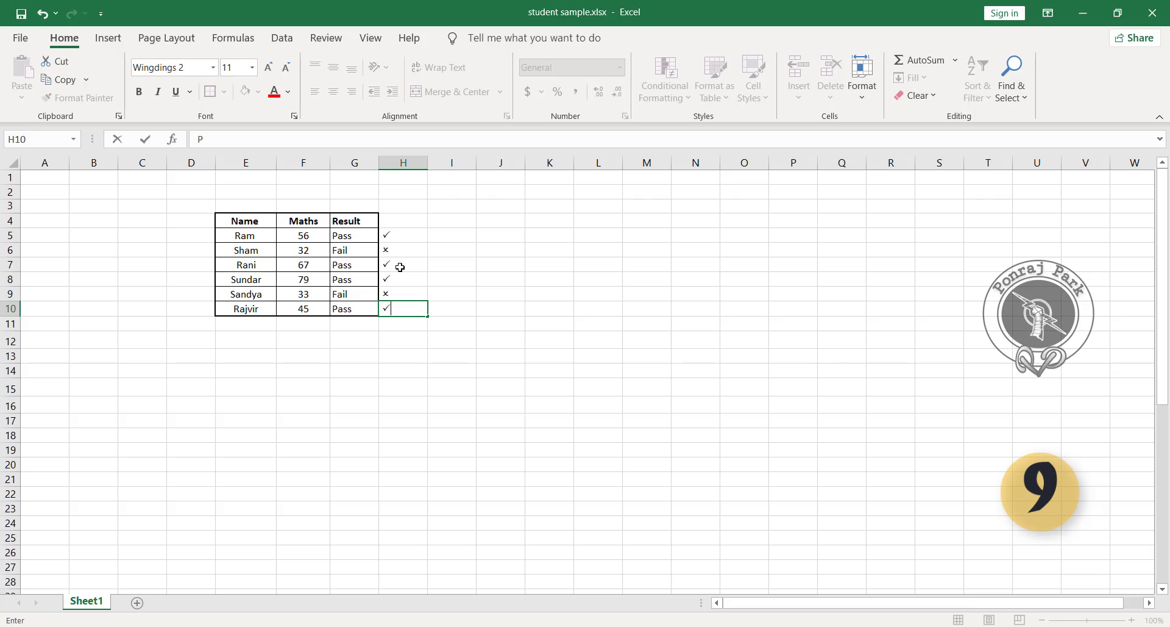
{"action": "left_click", "coordinate": [407, 237]}
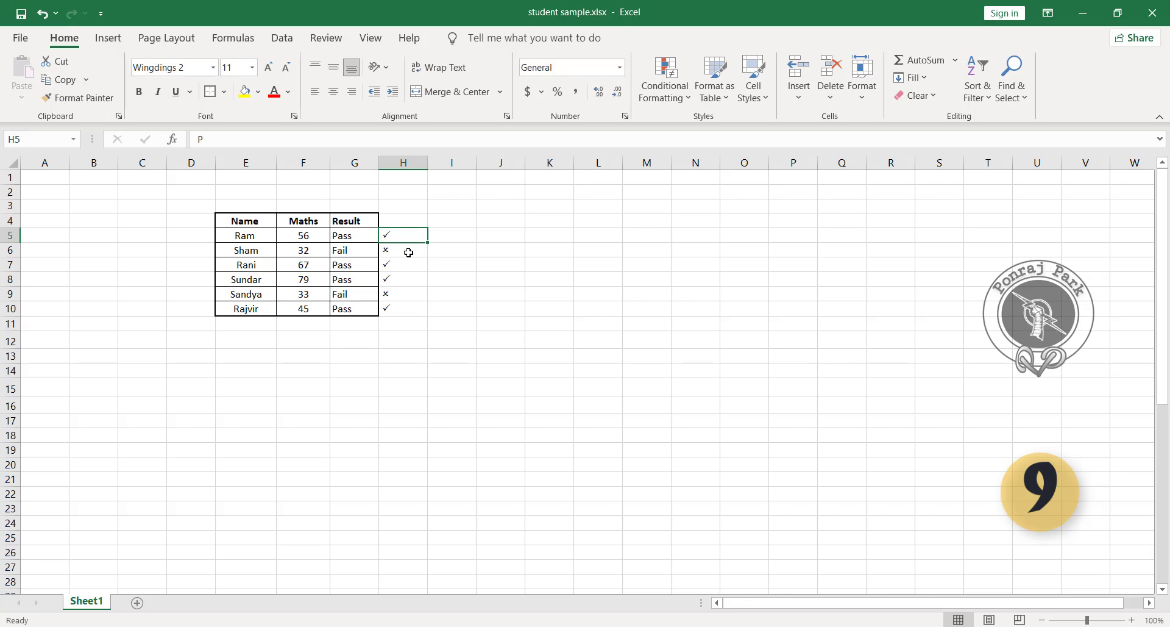
{"action": "left_click", "coordinate": [408, 253]}
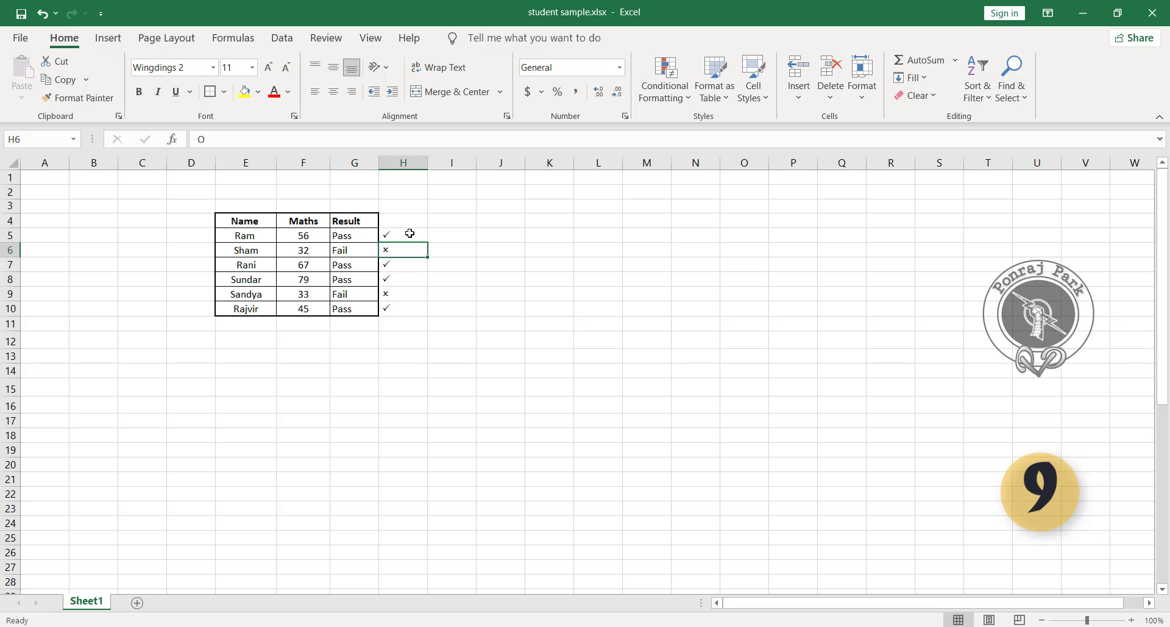
{"action": "left_click", "coordinate": [401, 334]}
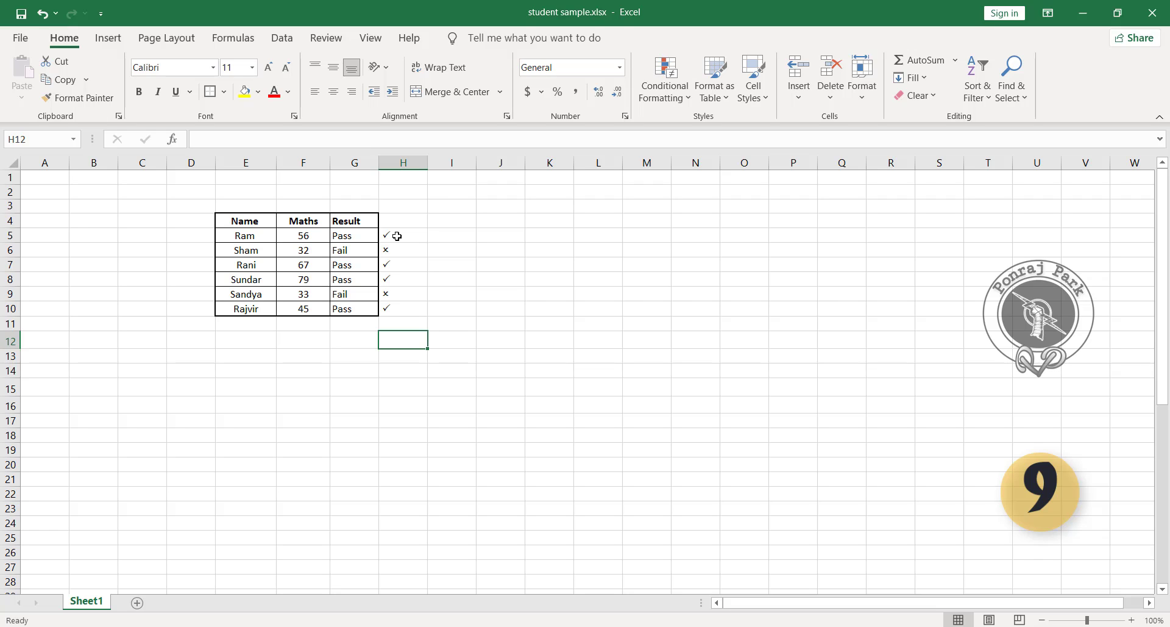
- Add an Equal To conditional formatting rule to H5:H10 giving cells equal to P a Green Fill with Dark Green Text
{"action": "left_click_drag", "start_coordinate": [397, 236], "coordinate": [390, 311]}
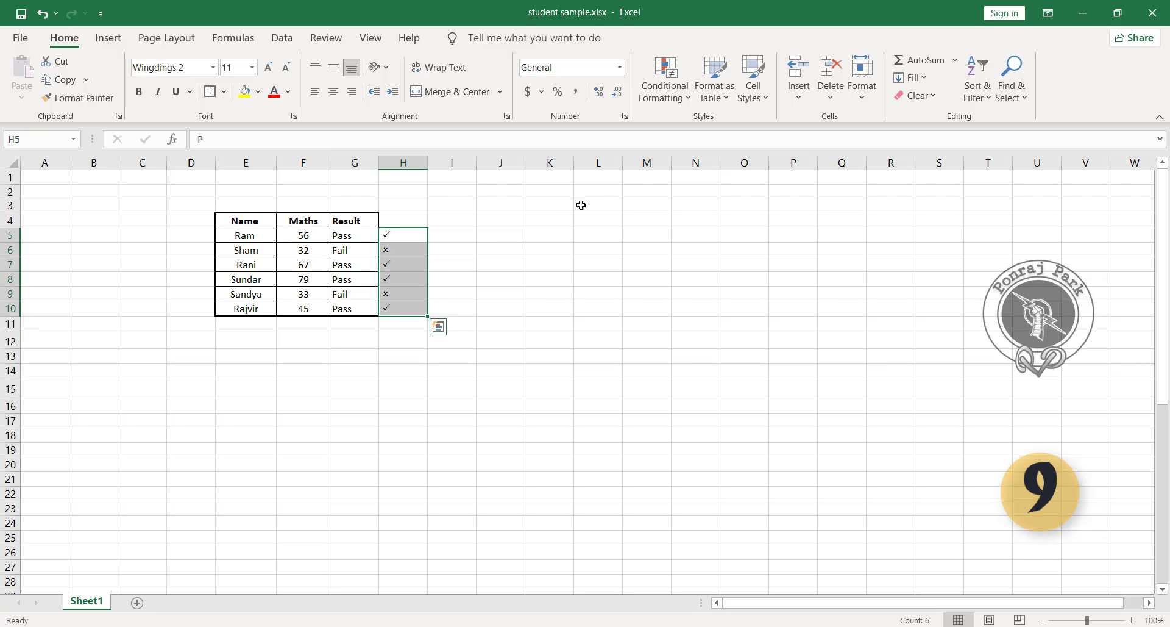
{"action": "left_click", "coordinate": [687, 107]}
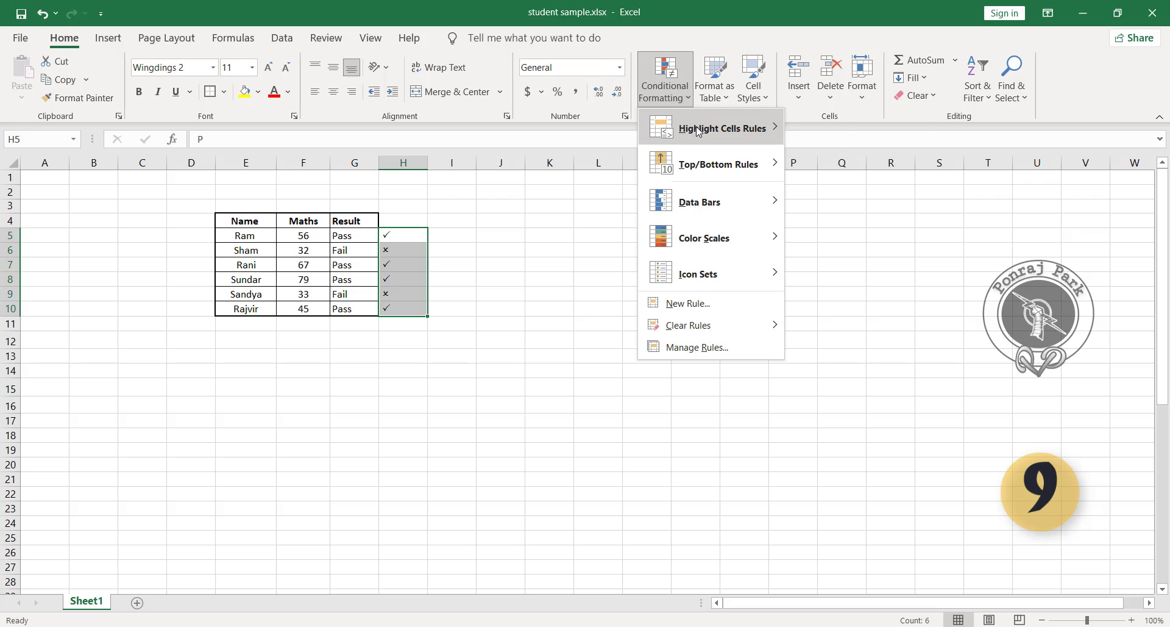
{"action": "mouse_move", "coordinate": [702, 133]}
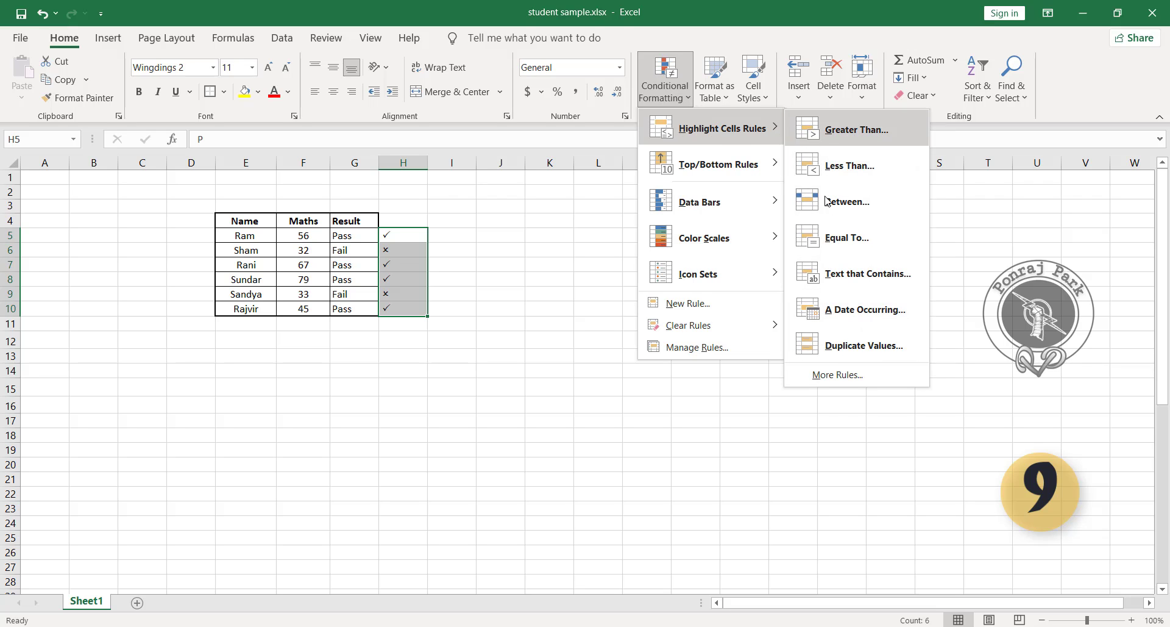
{"action": "left_click", "coordinate": [836, 243]}
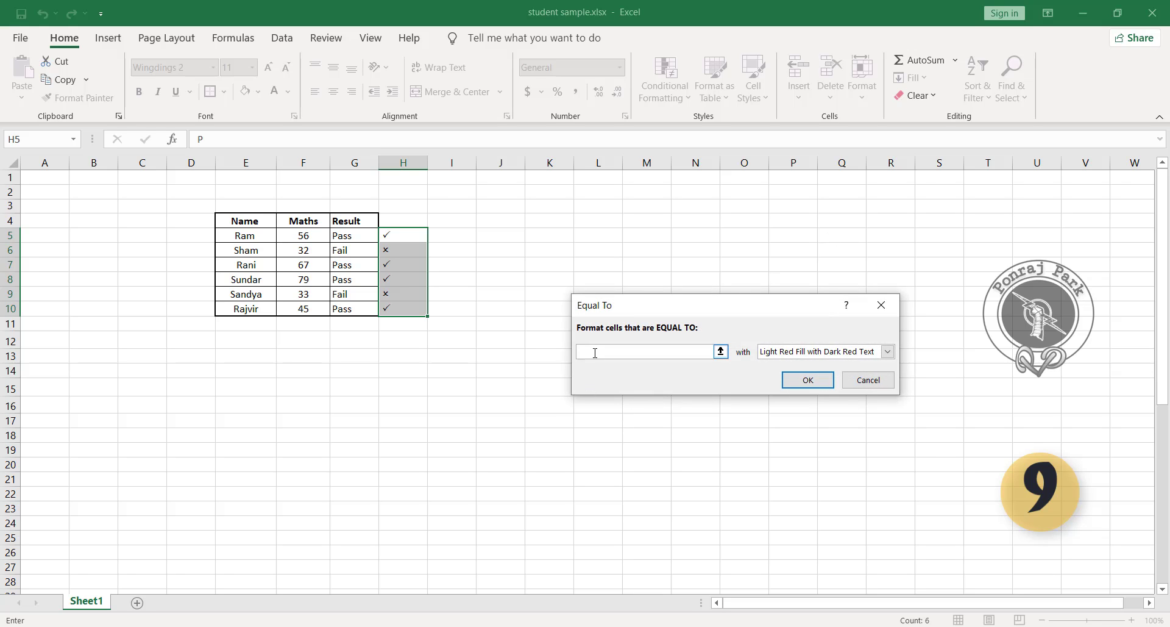
{"action": "type", "text": "P"}
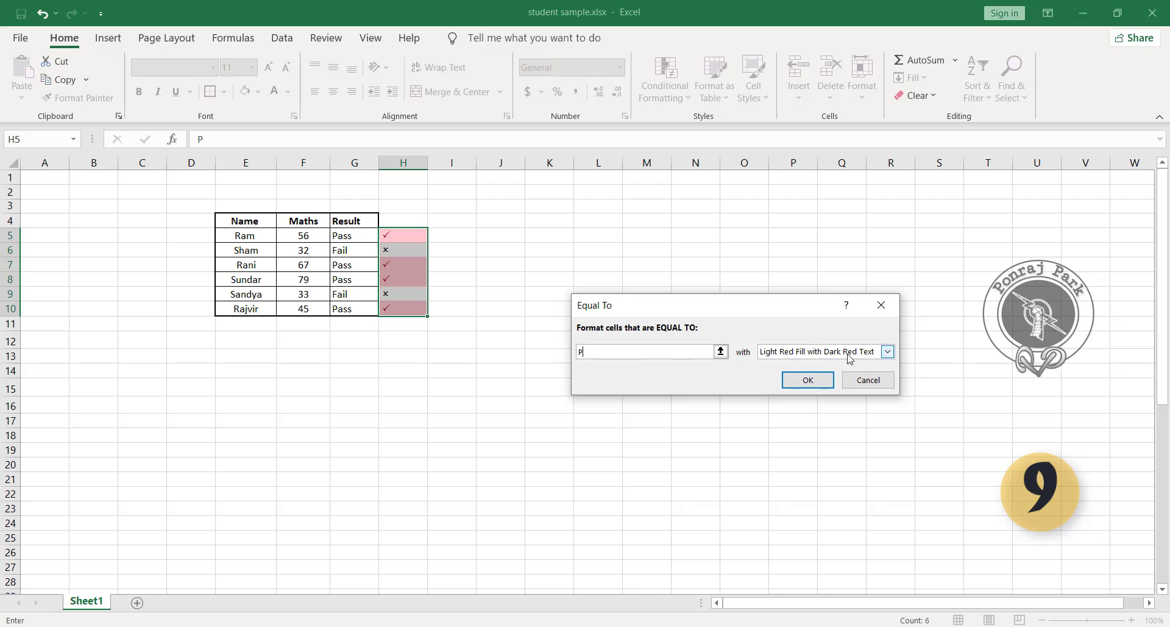
{"action": "left_click", "coordinate": [888, 352]}
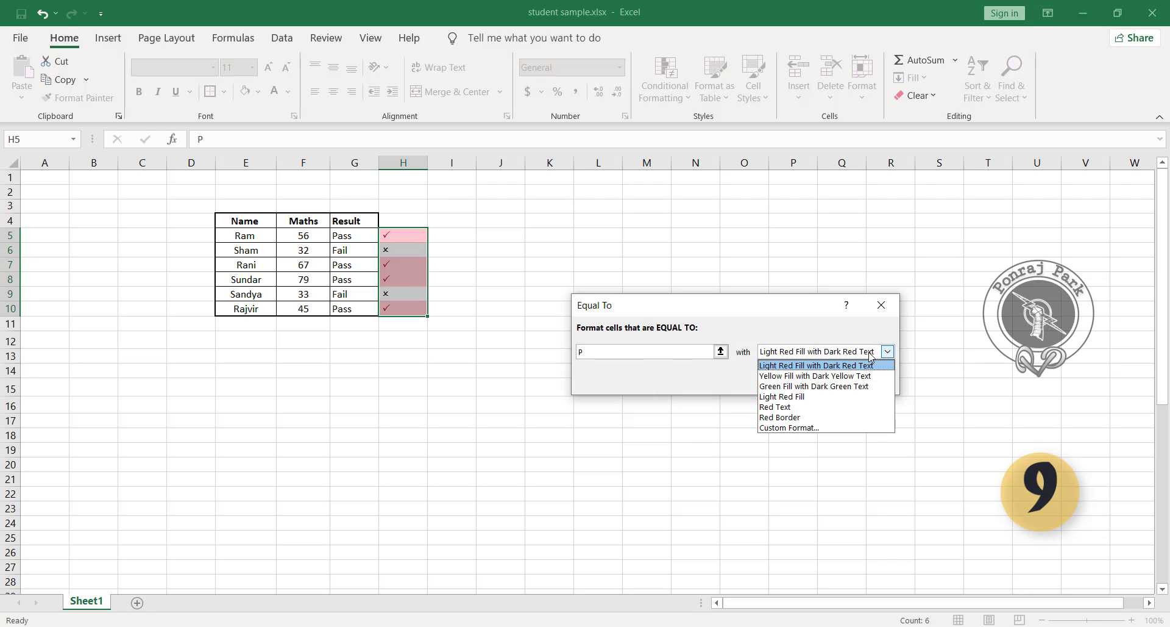
{"action": "left_click", "coordinate": [816, 387]}
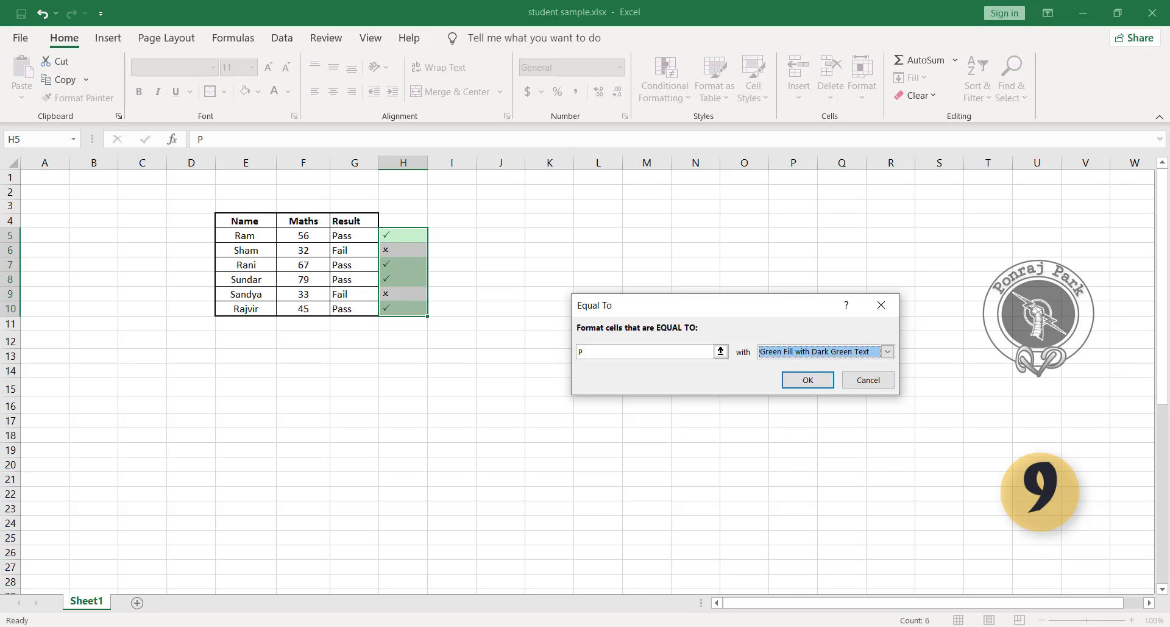
{"action": "left_click", "coordinate": [887, 351]}
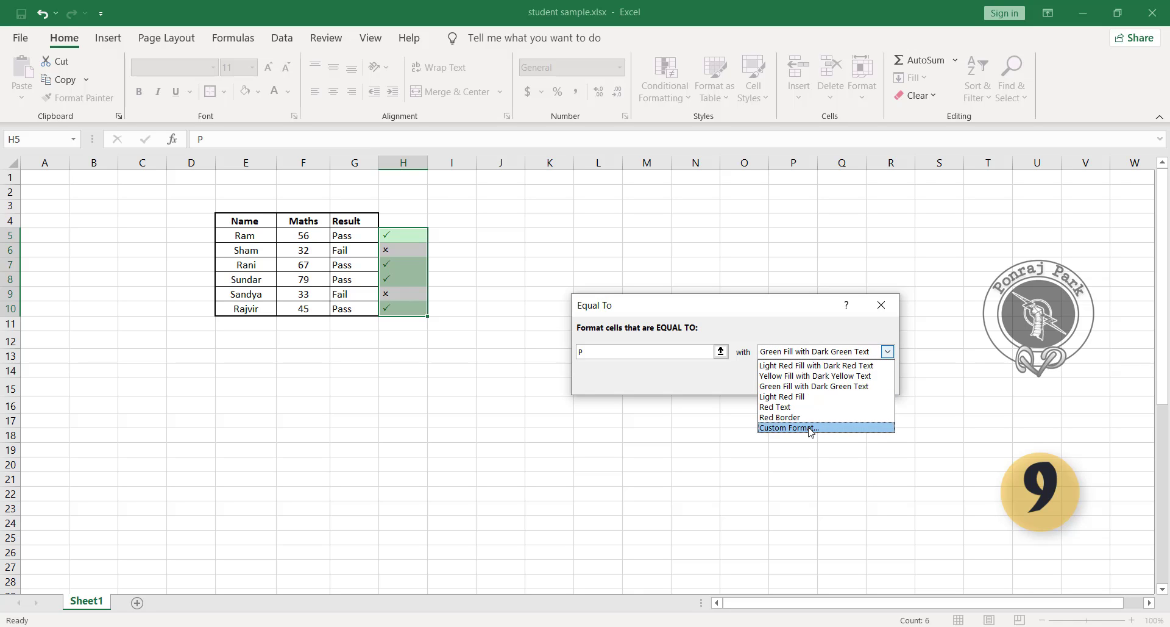
{"action": "left_click", "coordinate": [701, 376]}
{"action": "left_click", "coordinate": [807, 380]}
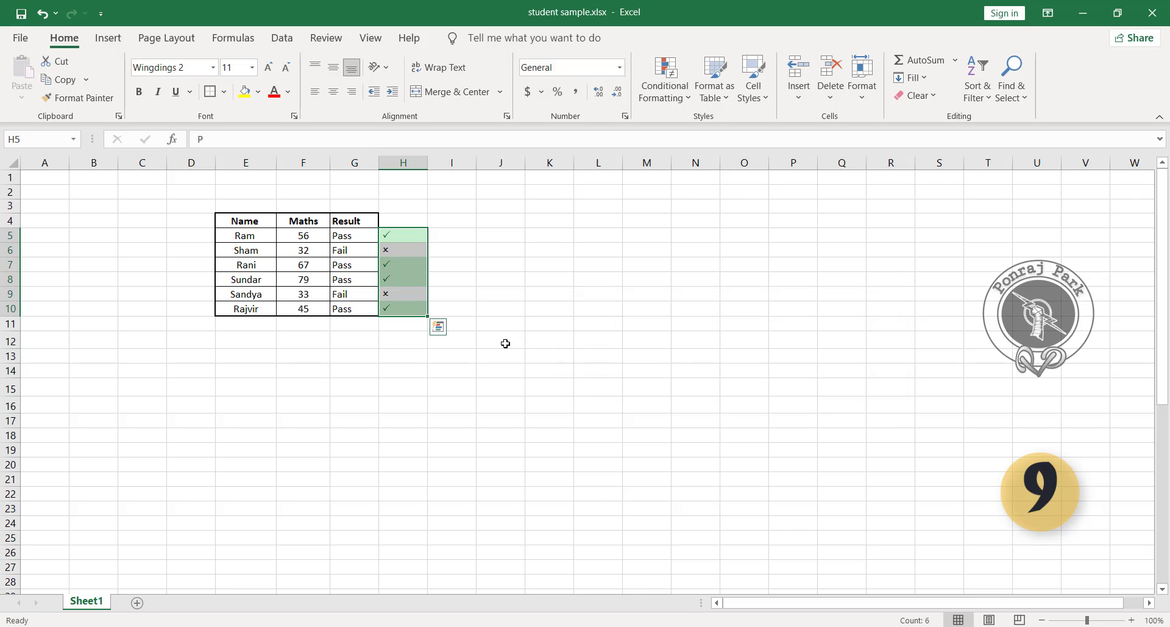
{"action": "left_click", "coordinate": [492, 258]}
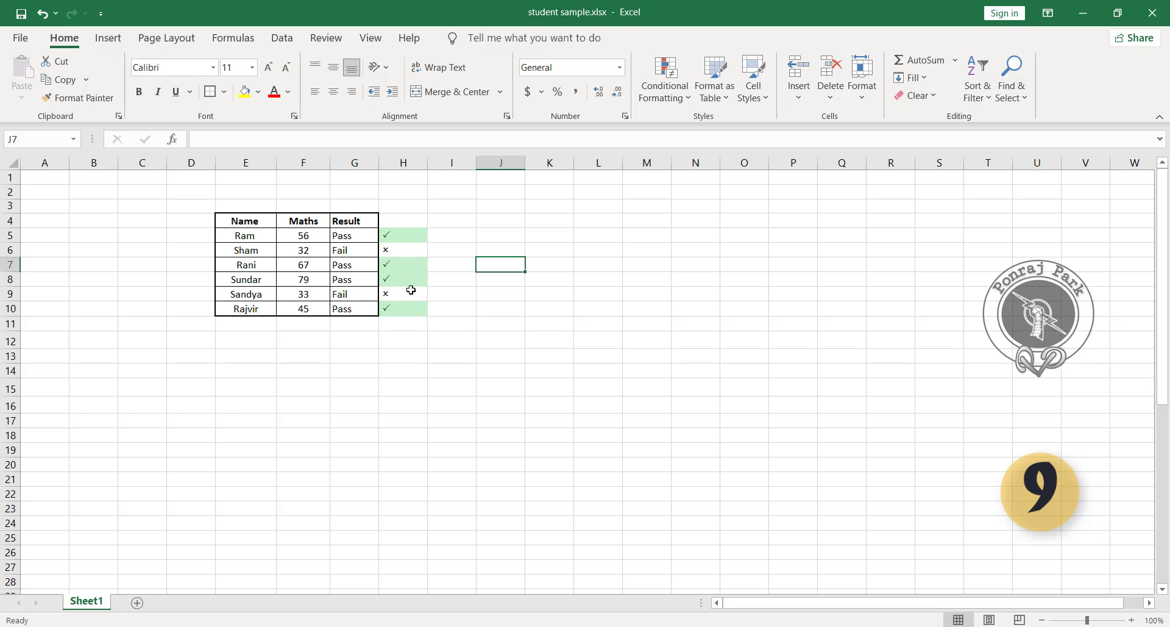
- Add a second Equal To conditional formatting rule to H5:H10 giving cells equal to O a Light Red Fill
{"action": "left_click_drag", "start_coordinate": [409, 238], "coordinate": [415, 306]}
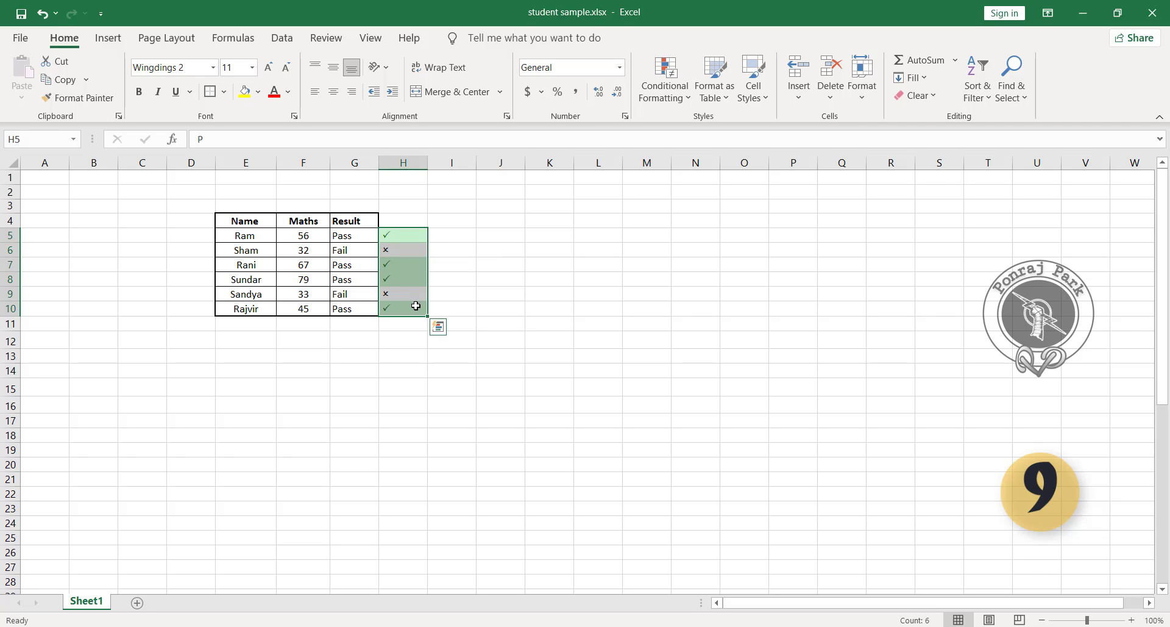
{"action": "left_click", "coordinate": [674, 97]}
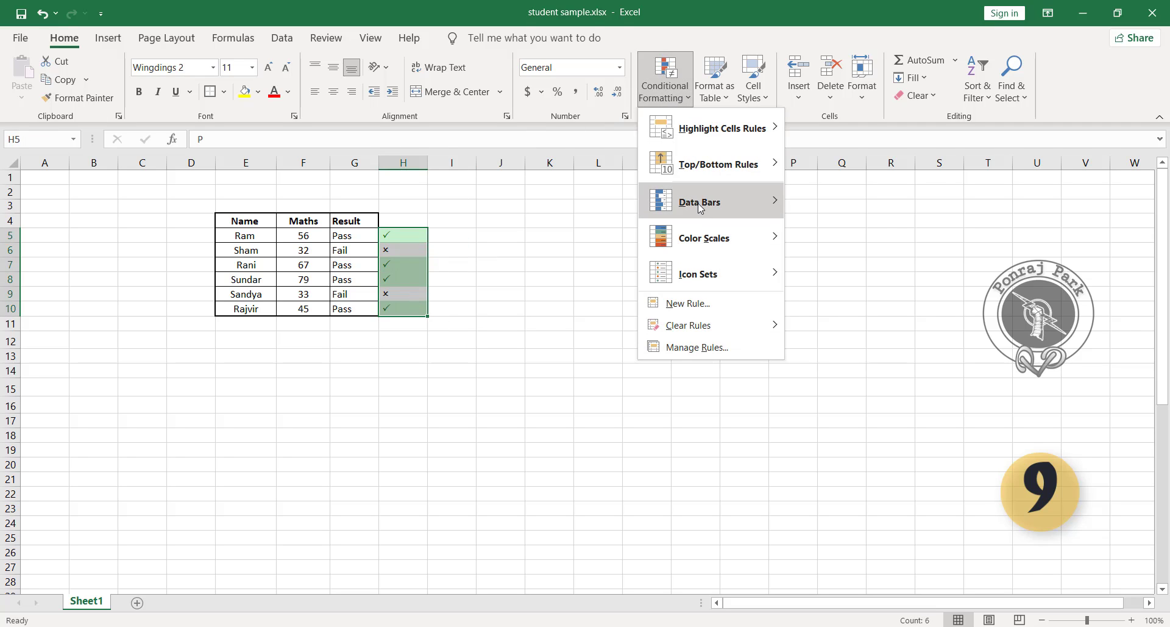
{"action": "mouse_move", "coordinate": [729, 140]}
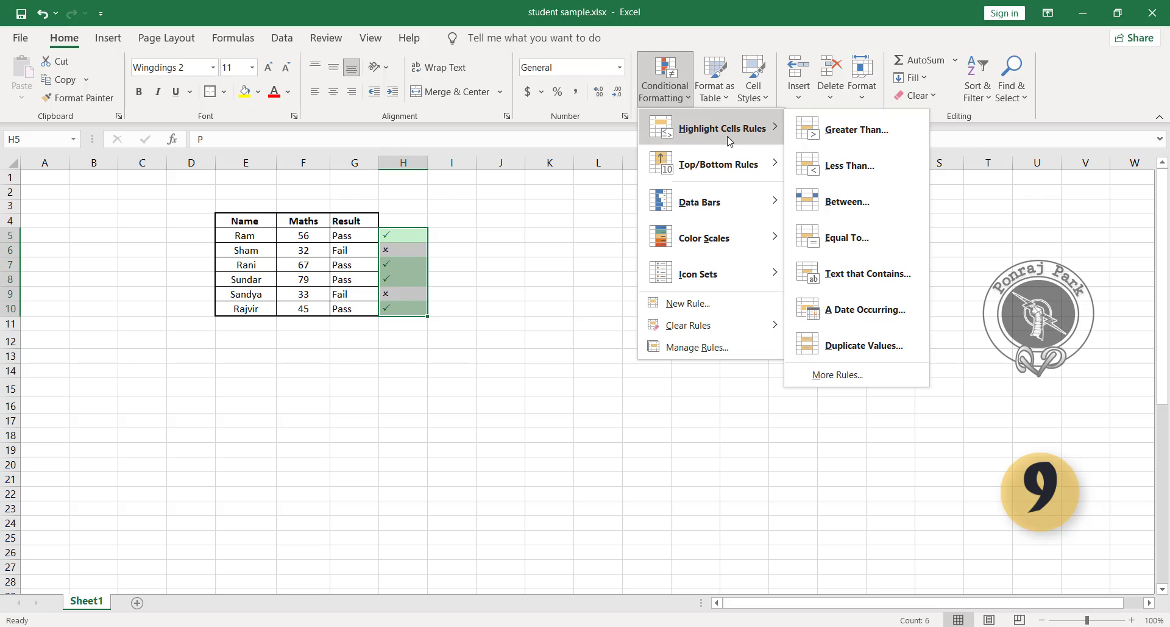
{"action": "left_click", "coordinate": [849, 243]}
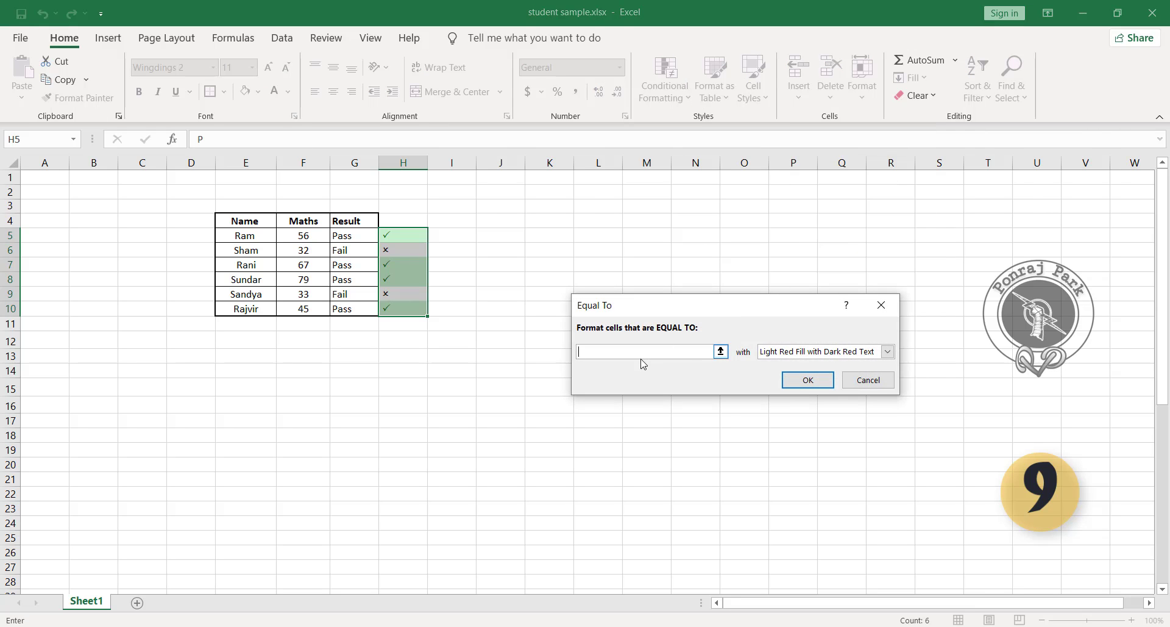
{"action": "type", "text": "O"}
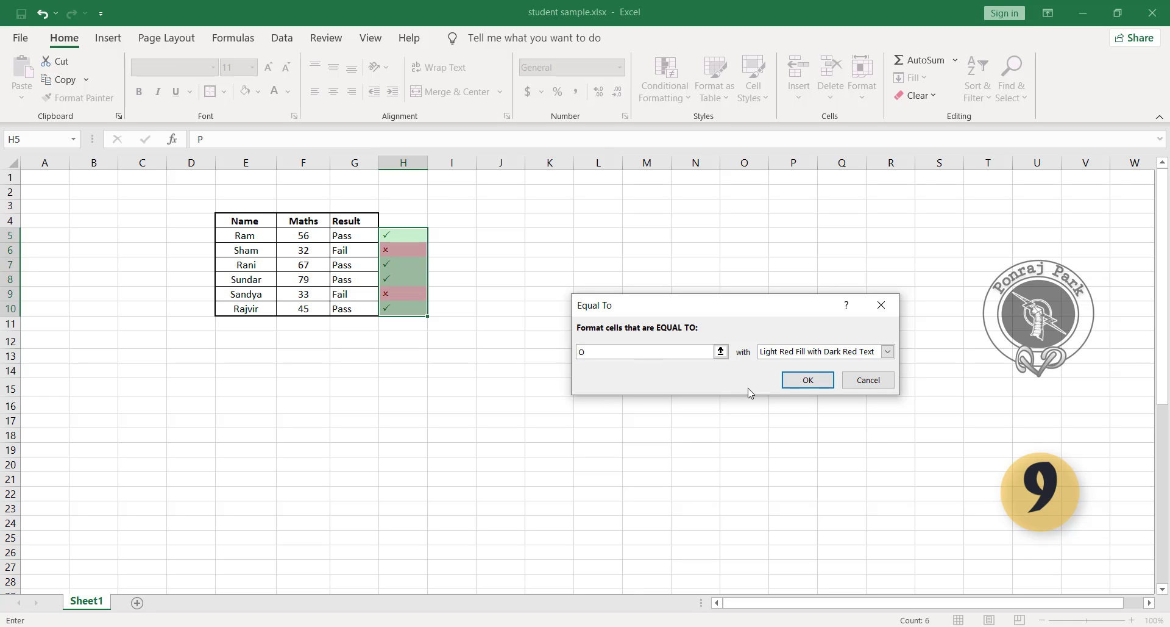
{"action": "left_click", "coordinate": [887, 354]}
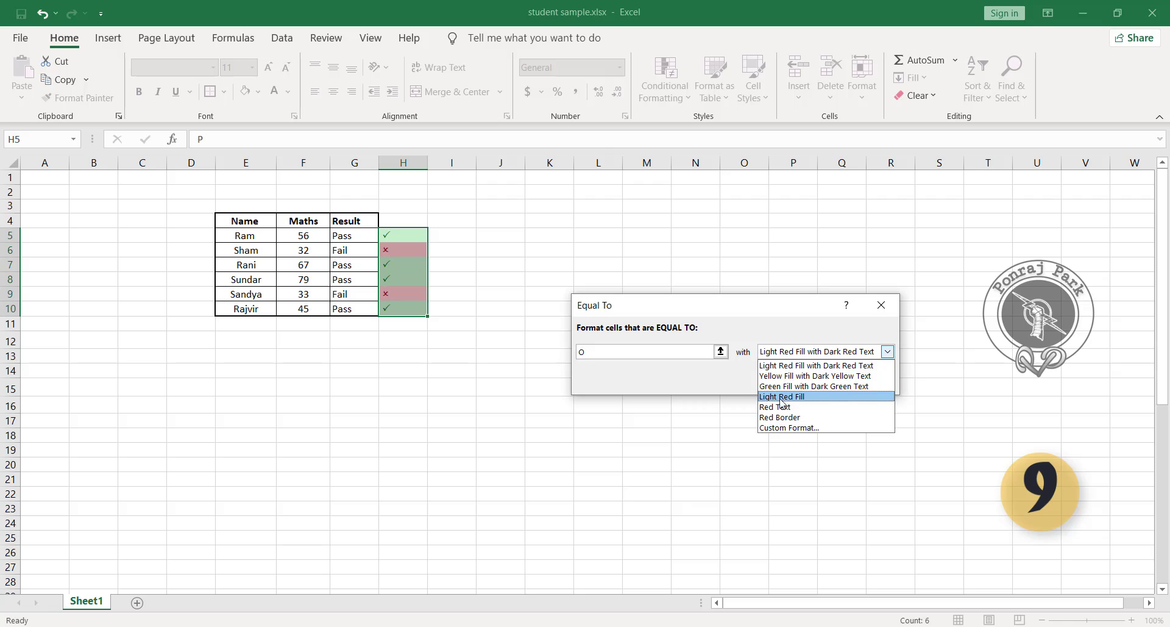
{"action": "left_click", "coordinate": [806, 401]}
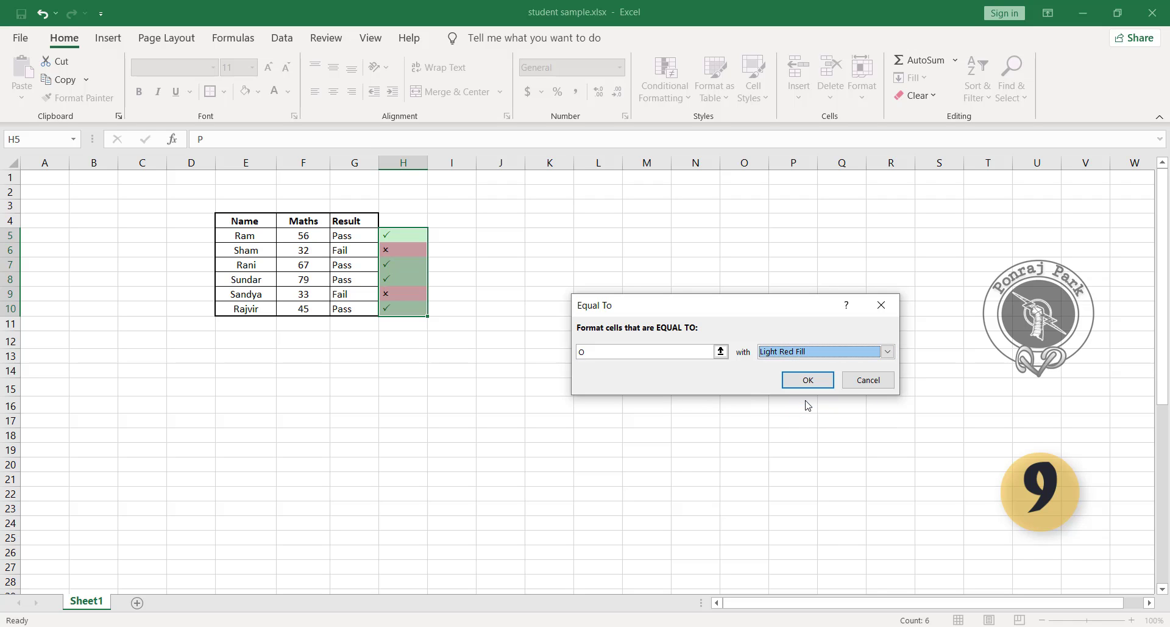
{"action": "left_click", "coordinate": [805, 378]}
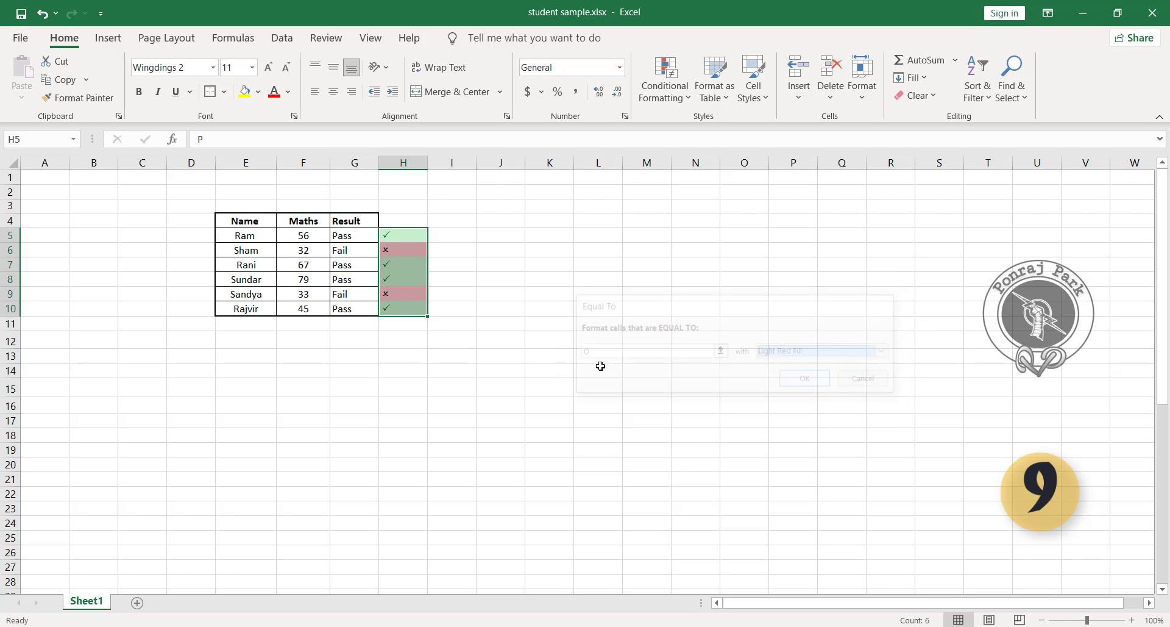
{"action": "left_click", "coordinate": [441, 250]}
{"action": "left_click", "coordinate": [414, 256]}
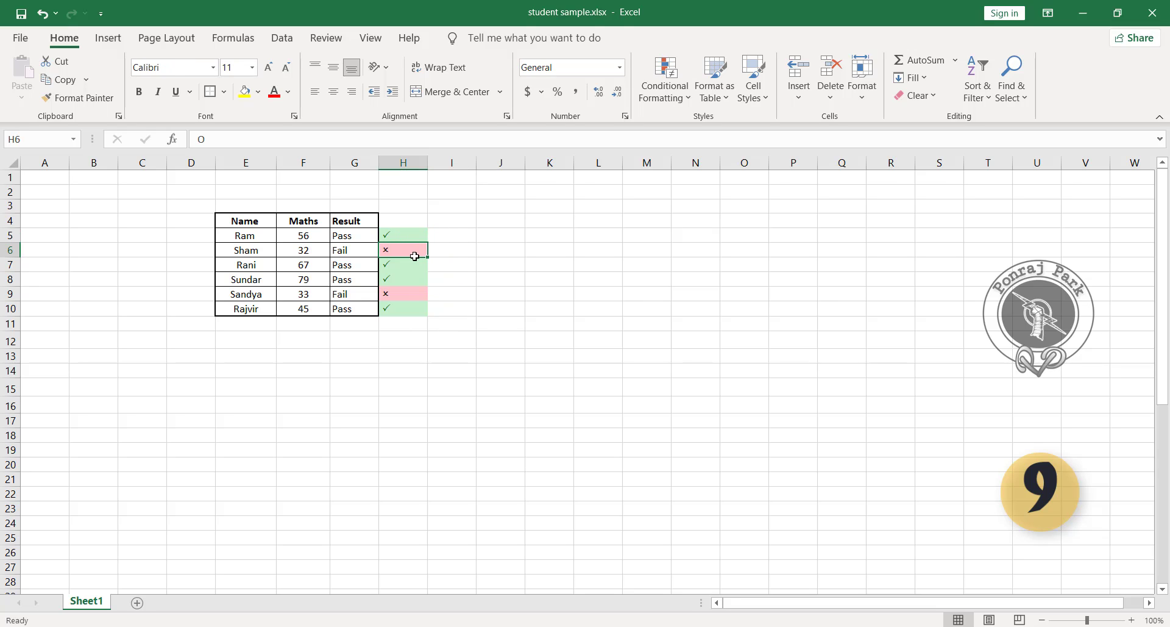
{"action": "left_click", "coordinate": [408, 296]}
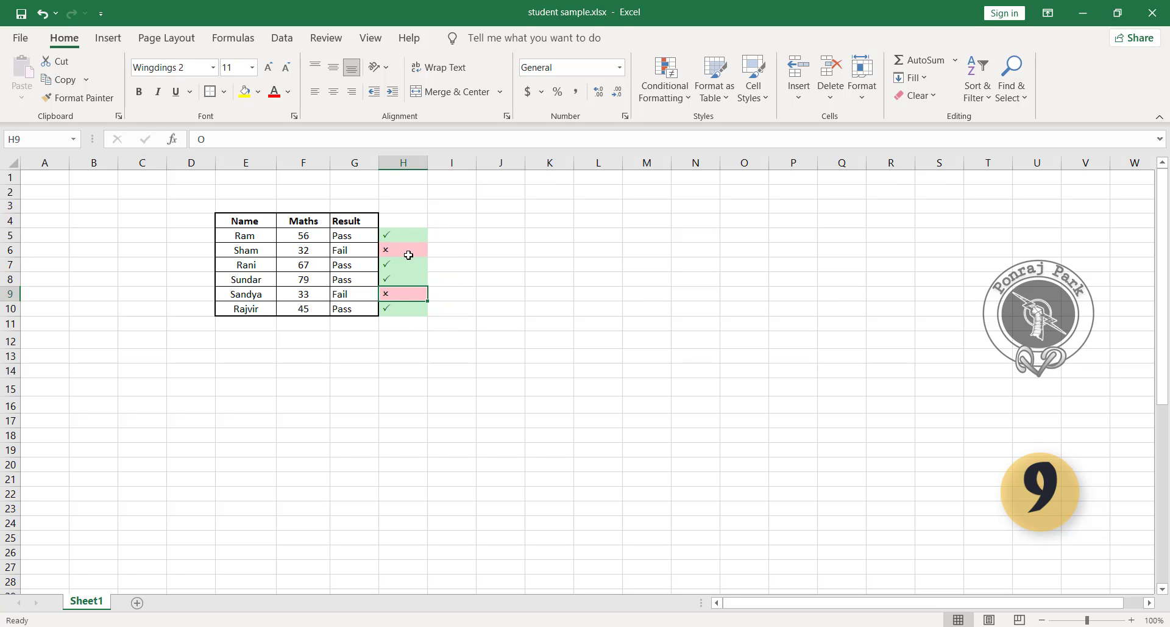
{"action": "left_click", "coordinate": [422, 385]}
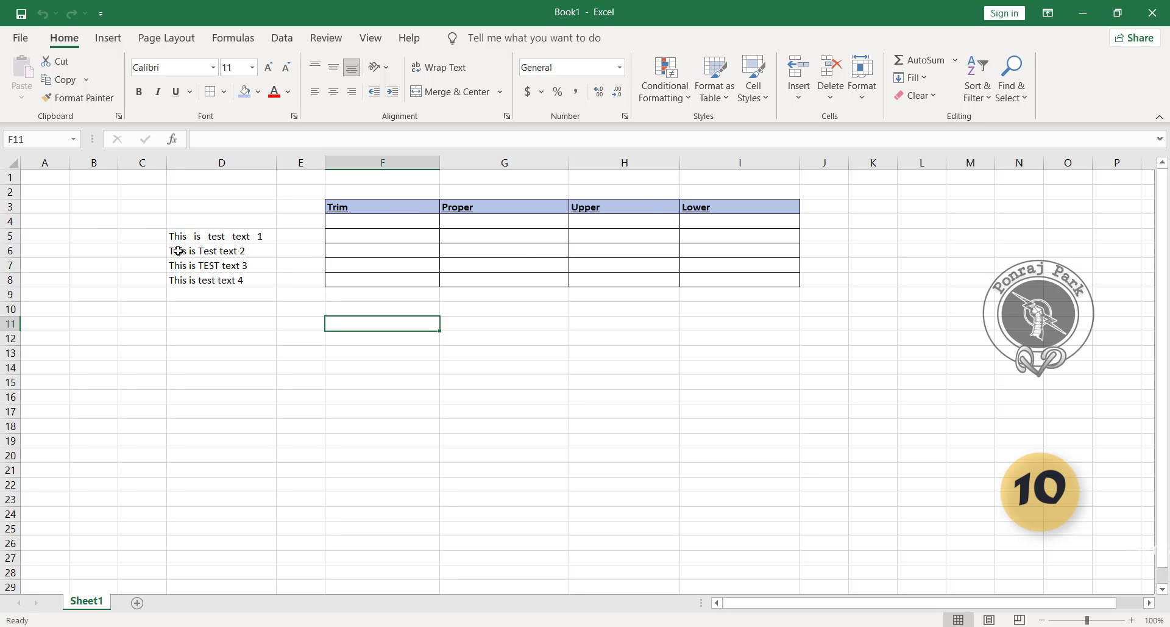
- Enter the formula =TRIM(D5) in cell F5 of the Trim column to remove the extra spaces from the first test text
{"action": "left_click_drag", "start_coordinate": [220, 236], "coordinate": [221, 286]}
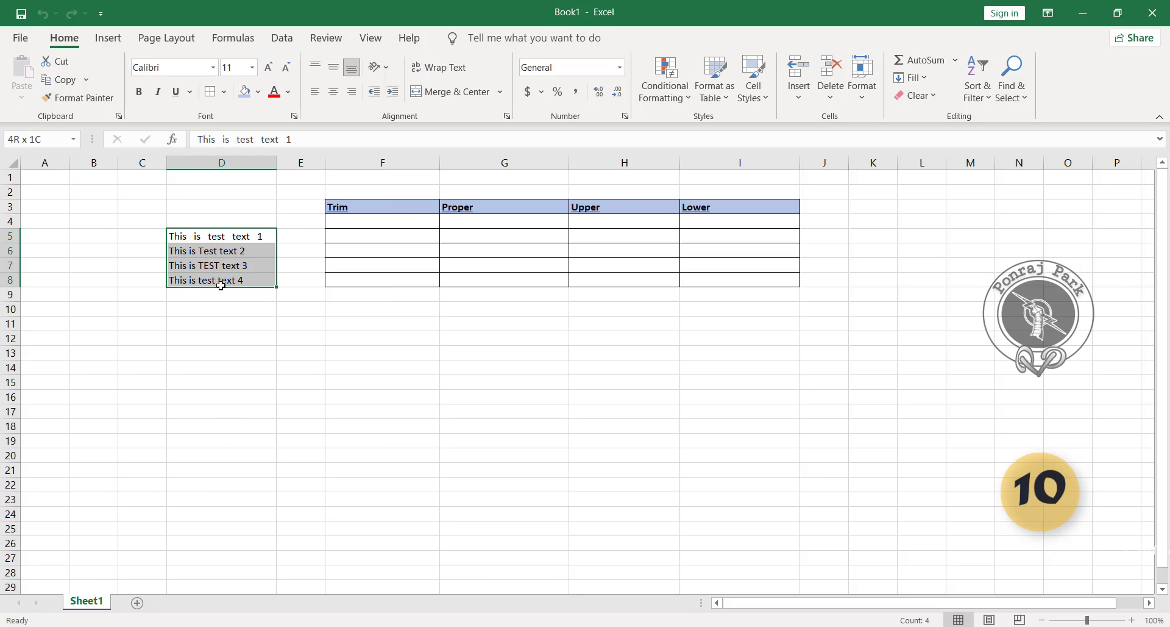
{"action": "left_click", "coordinate": [229, 325]}
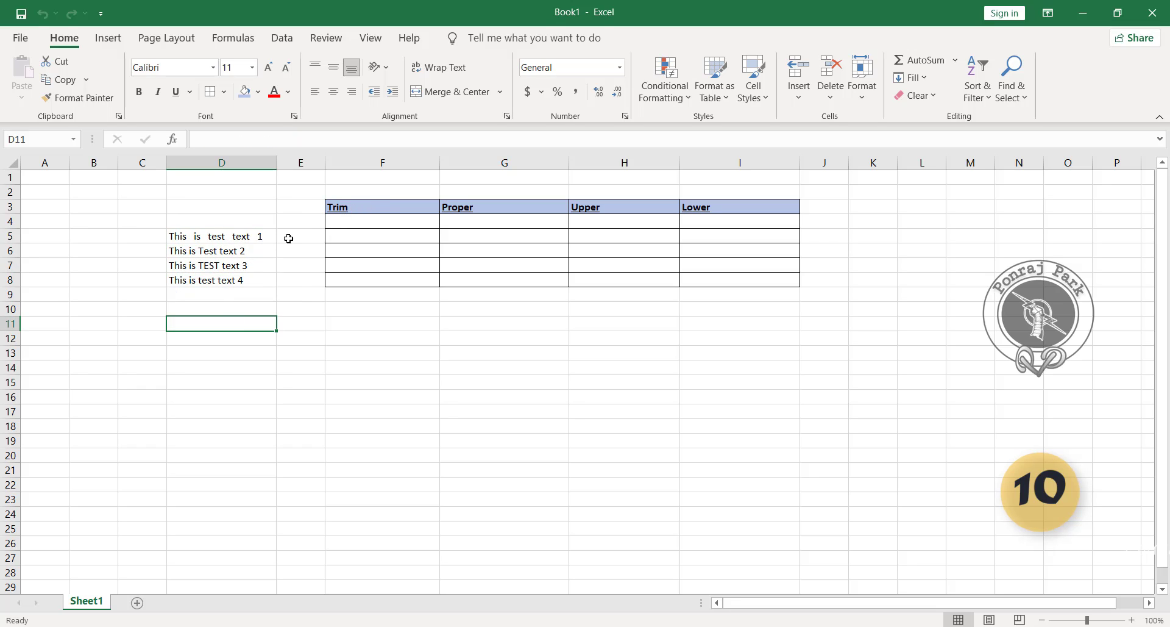
{"action": "left_click", "coordinate": [348, 237]}
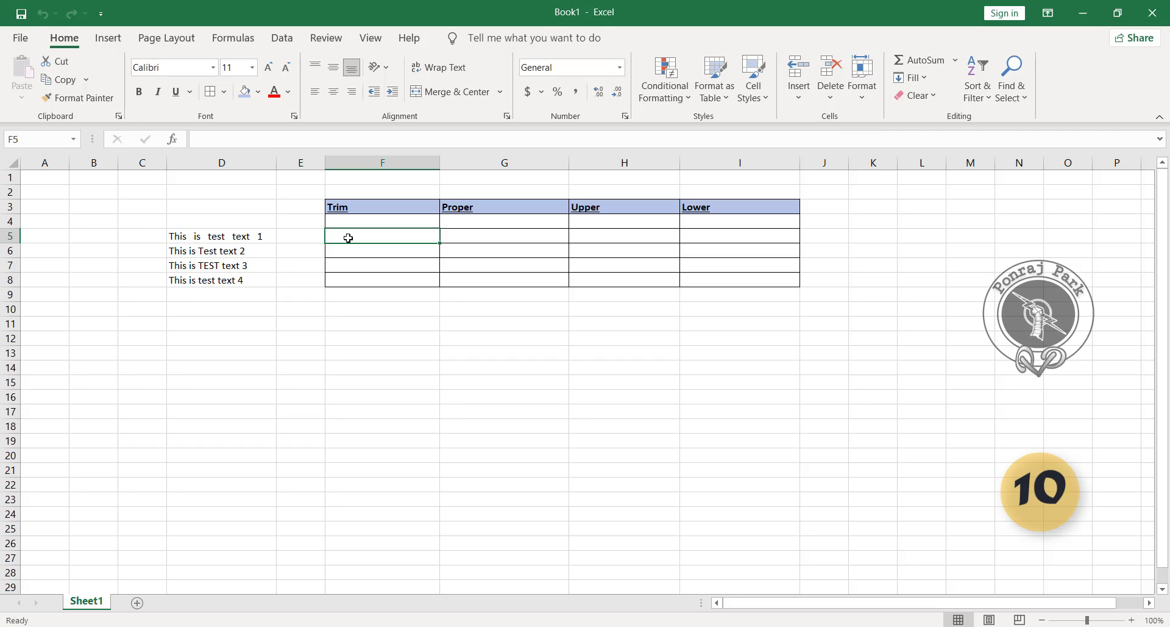
{"action": "type", "text": "="}
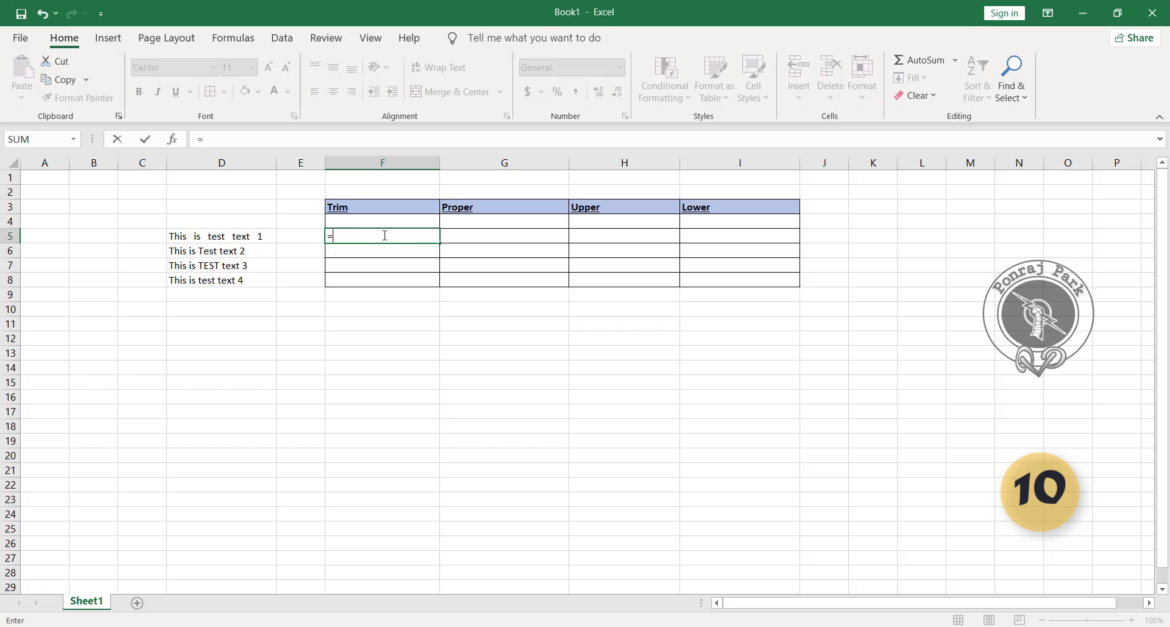
{"action": "type", "text": "trim"}
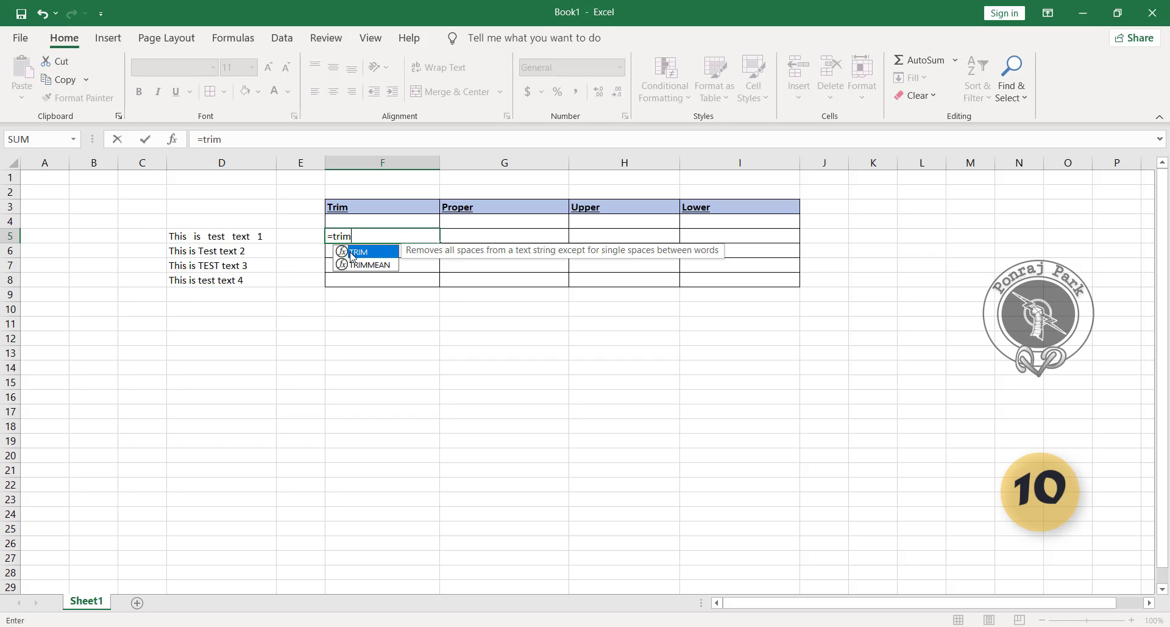
{"action": "double_click", "coordinate": [395, 254]}
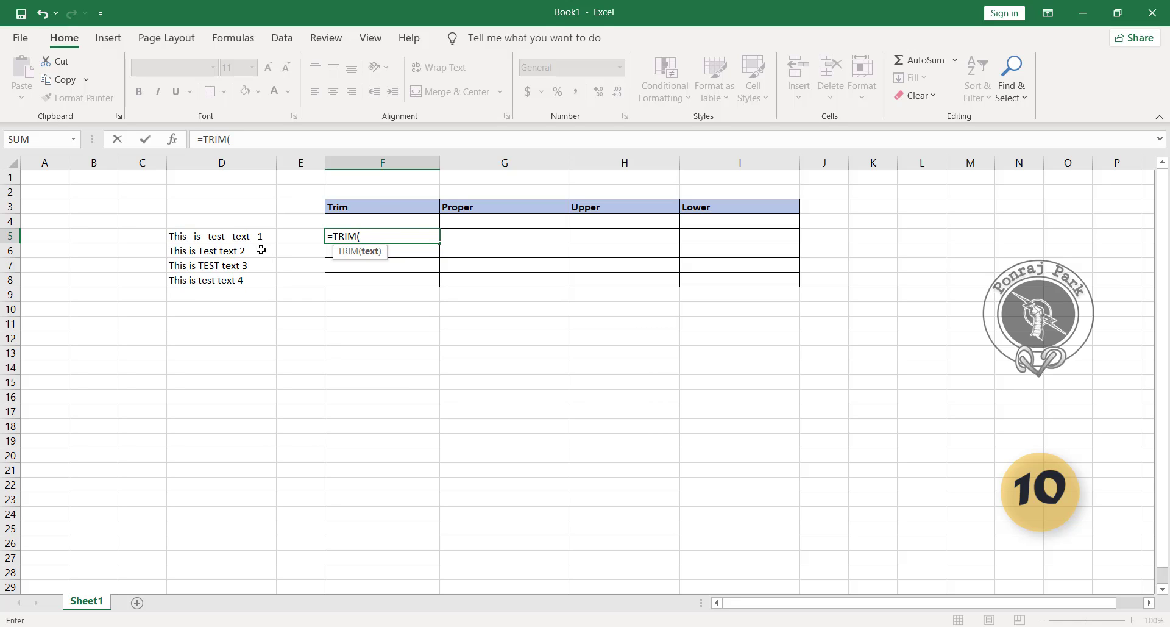
{"action": "left_click", "coordinate": [240, 236]}
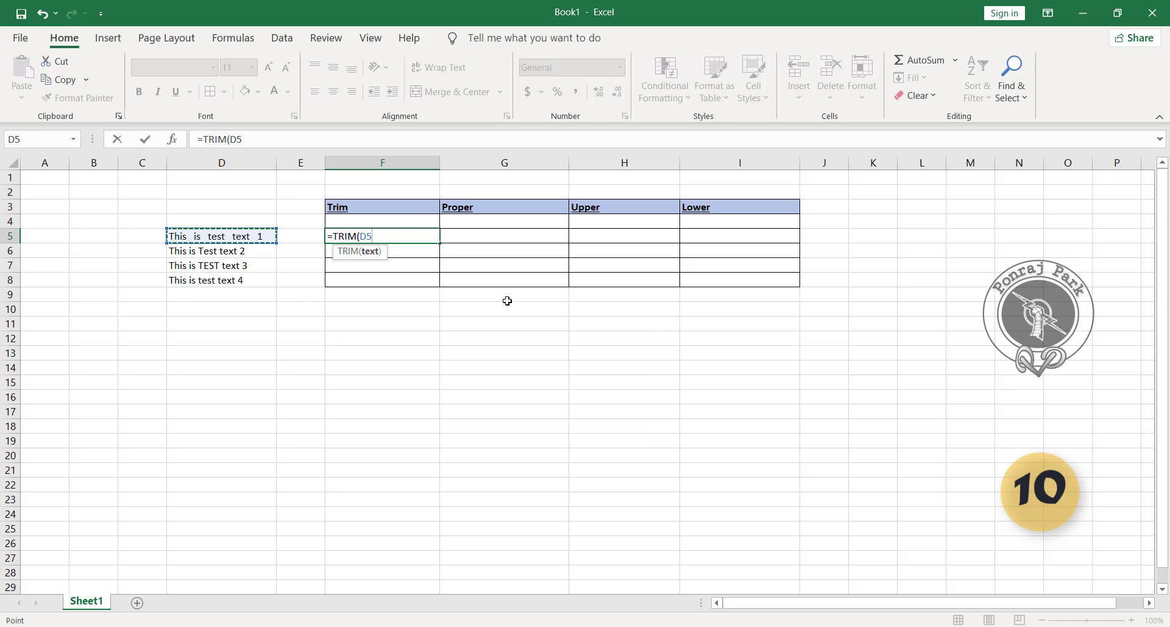
{"action": "type", "text": ")"}
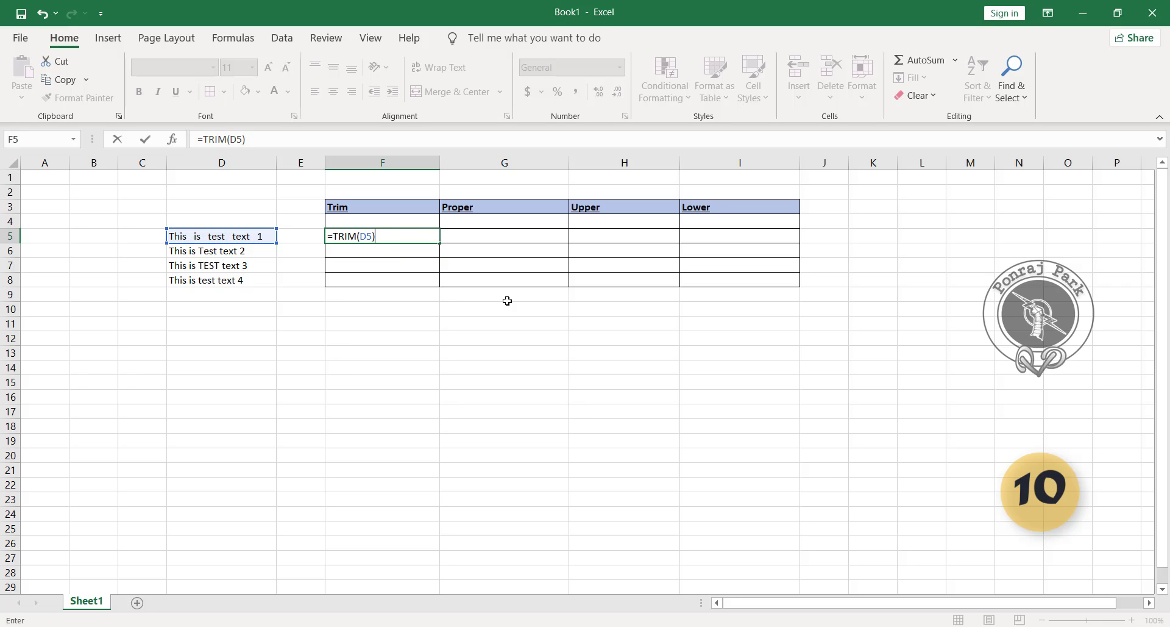
{"action": "key", "text": "Return"}
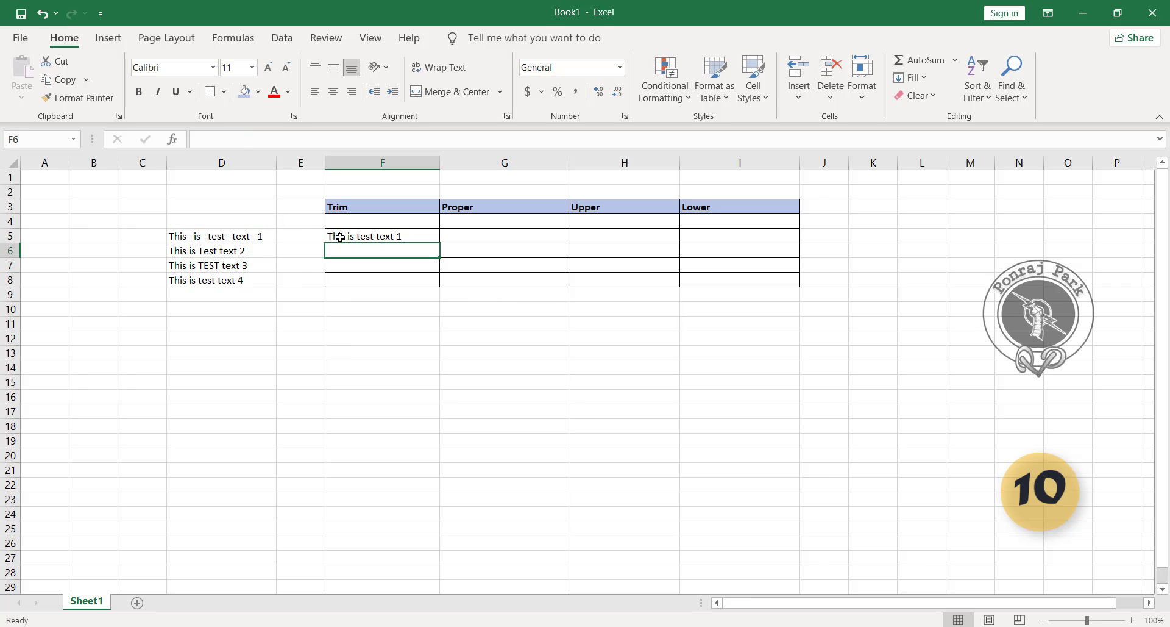
- Compare the trimmed text in F5 with the original in D5 and fill the TRIM formula down to F8
{"action": "left_click", "coordinate": [244, 241]}
{"action": "left_click", "coordinate": [368, 237]}
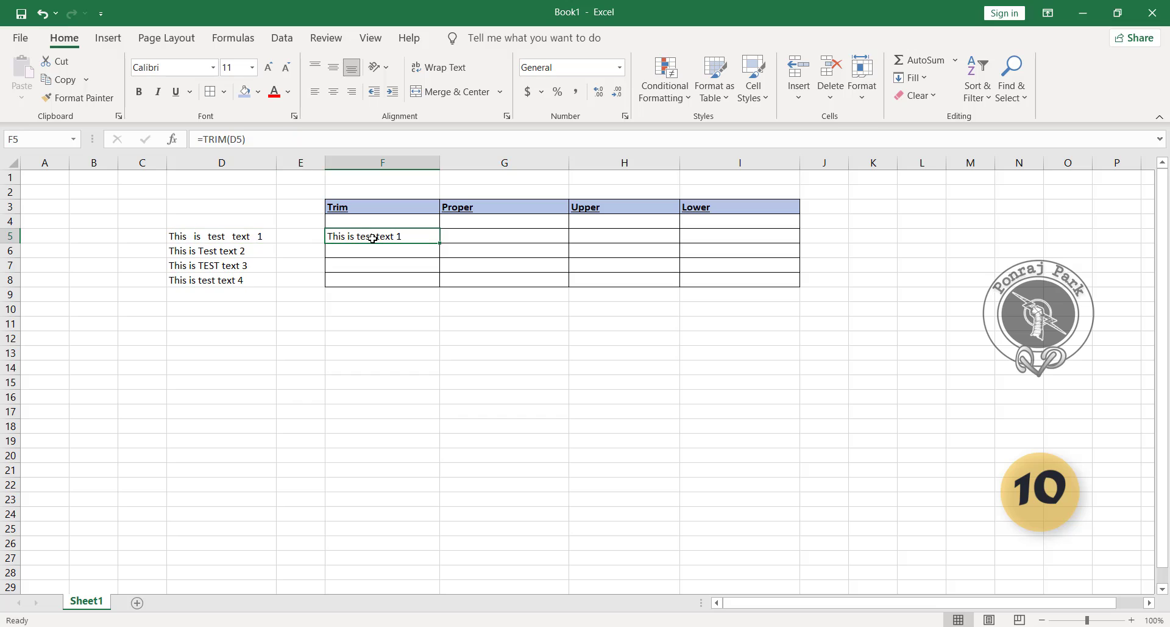
{"action": "left_click", "coordinate": [232, 241]}
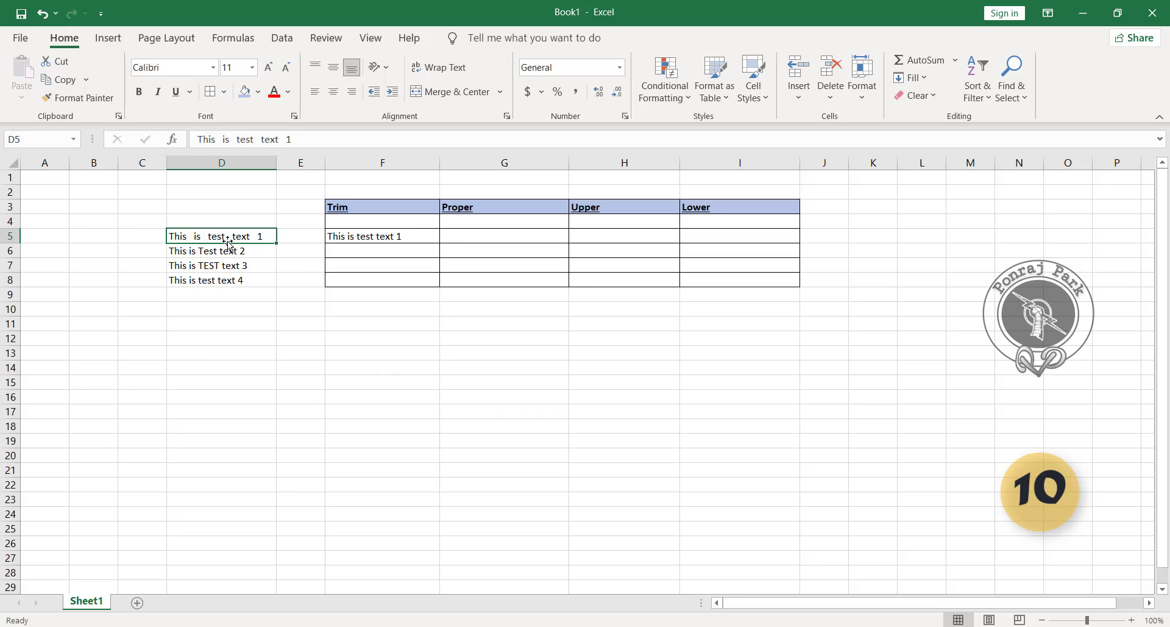
{"action": "left_click", "coordinate": [346, 236]}
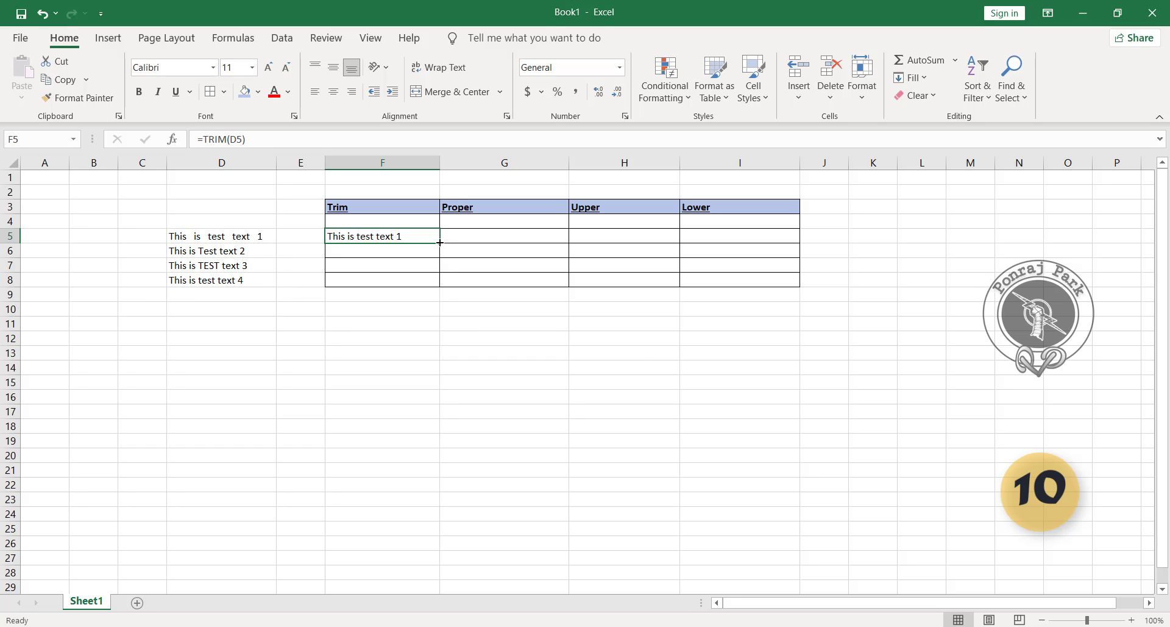
{"action": "left_click_drag", "start_coordinate": [440, 242], "coordinate": [439, 286]}
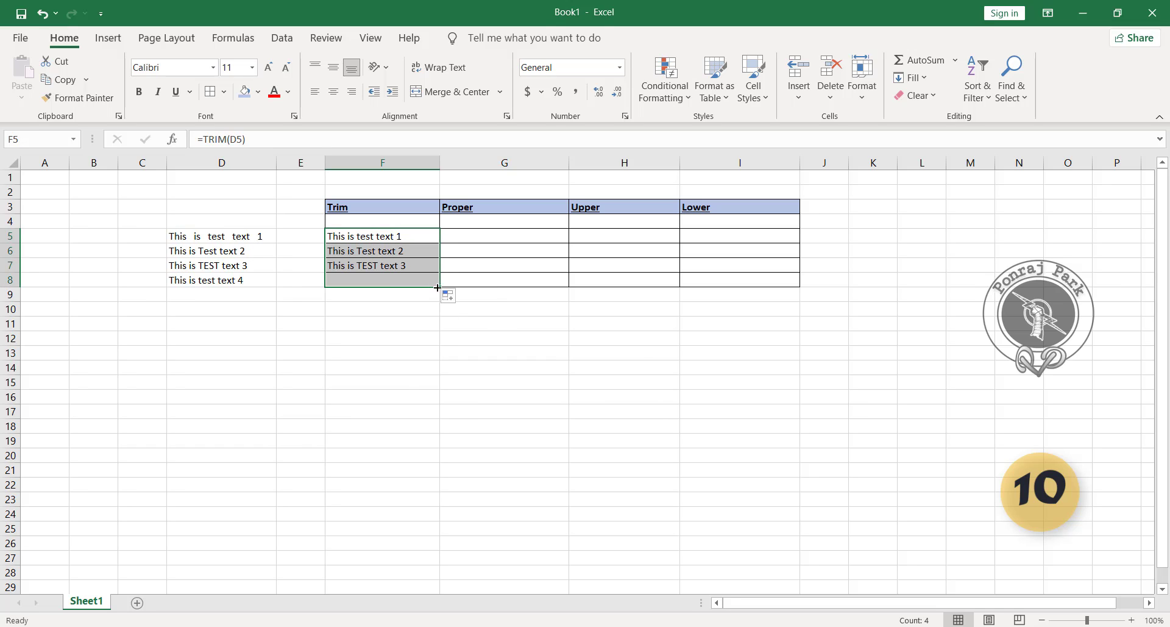
{"action": "left_click", "coordinate": [389, 381]}
{"action": "left_click", "coordinate": [222, 252]}
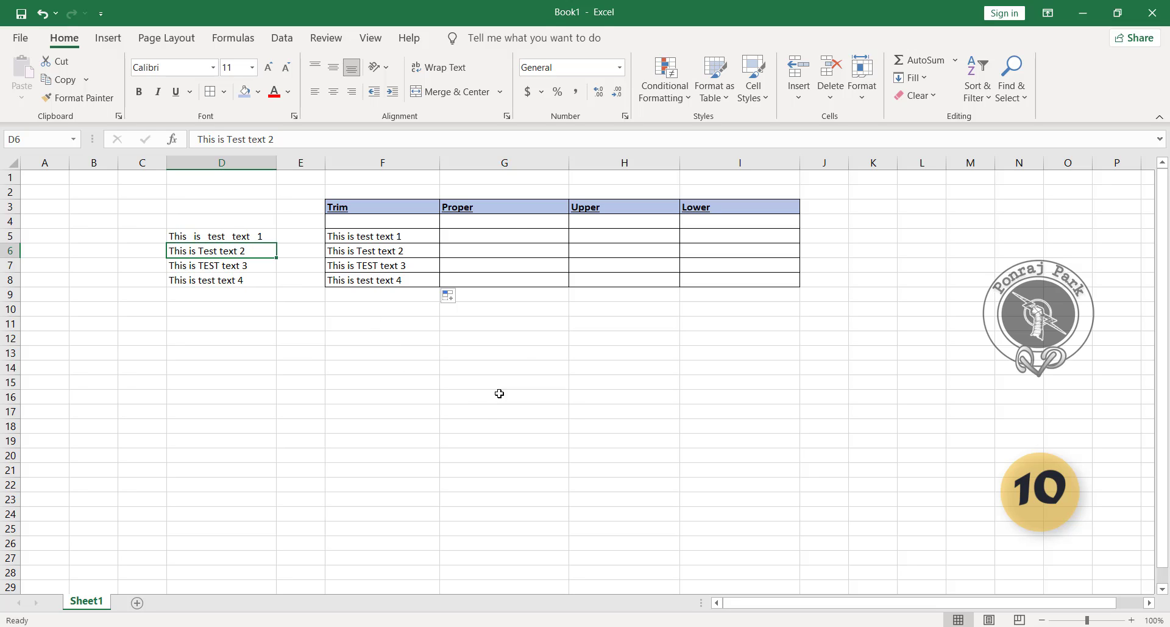
- Enter the formula =PROPER(D5) in cell G5 of the Proper column to capitalise each word of the first test text
{"action": "left_click", "coordinate": [496, 237]}
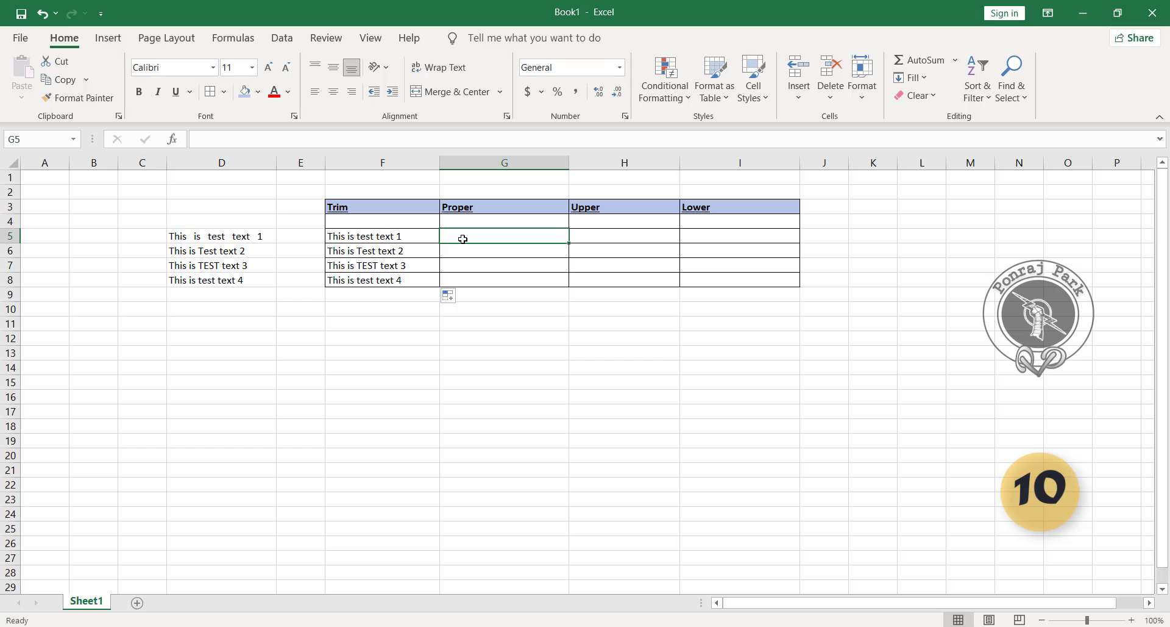
{"action": "type", "text": "="}
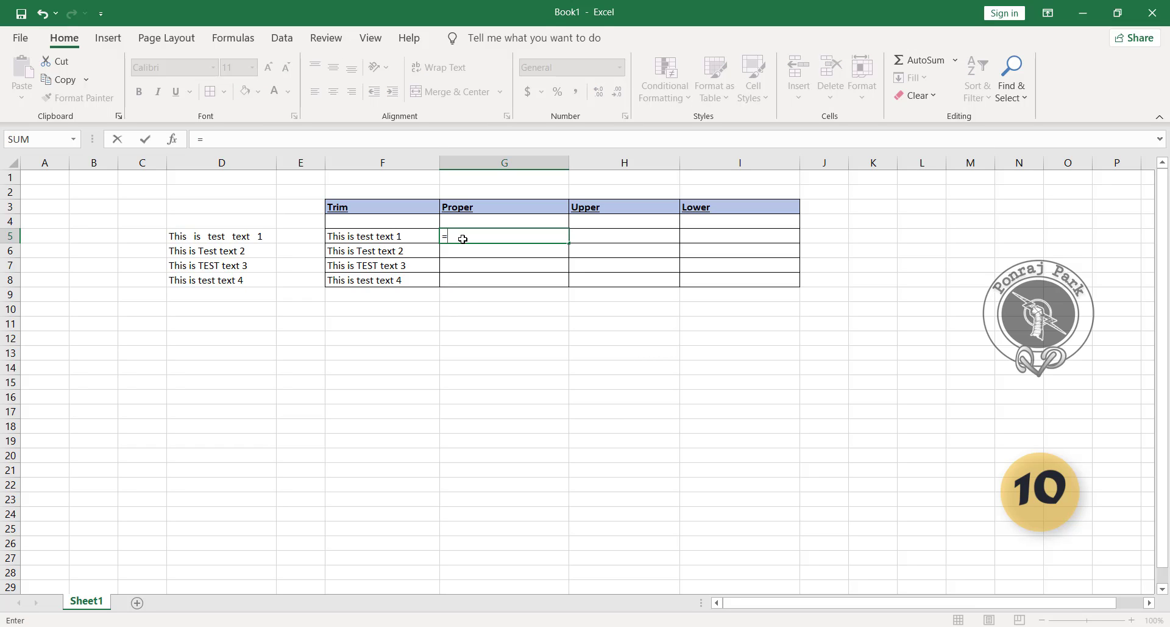
{"action": "type", "text": "prop"}
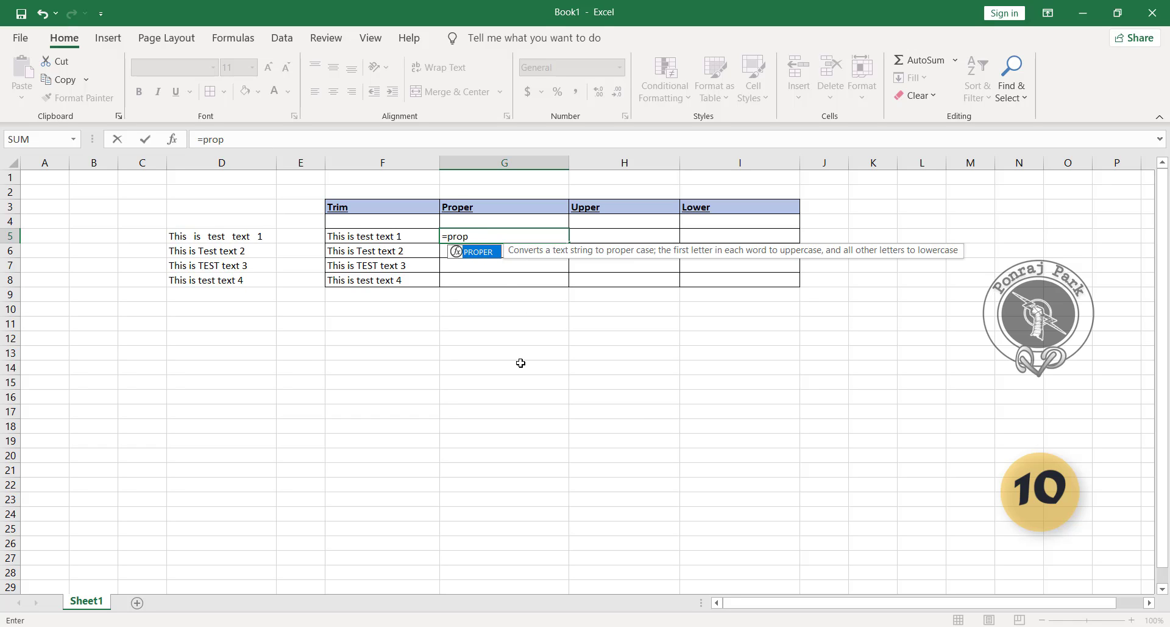
{"action": "key", "text": "Tab"}
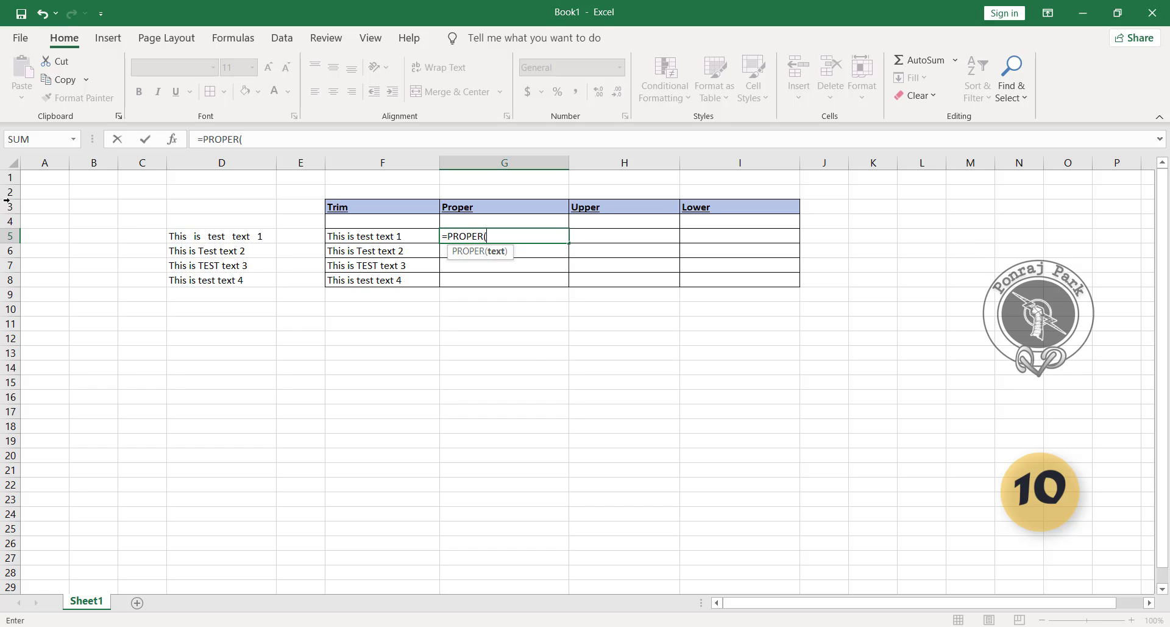
{"action": "left_click", "coordinate": [177, 236]}
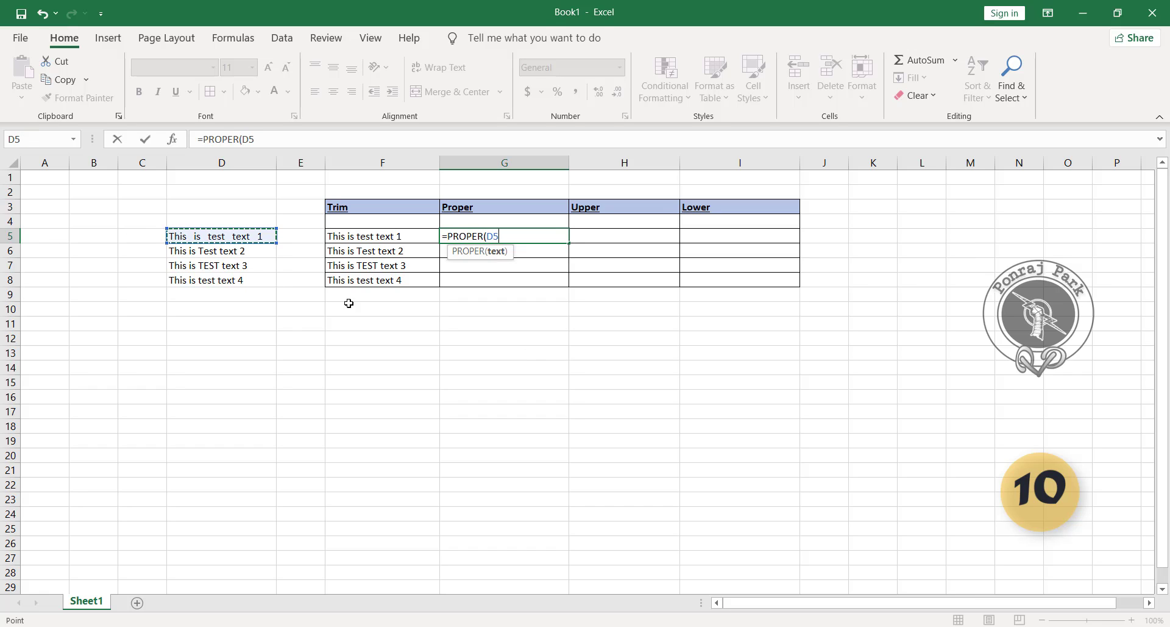
{"action": "type", "text": ")"}
{"action": "key", "text": "Return"}
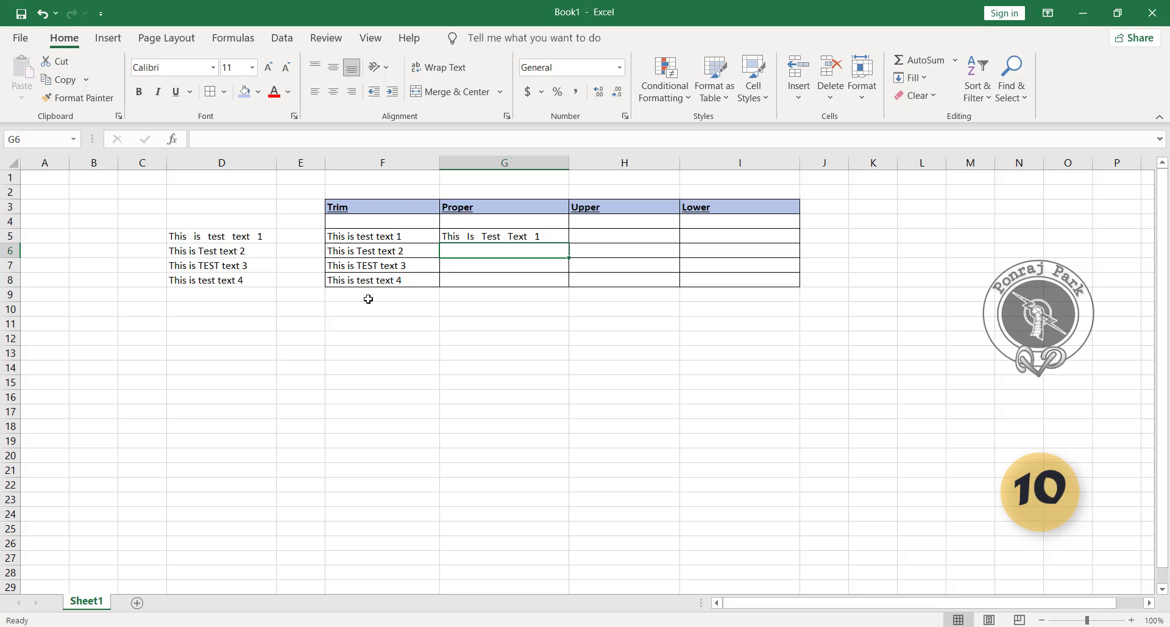
- Fill the PROPER formula from G5 down to G8 and compare the results with the Trim column
{"action": "left_click", "coordinate": [525, 236]}
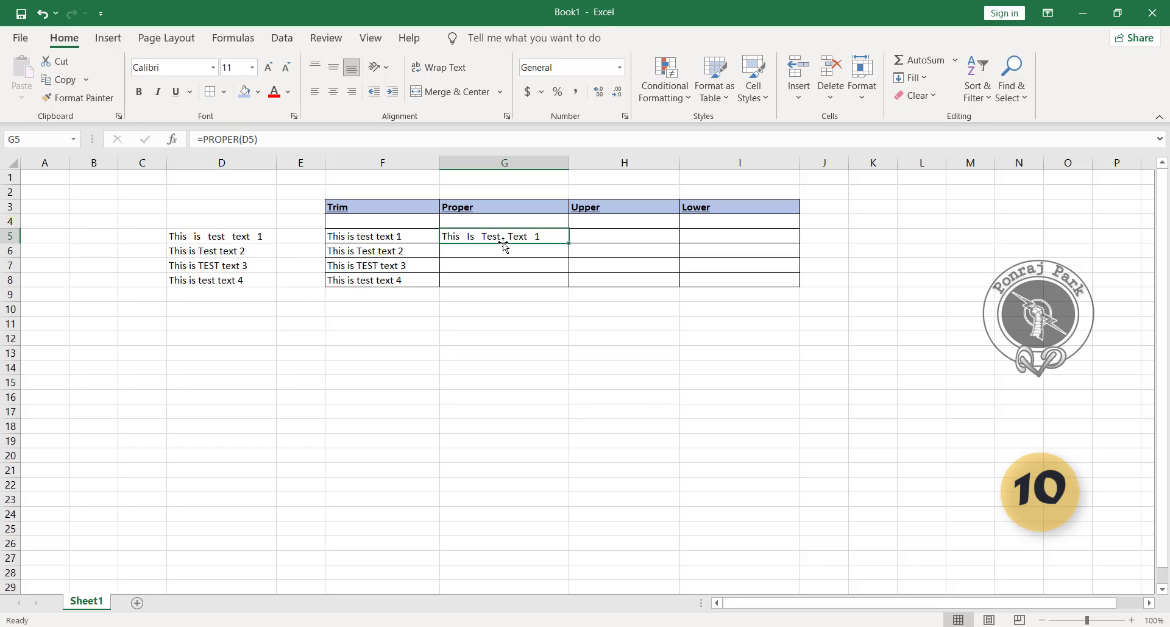
{"action": "left_click_drag", "start_coordinate": [570, 243], "coordinate": [570, 285]}
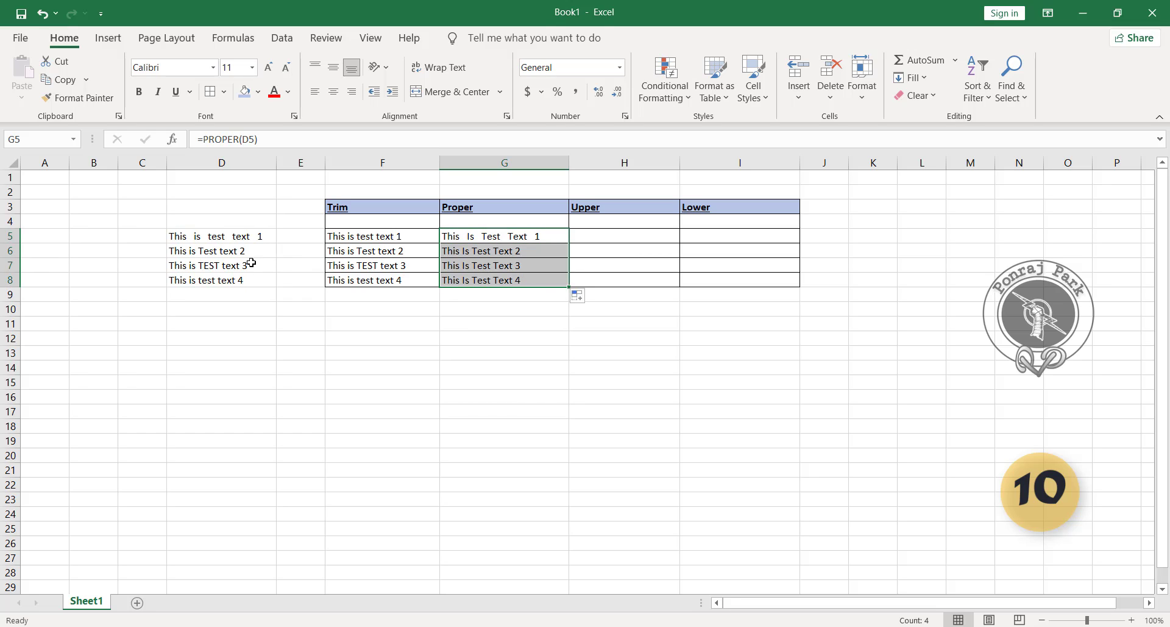
{"action": "left_click", "coordinate": [522, 267]}
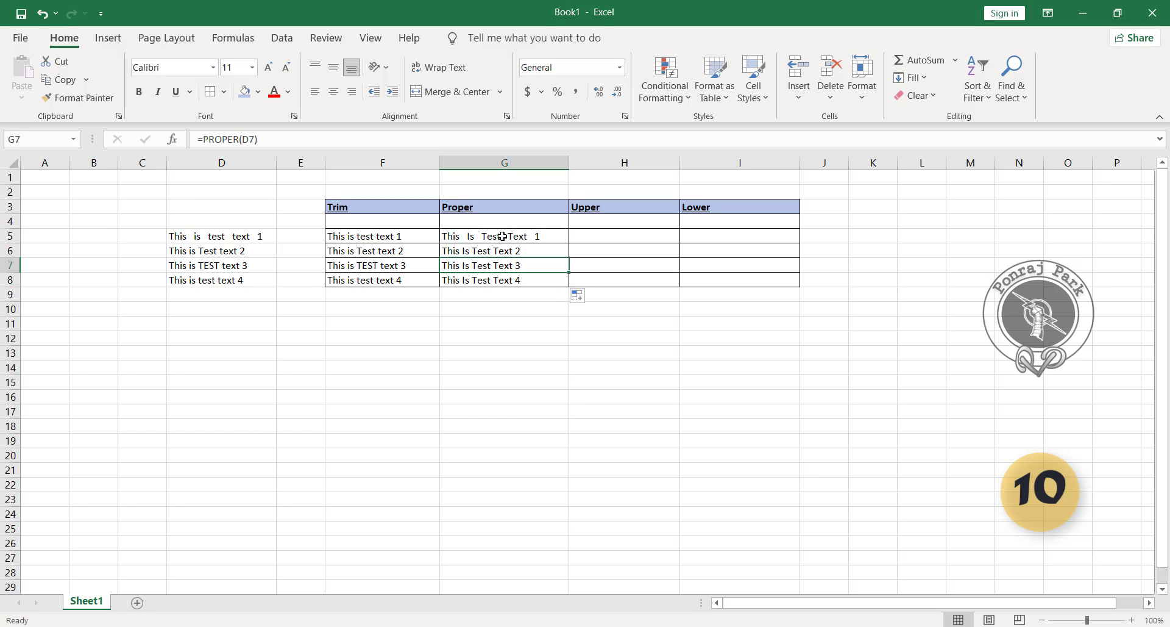
{"action": "left_click", "coordinate": [401, 237]}
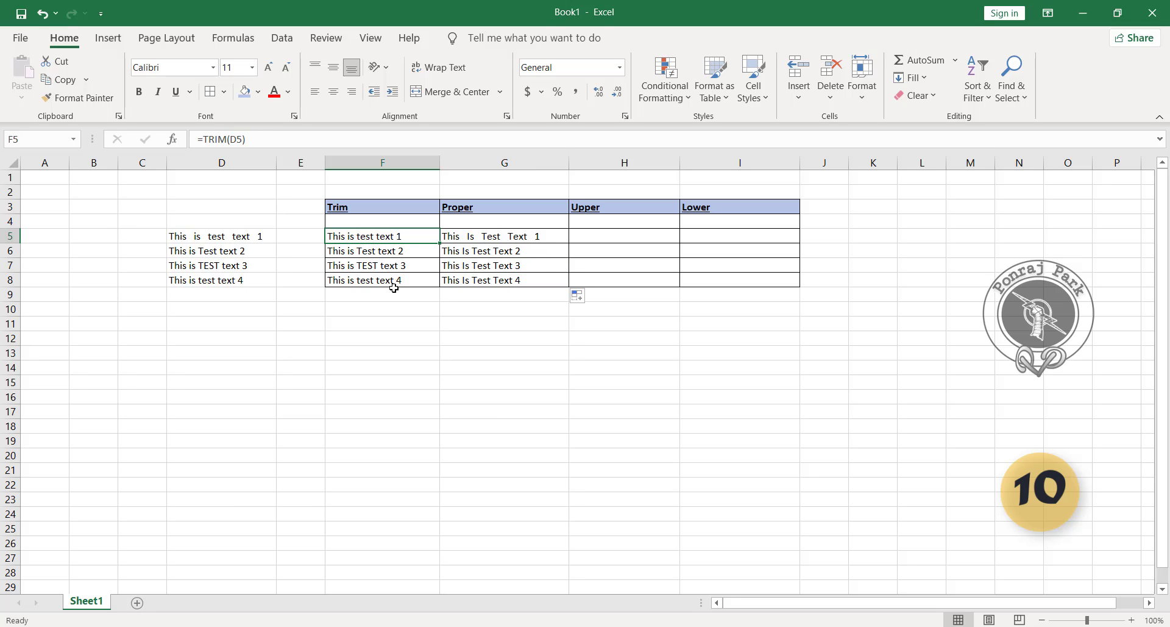
- Replace the formula in G5 with =PROPER(F5) so it uses the trimmed text, and compare it with F5
{"action": "left_click", "coordinate": [484, 241]}
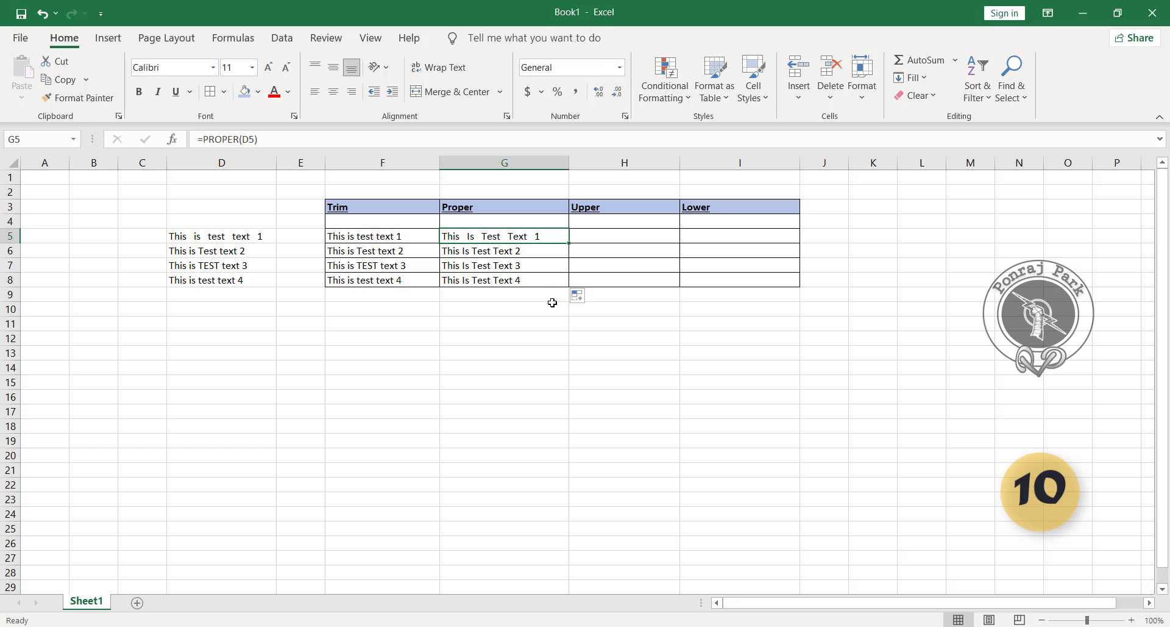
{"action": "key", "text": "Delete"}
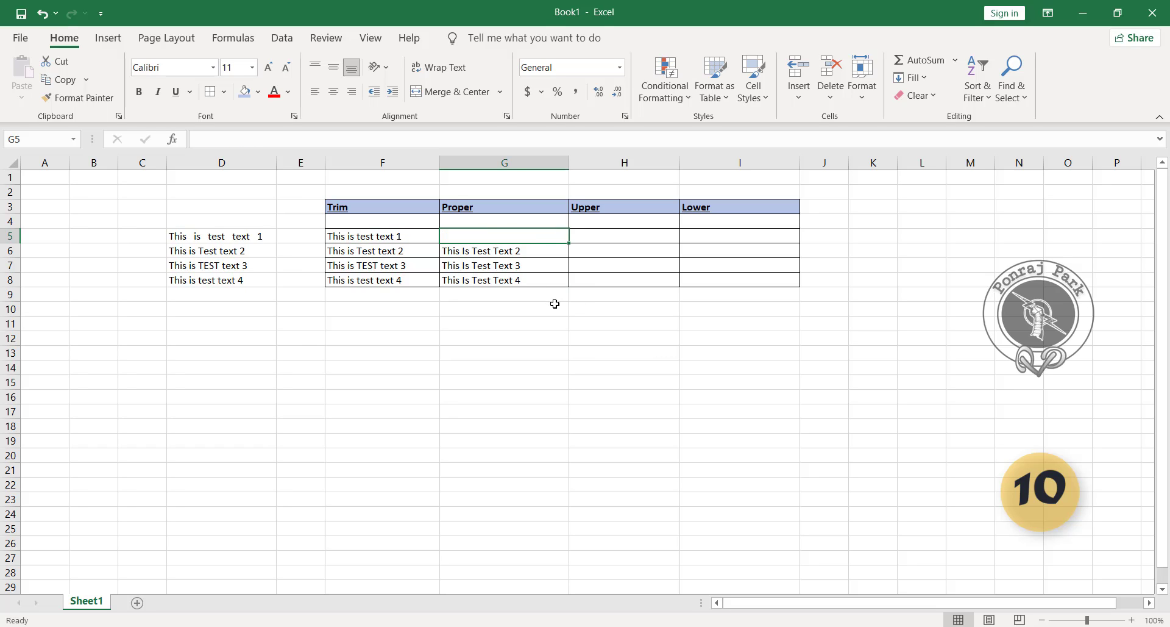
{"action": "left_click", "coordinate": [502, 253]}
{"action": "left_click", "coordinate": [494, 238]}
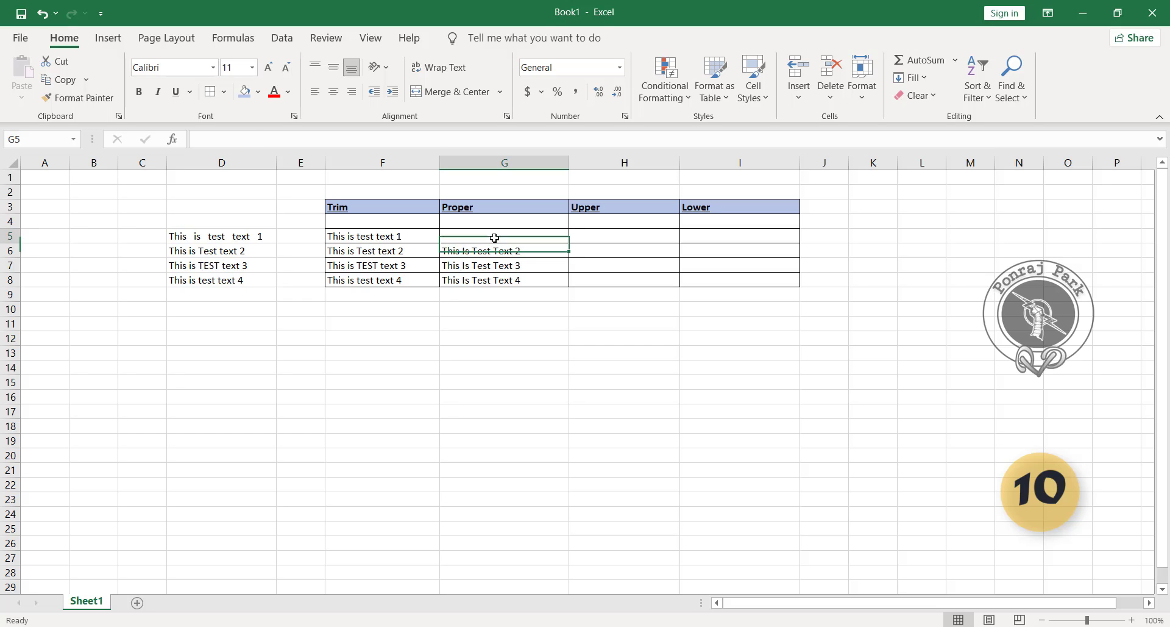
{"action": "type", "text": "="}
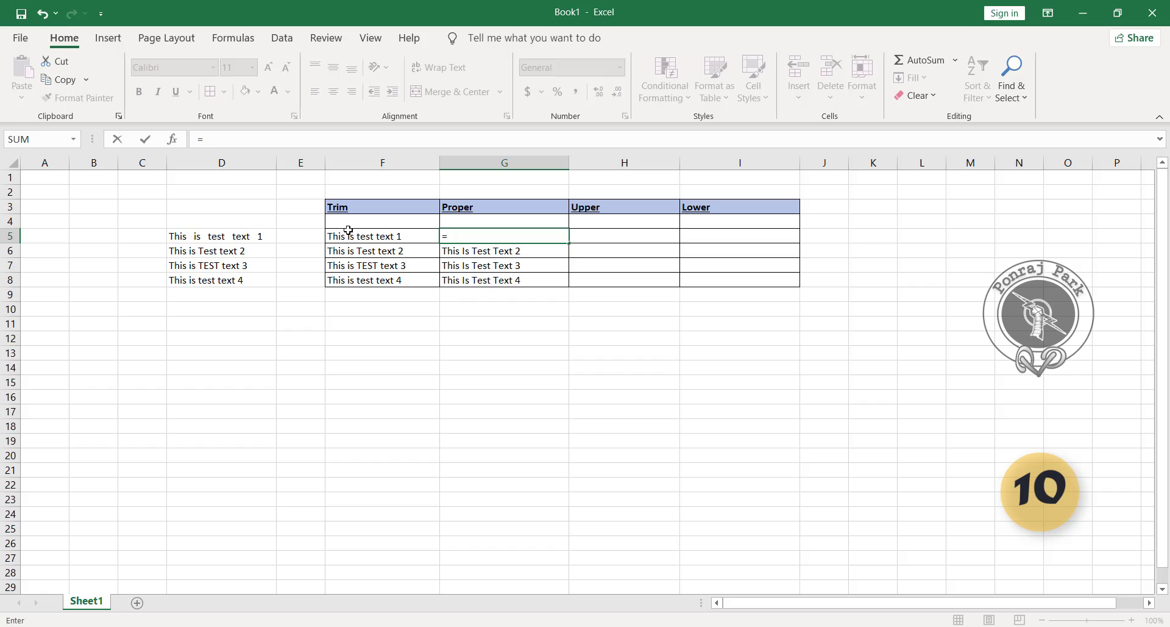
{"action": "type", "text": "pro"}
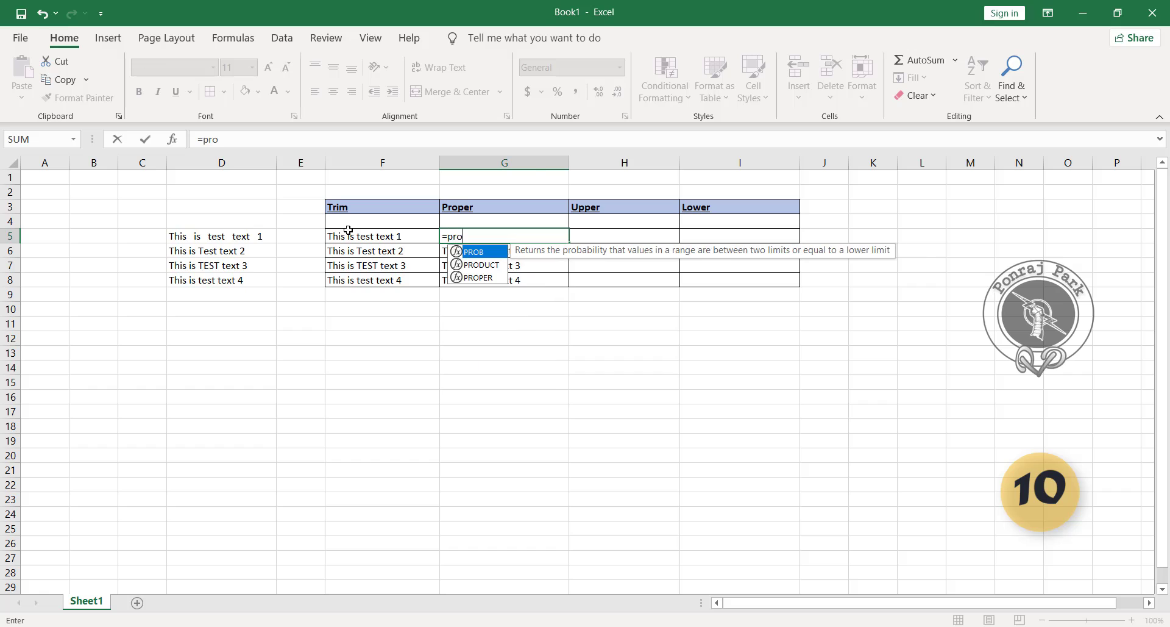
{"action": "double_click", "coordinate": [479, 277]}
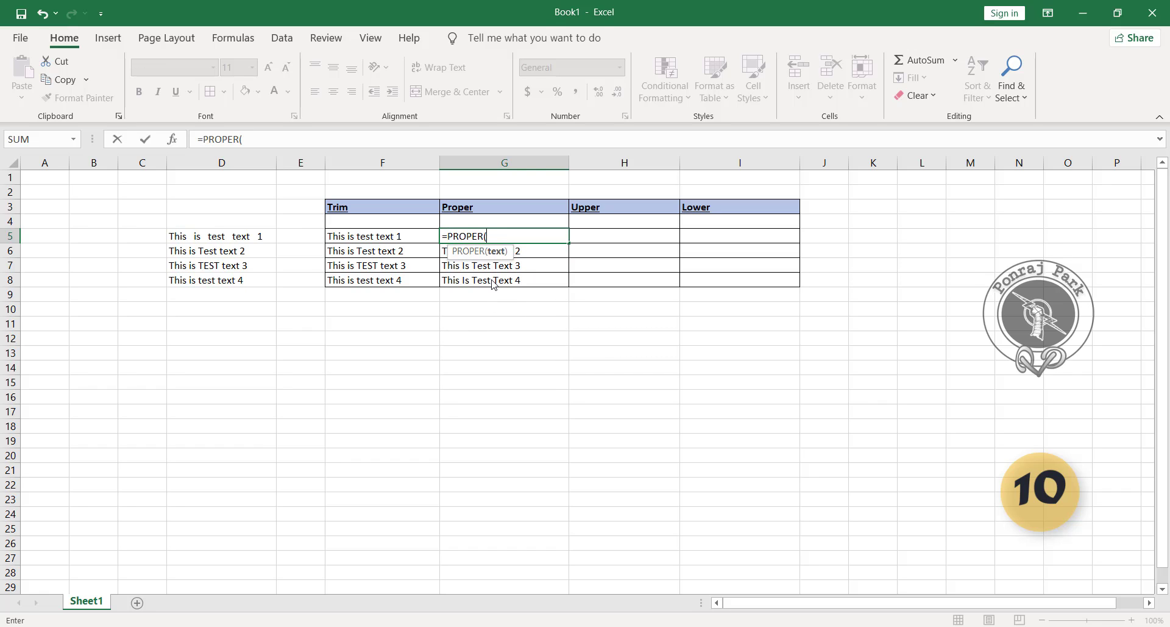
{"action": "left_click", "coordinate": [370, 237]}
{"action": "type", "text": ")"}
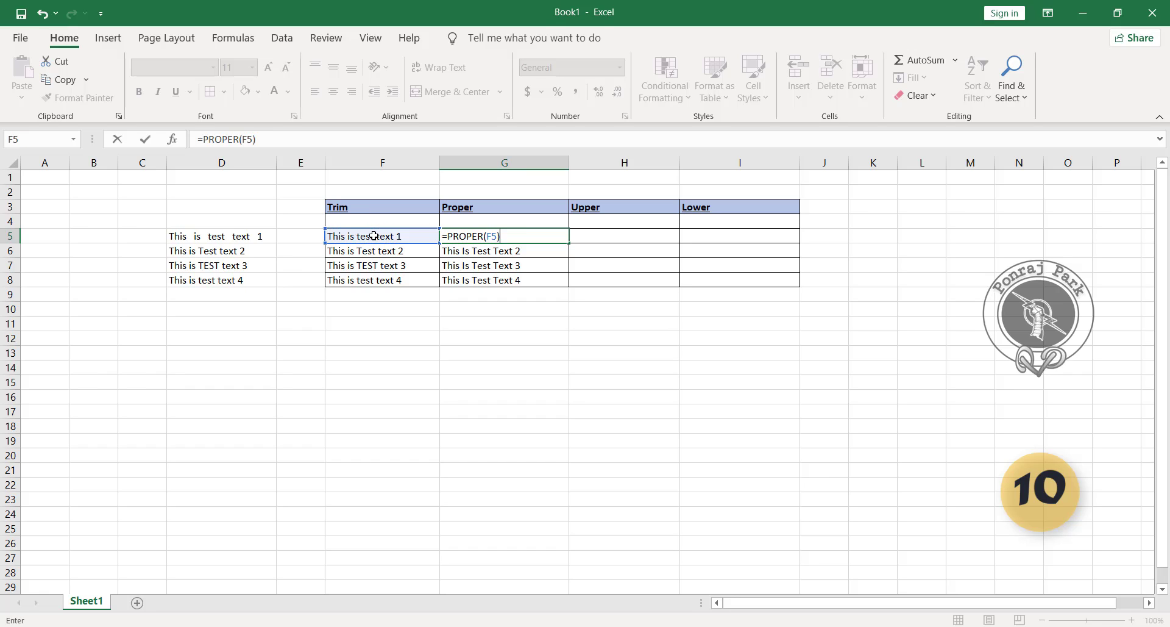
{"action": "key", "text": "Return"}
{"action": "left_click", "coordinate": [400, 235]}
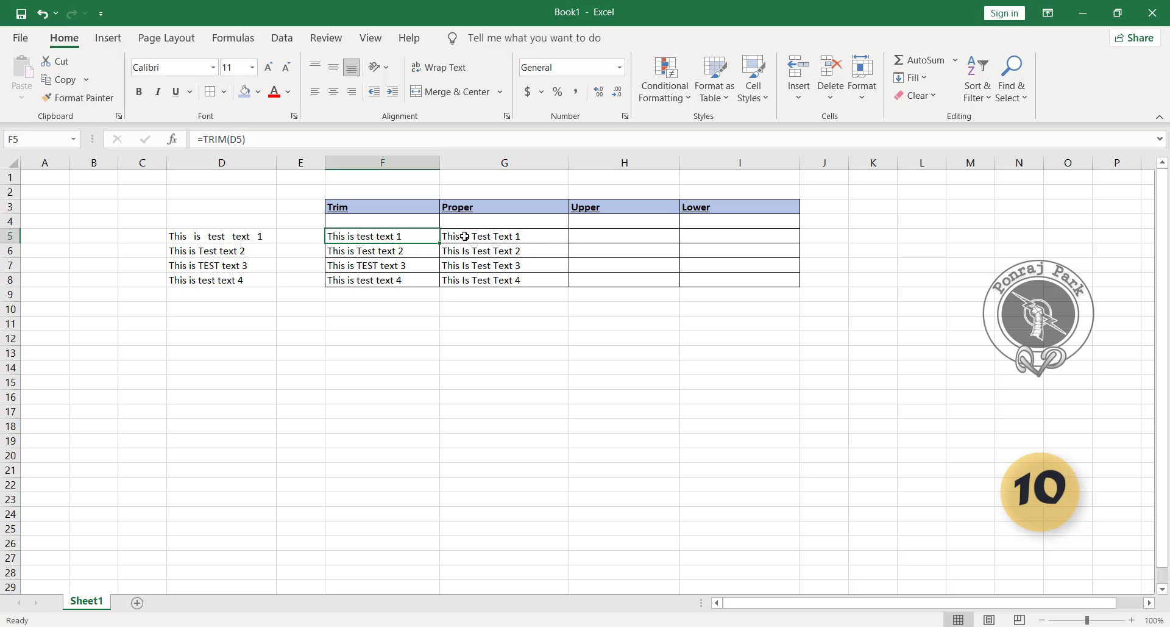
{"action": "left_click", "coordinate": [492, 237]}
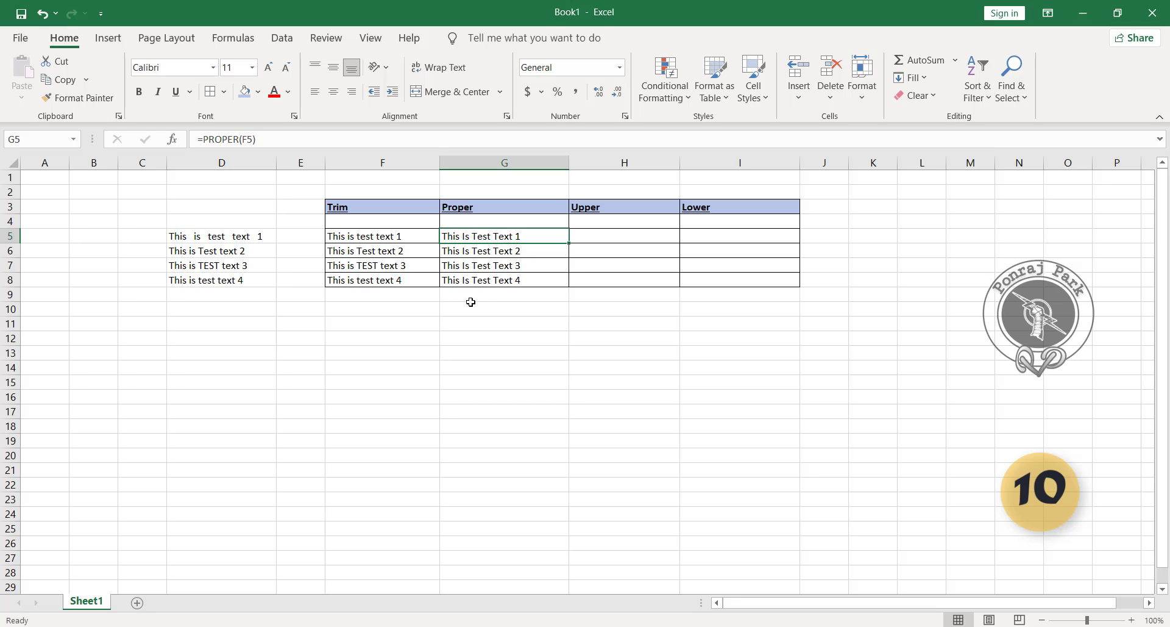
{"action": "left_click", "coordinate": [396, 237]}
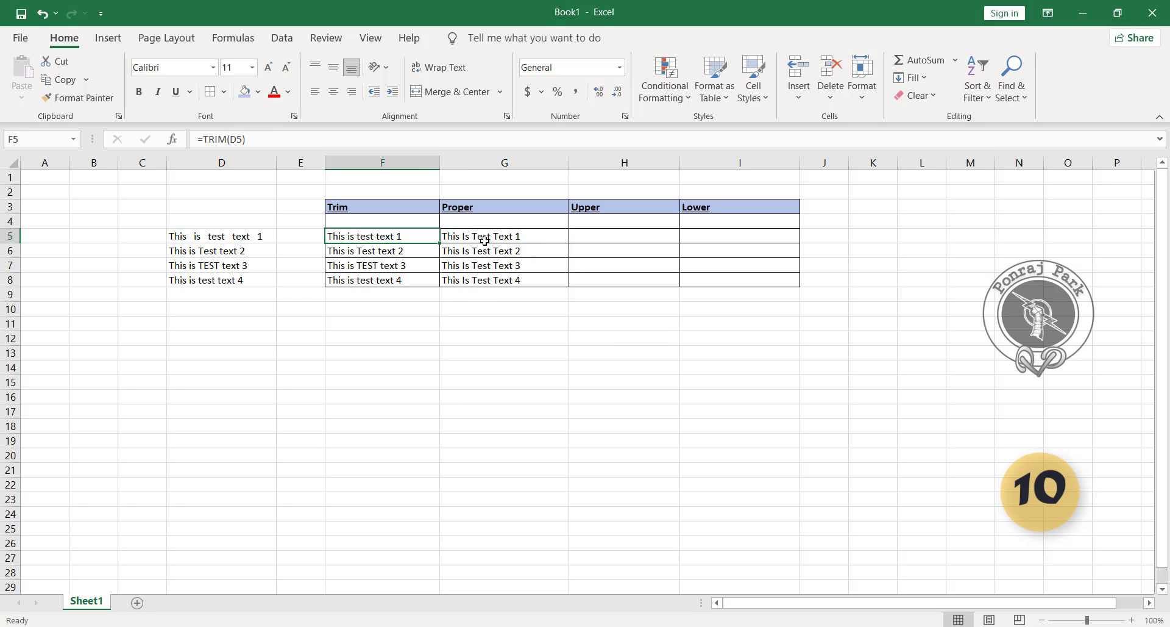
- Enter the formula =UPPER(D5) in cell H5 of the Upper column to convert the first test text to capitals
{"action": "left_click", "coordinate": [608, 237]}
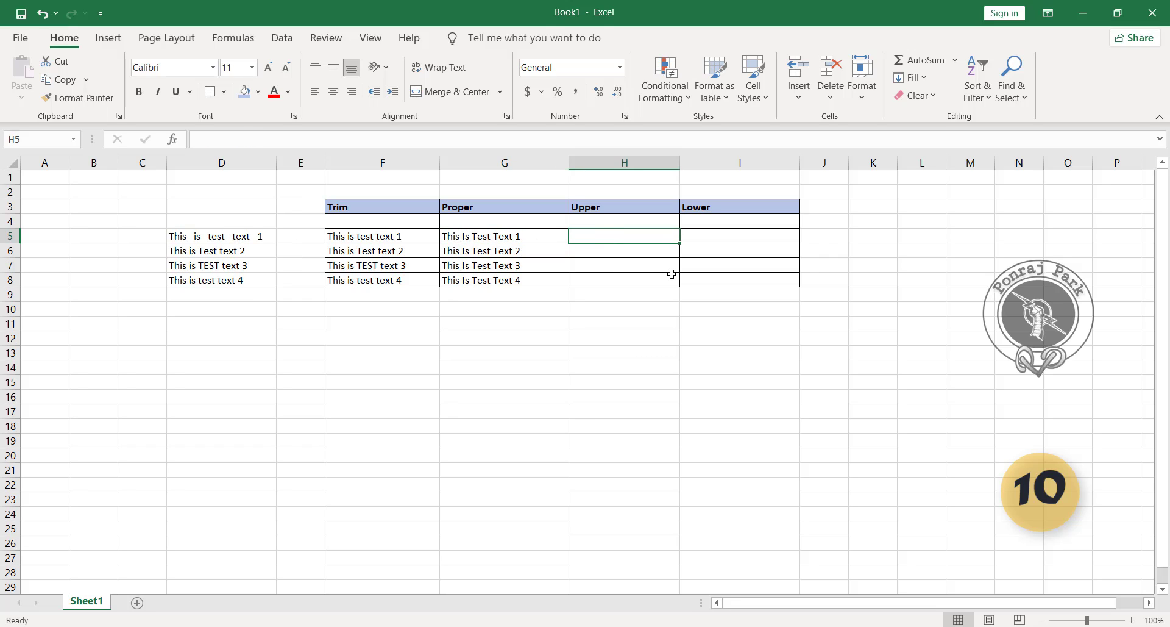
{"action": "type", "text": "="}
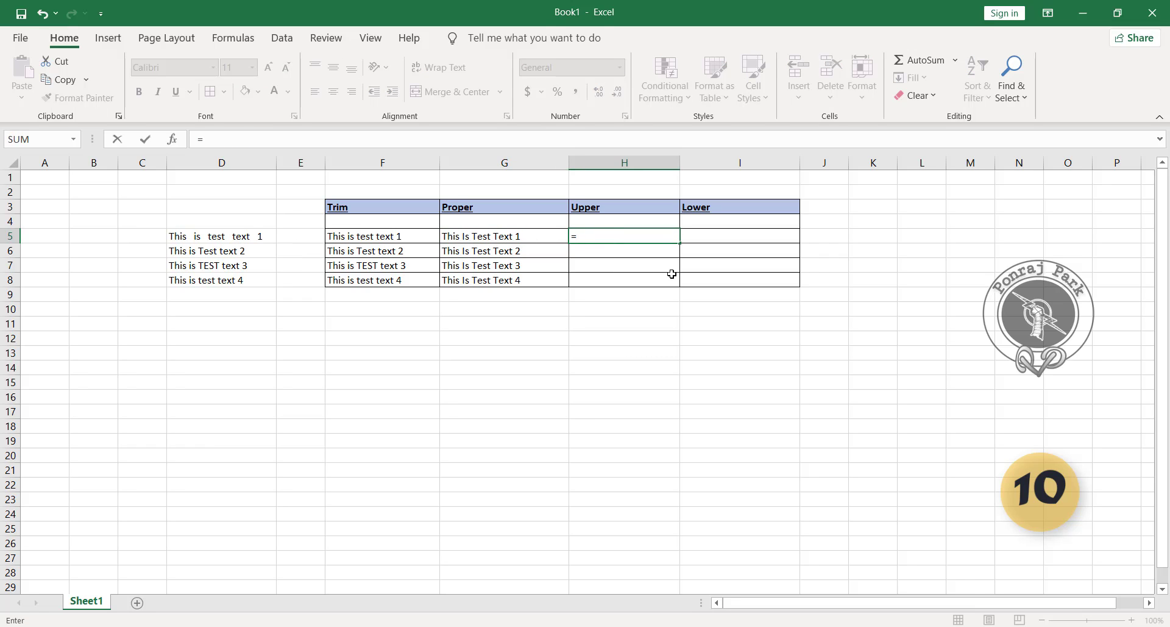
{"action": "type", "text": "upp"}
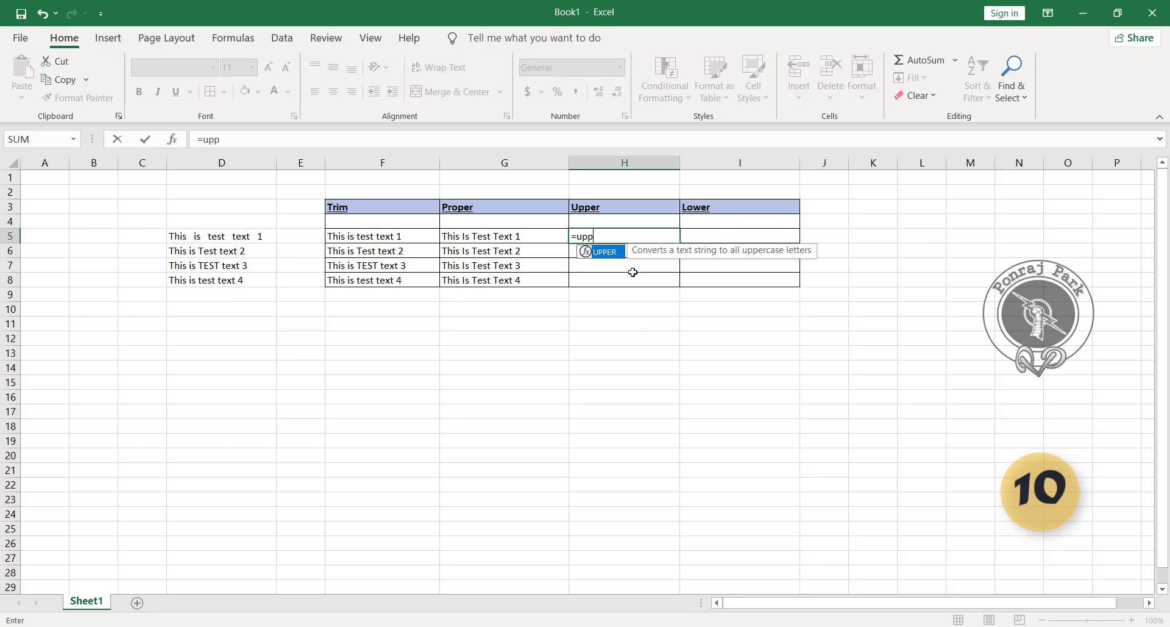
{"action": "key", "text": "Tab"}
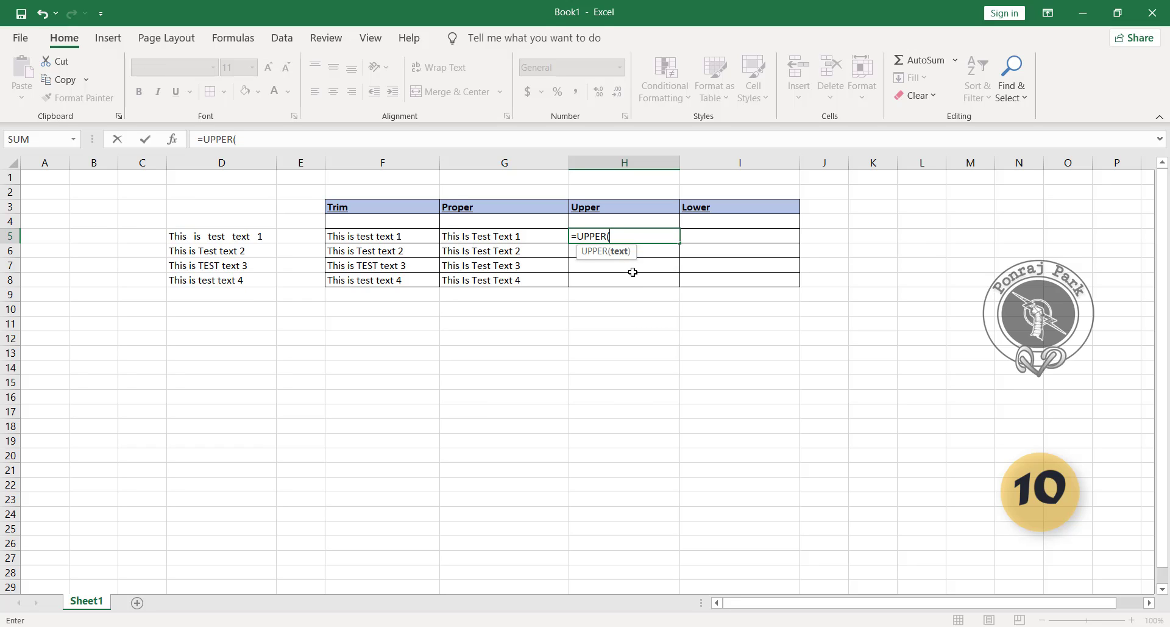
{"action": "left_click", "coordinate": [253, 242]}
{"action": "type", "text": ")"}
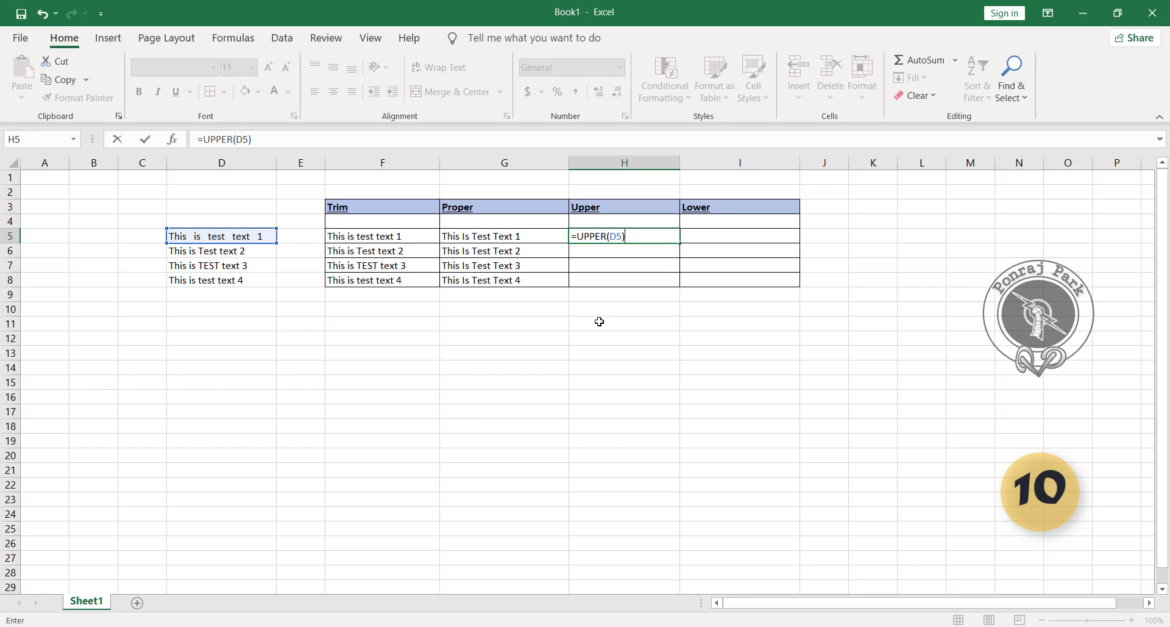
{"action": "key", "text": "Return"}
- Fill the UPPER formula from H5 down to H8 and check the filled cells
{"action": "left_click", "coordinate": [662, 237]}
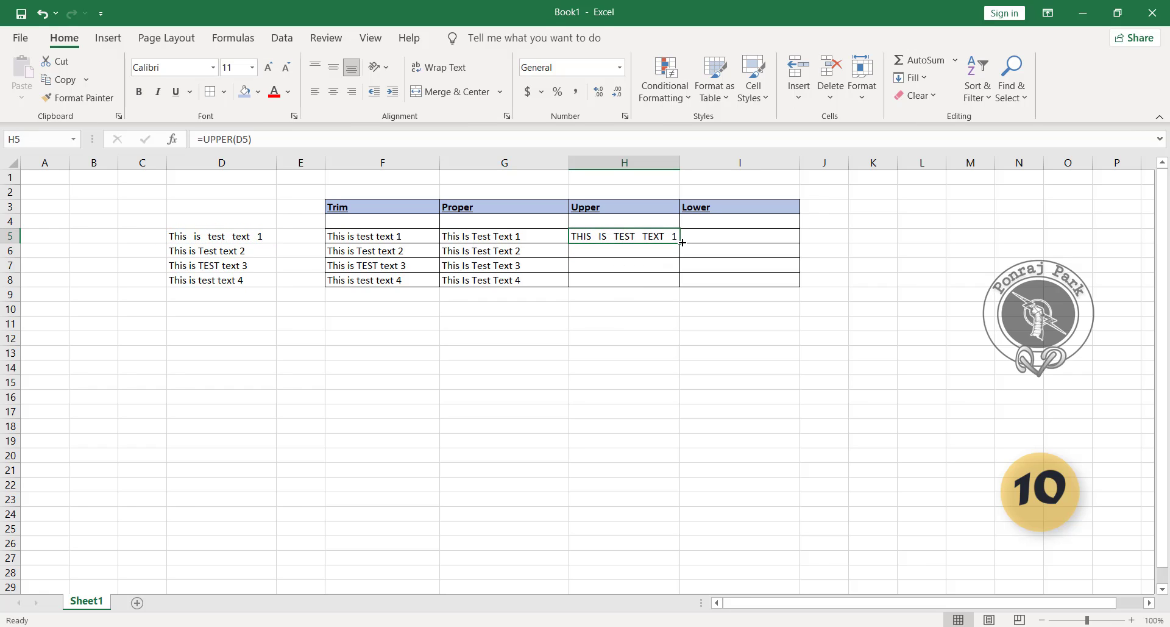
{"action": "left_click_drag", "start_coordinate": [680, 244], "coordinate": [677, 284]}
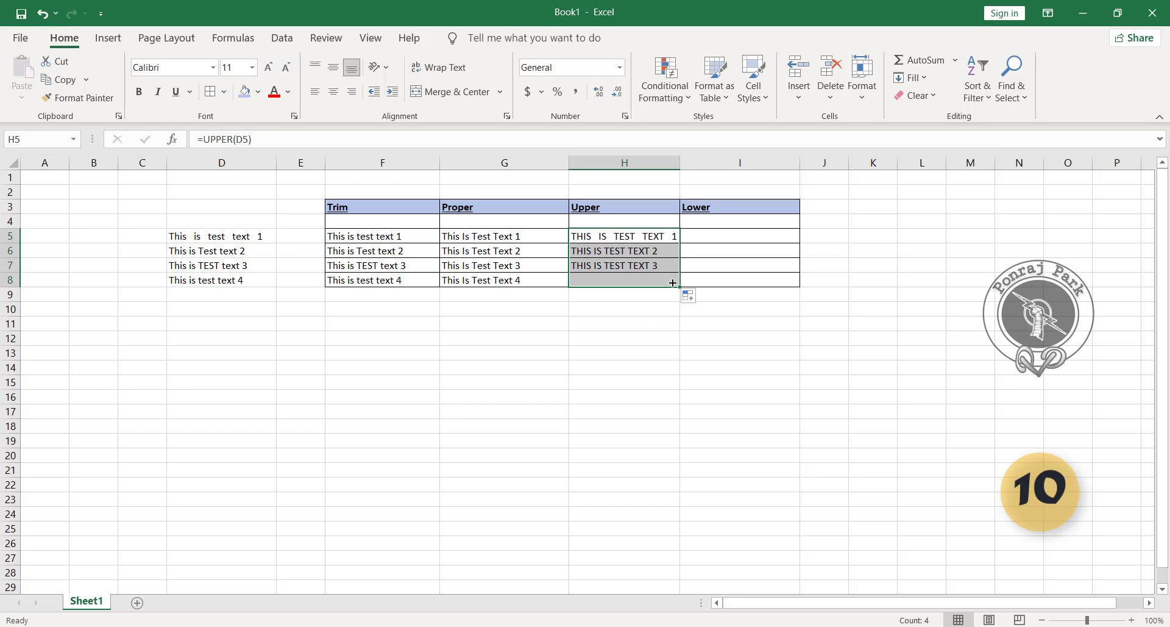
{"action": "left_click", "coordinate": [620, 340]}
{"action": "left_click", "coordinate": [604, 236]}
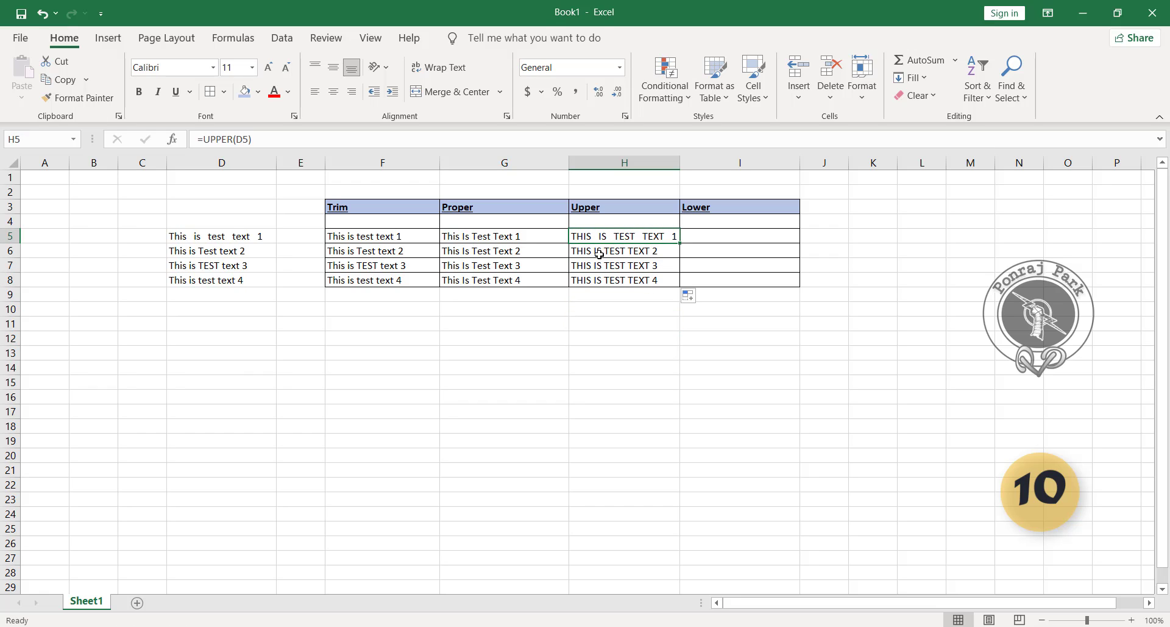
{"action": "left_click", "coordinate": [597, 261]}
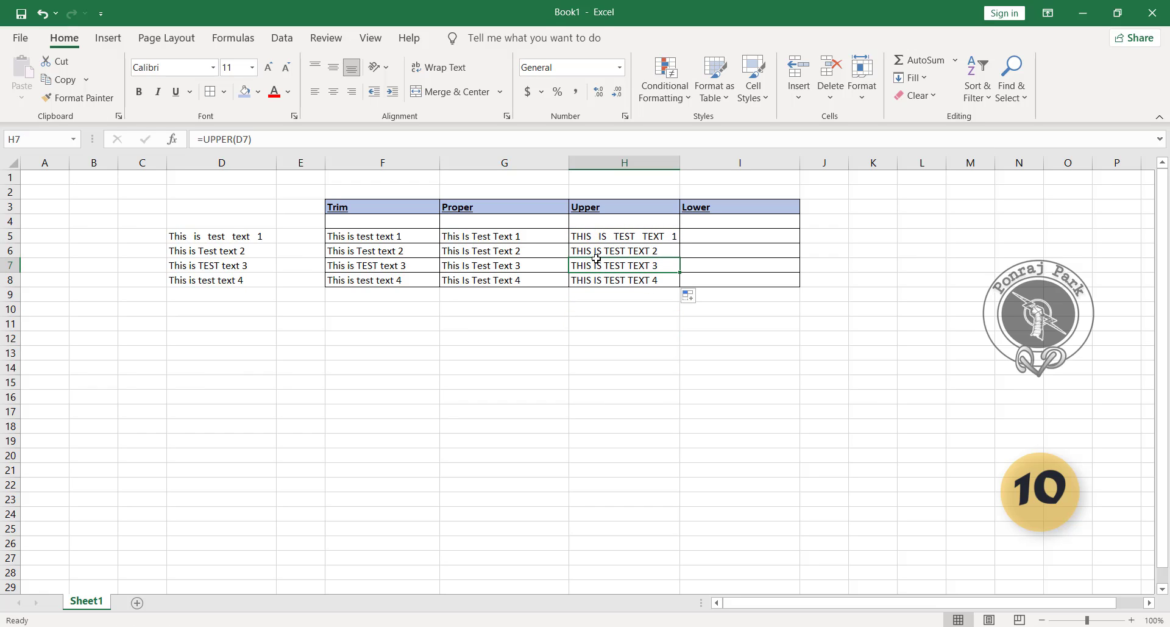
- Enter the formula =LOWER(D5) in cell I5 of the Lower column to convert the first test text to lowercase
{"action": "left_click", "coordinate": [719, 241]}
{"action": "type", "text": "="}
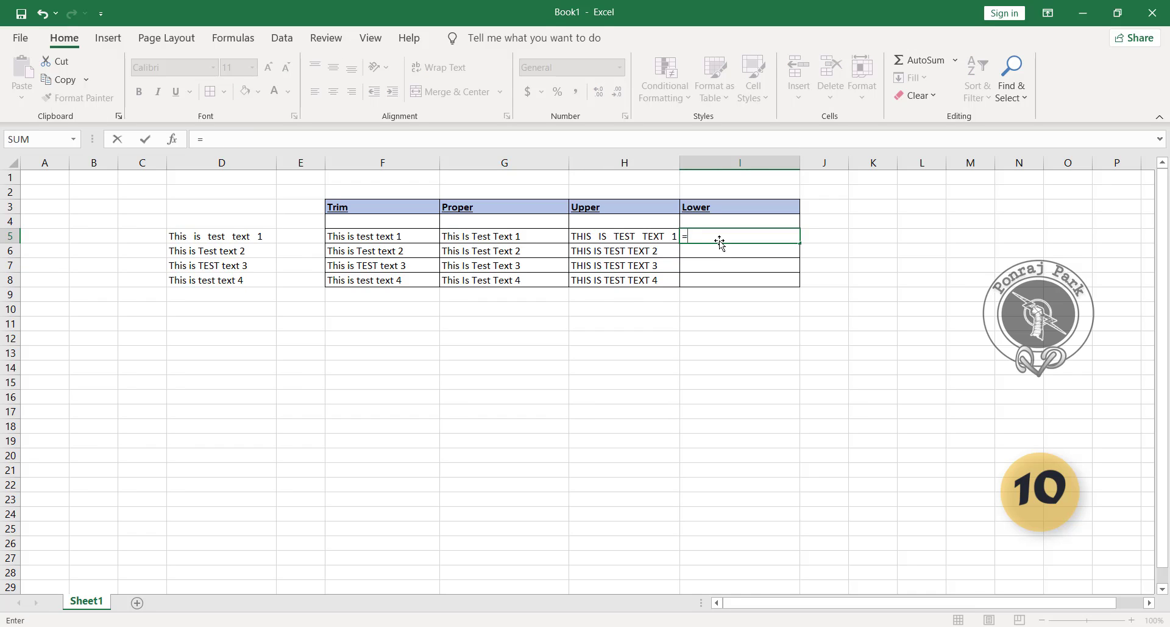
{"action": "type", "text": "low"}
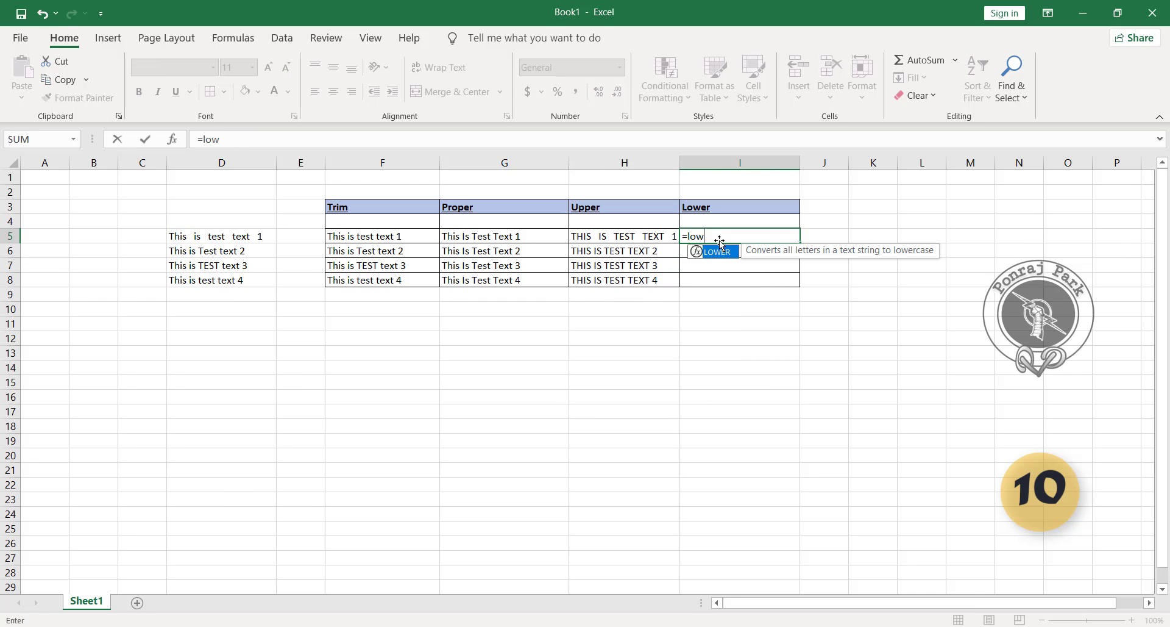
{"action": "type", "text": "e"}
{"action": "key", "text": "Tab"}
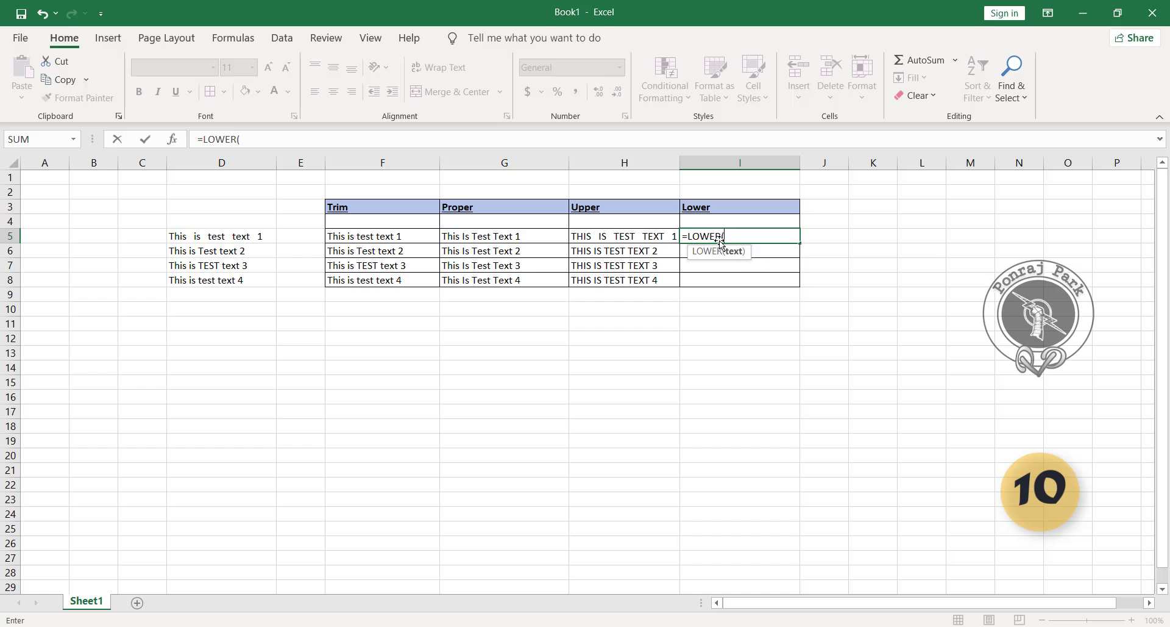
{"action": "left_click", "coordinate": [224, 243]}
{"action": "type", "text": ")"}
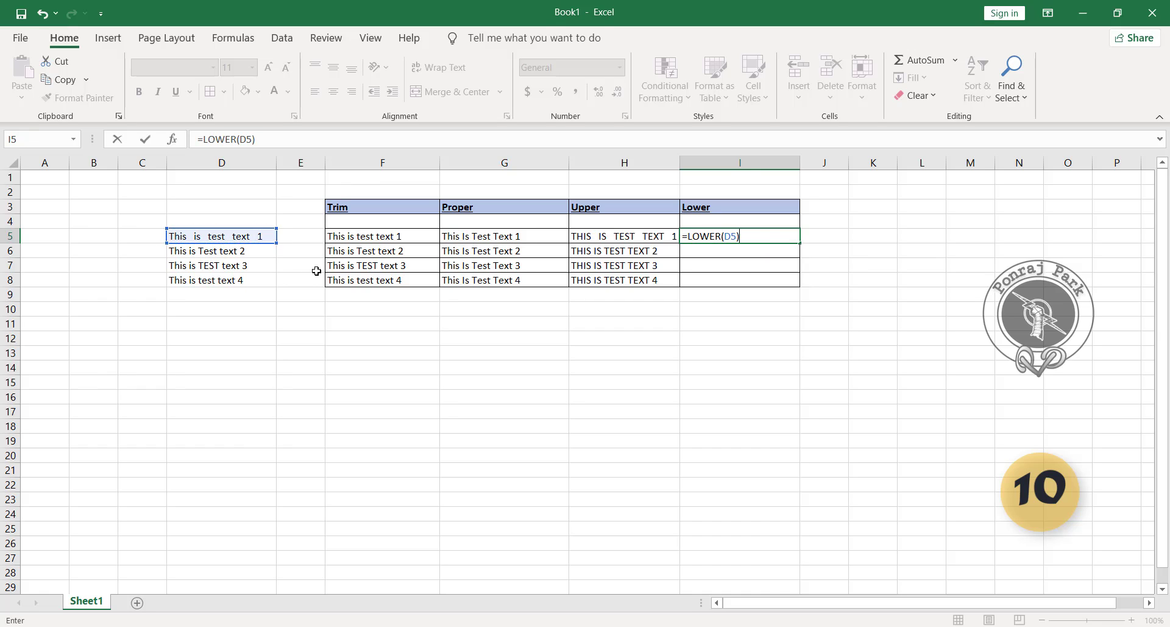
{"action": "key", "text": "Return"}
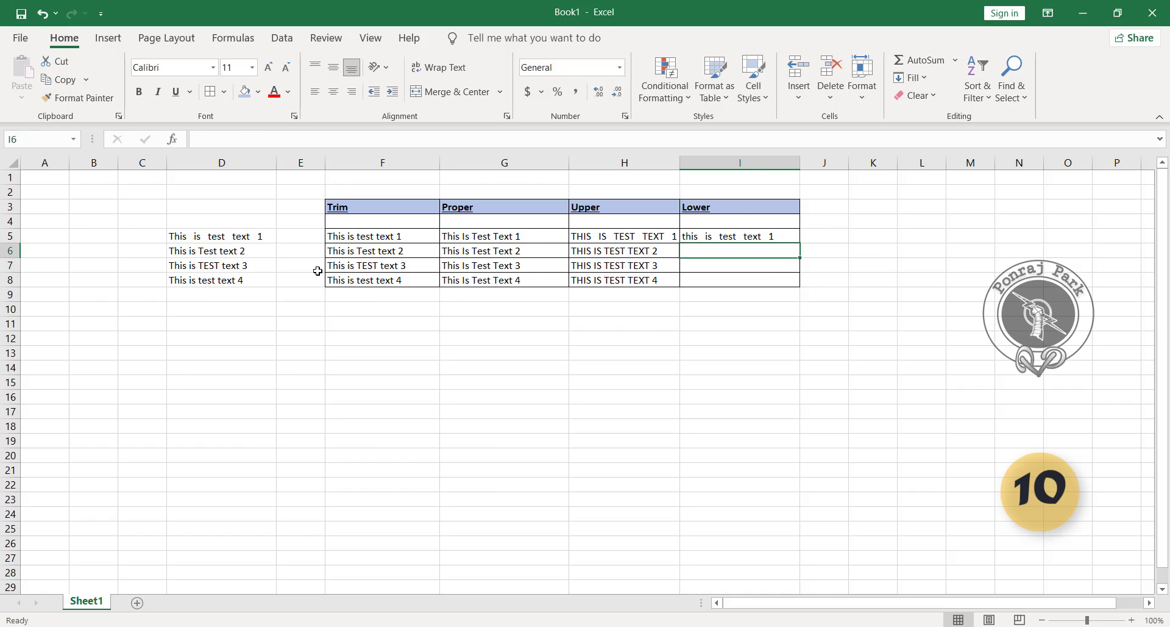
- Fill the LOWER formula from I5 down to I8 to complete the Lower column
{"action": "left_click", "coordinate": [789, 237]}
{"action": "left_click_drag", "start_coordinate": [801, 245], "coordinate": [800, 284]}
{"action": "left_click", "coordinate": [712, 340]}
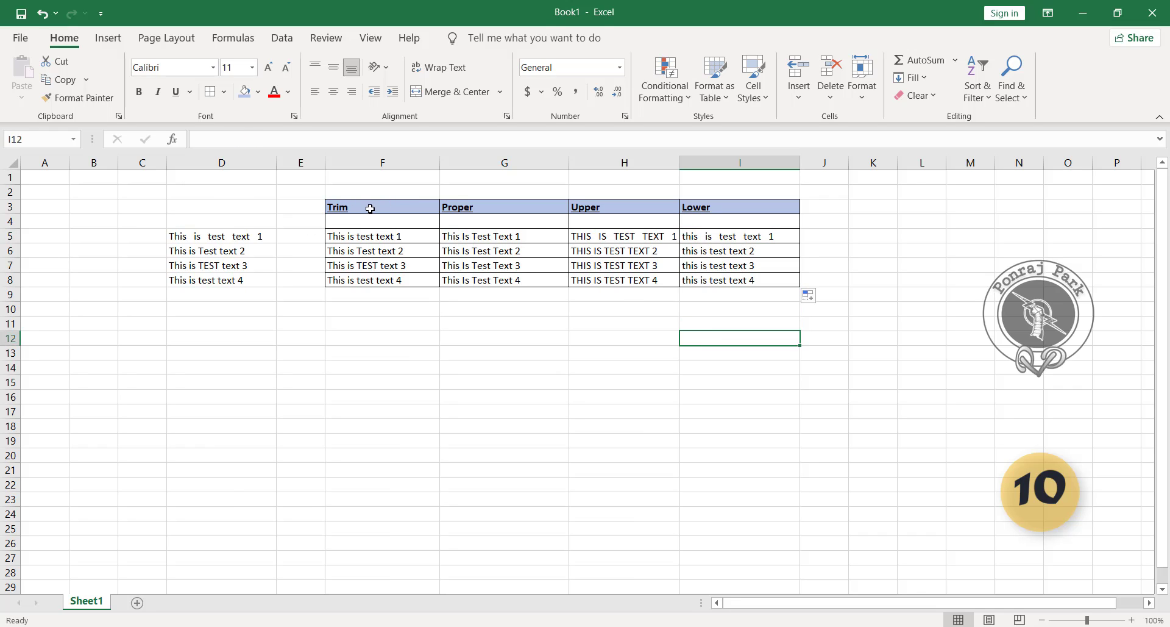